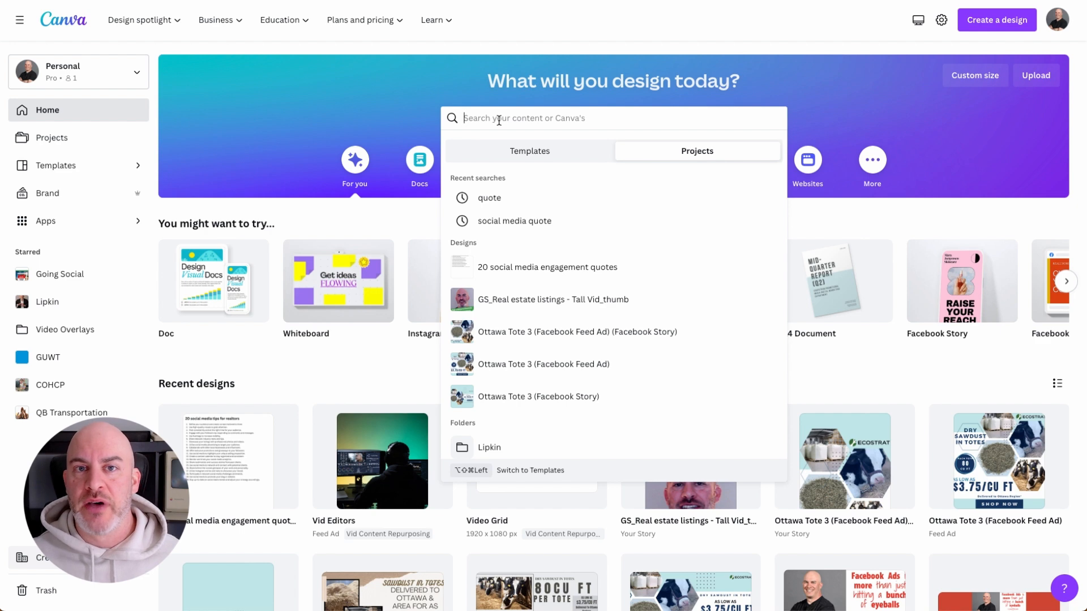
Step: Search the existing projects for "quote"
text(quot)
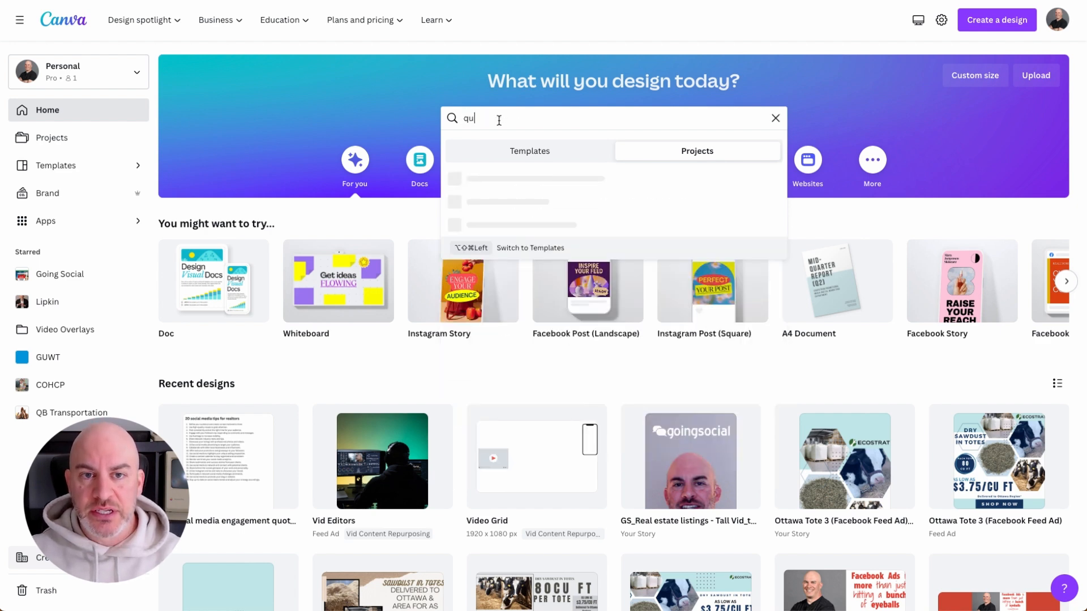
key(BackSpace)
key(BackSpace)
text(ote)
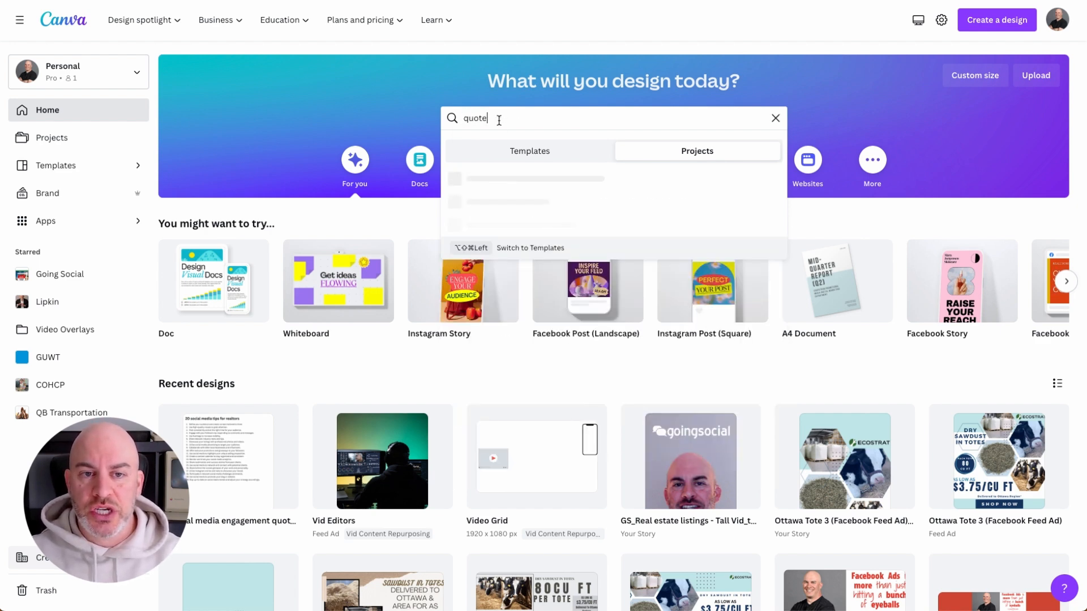
key(Return)
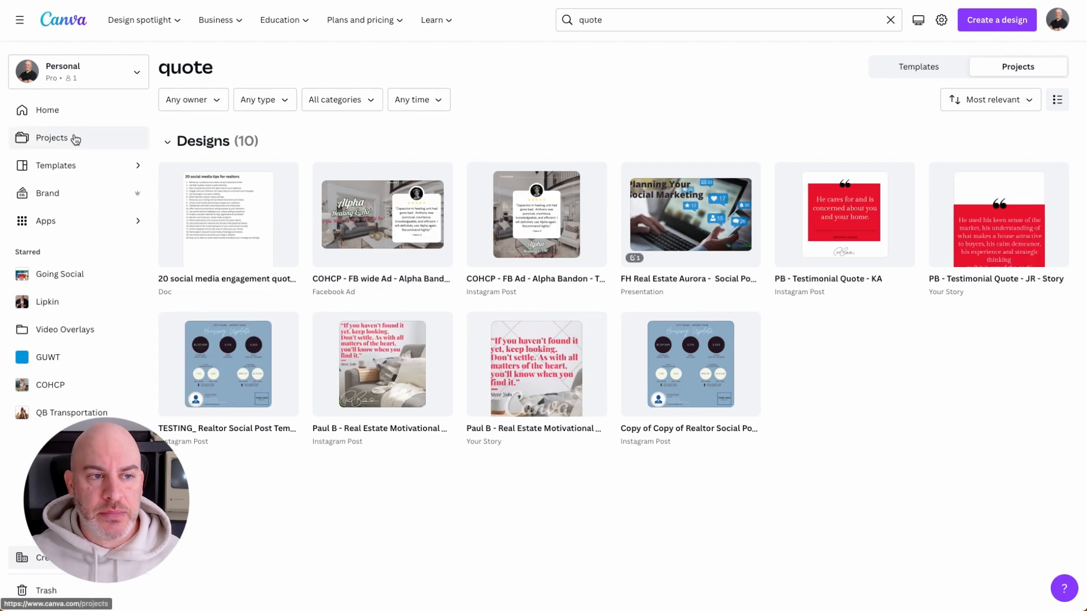
Step: Search the template library for "quote" and browse the available quote designs
click(46, 109)
click(54, 167)
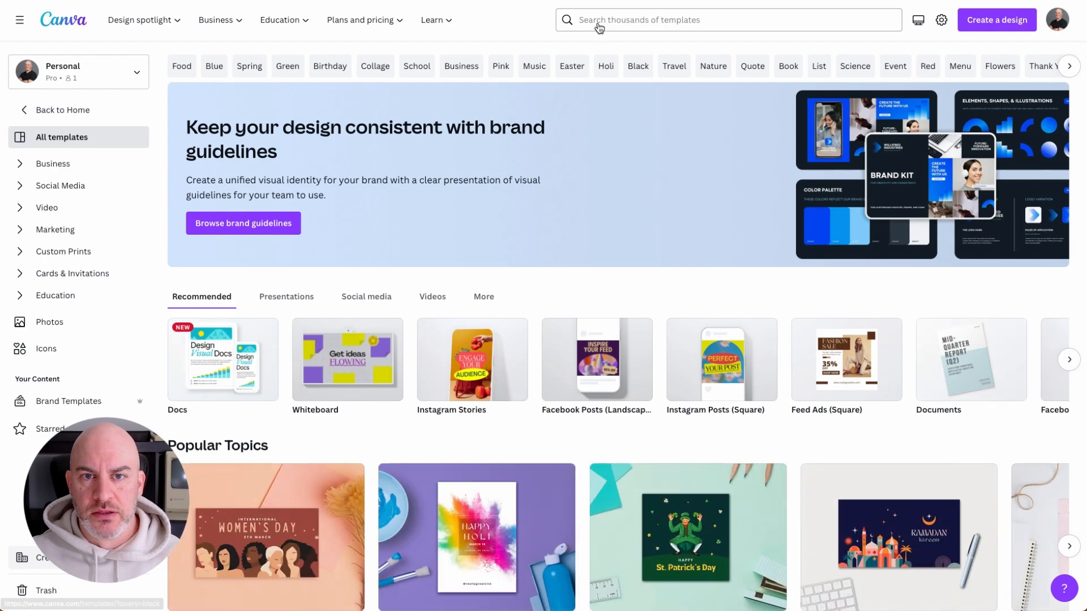
click(595, 22)
text(quote)
key(Return)
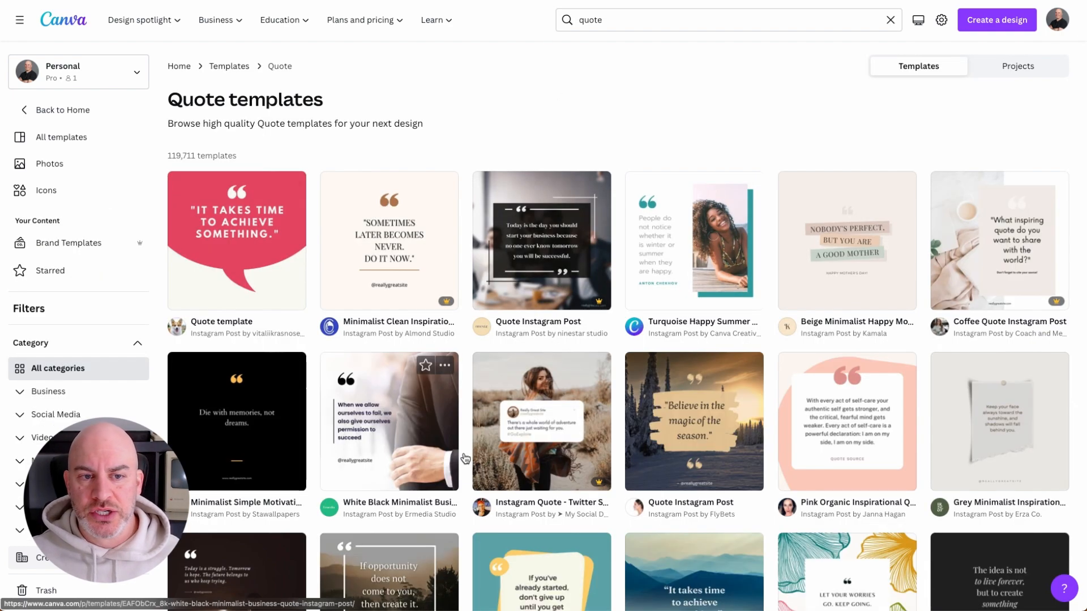
scroll(609, 450, down, 6)
scroll(609, 450, down, 2)
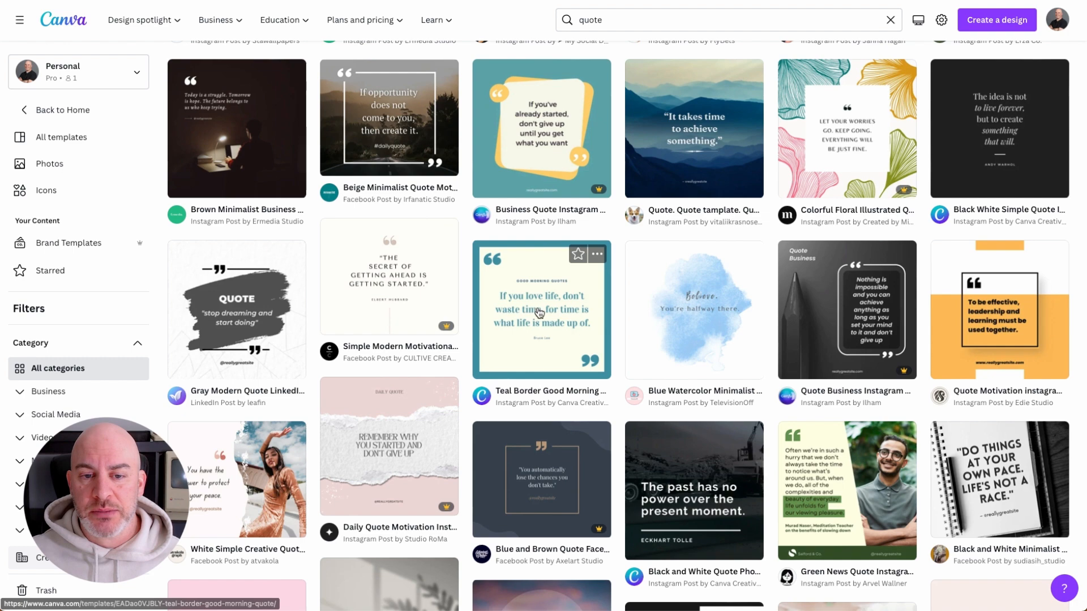
scroll(275, 250, up, 8)
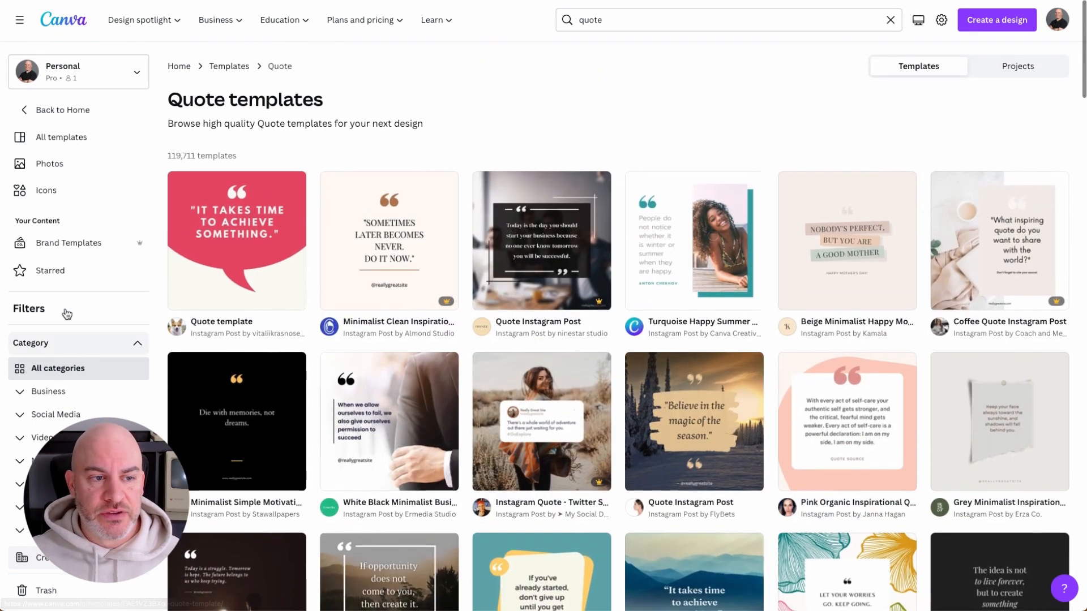
Step: Open the starred red speech-bubble "Quote template" as a new editable design
click(51, 271)
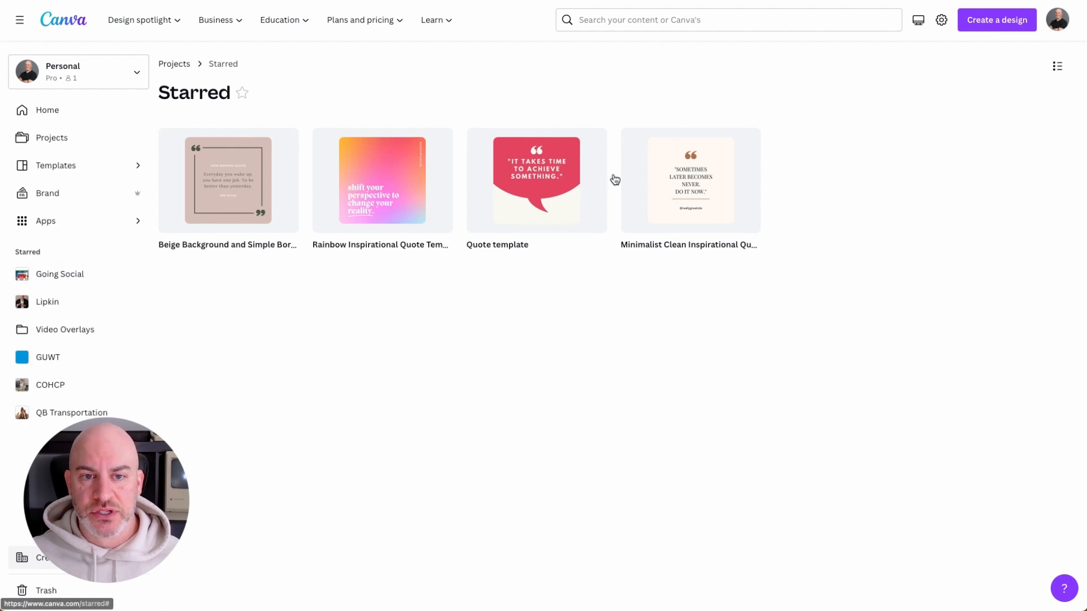
click(550, 186)
click(808, 140)
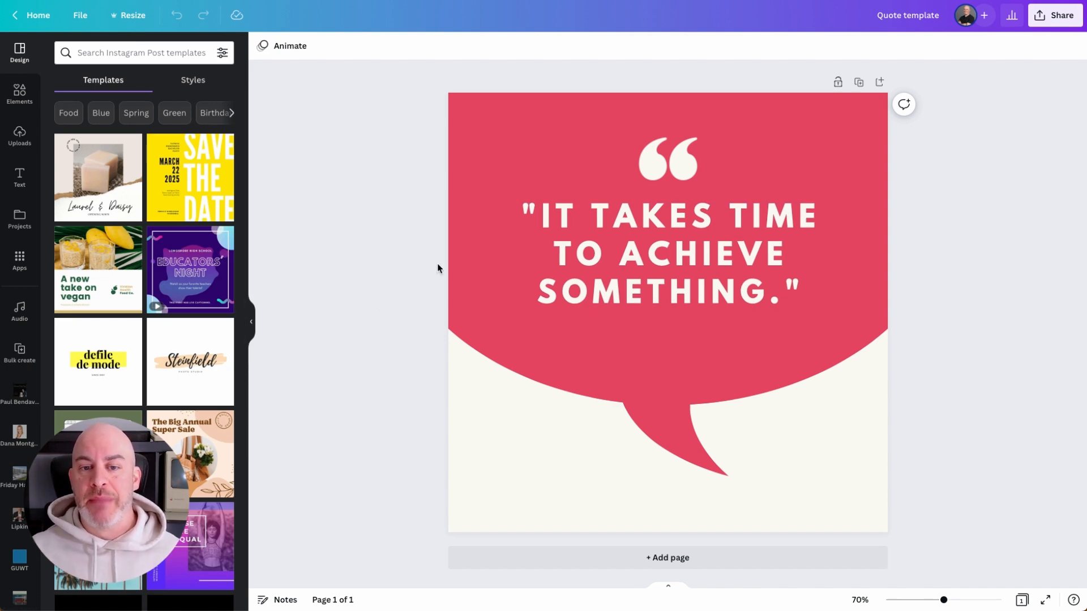
Step: Duplicate the quote page twice and delete both copies
click(858, 83)
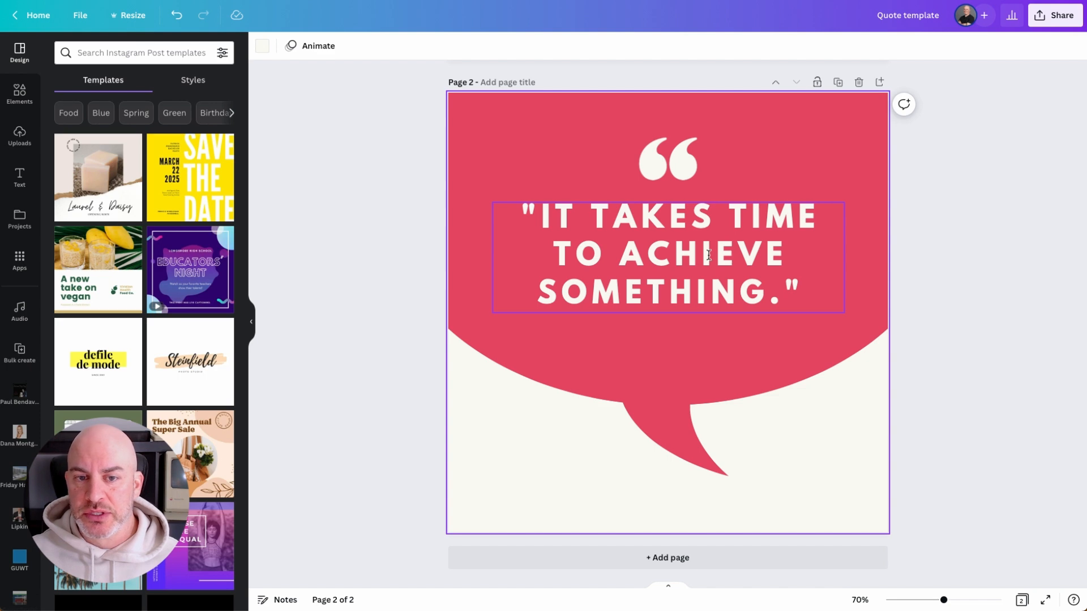
click(839, 83)
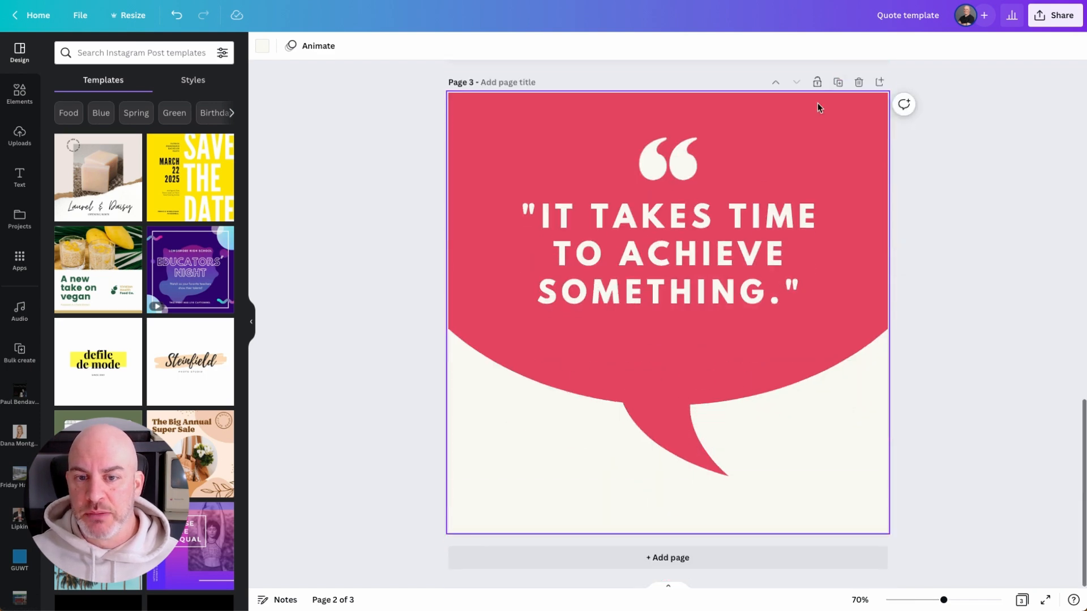
click(858, 82)
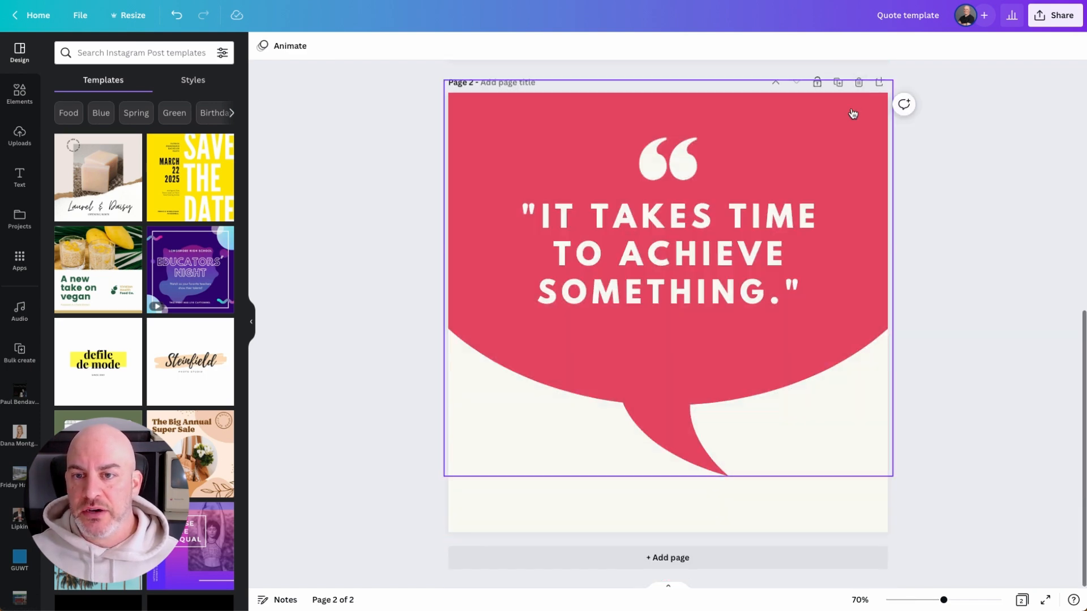
click(857, 82)
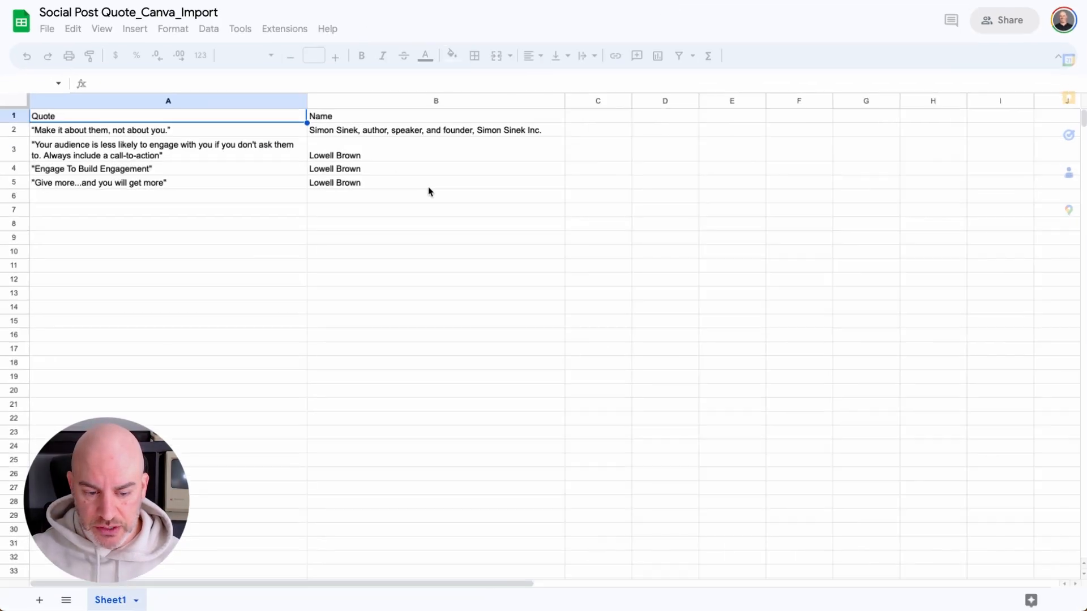
Step: In the Google Sheets file Social Post Quote_Canva_Import, enlarge the view to examine the Quote and Name columns
key(super+plus)
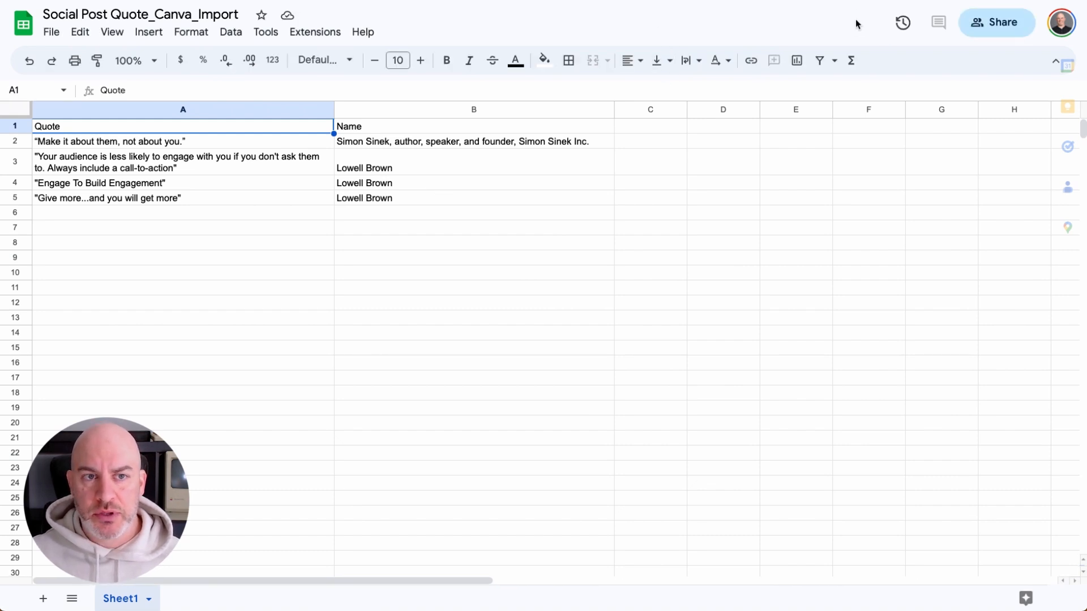
key(super+plus)
key(super+plus)
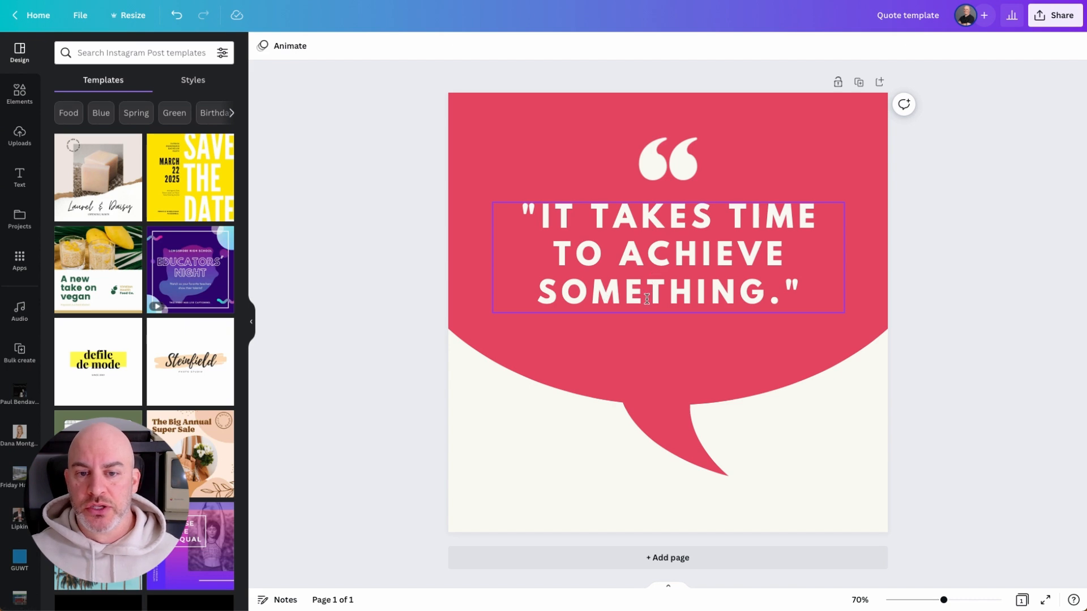
Step: In the Canva design, duplicate the quote text box and place the copy directly below the original
click(630, 248)
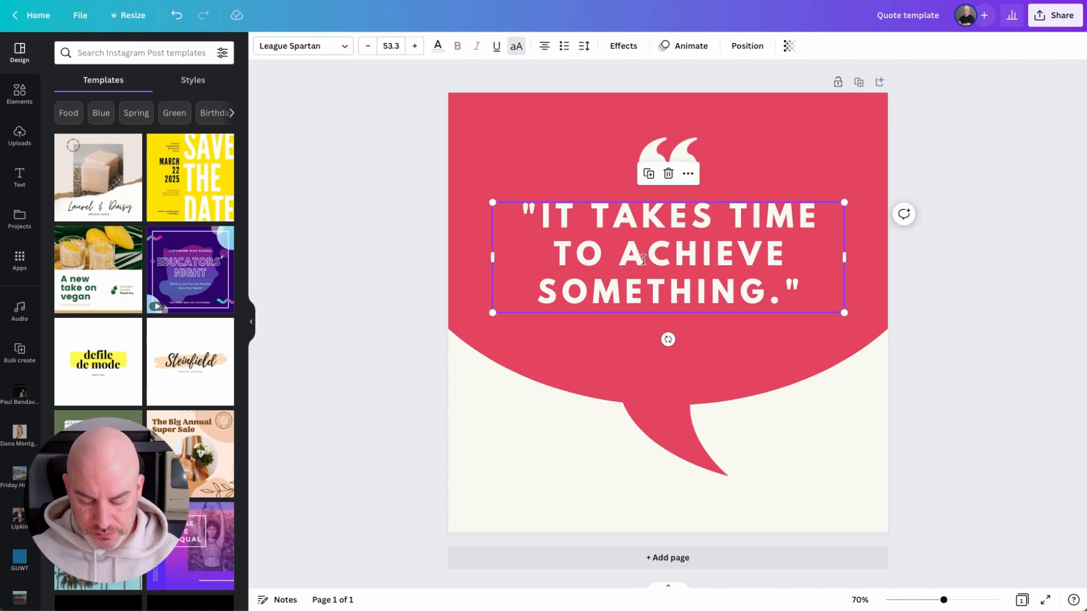
key(ctrl+d)
drag(643, 259, 641, 373)
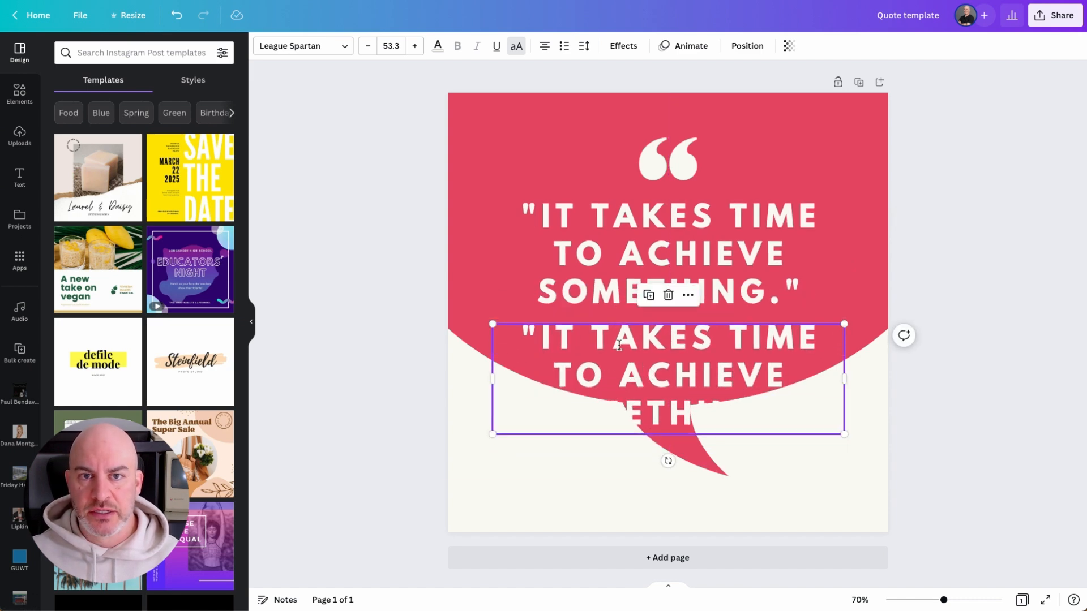
Step: Set the copied text's font size to 20 and move it up inside the red bubble, just beneath the quote
click(393, 47)
text(20)
key(Return)
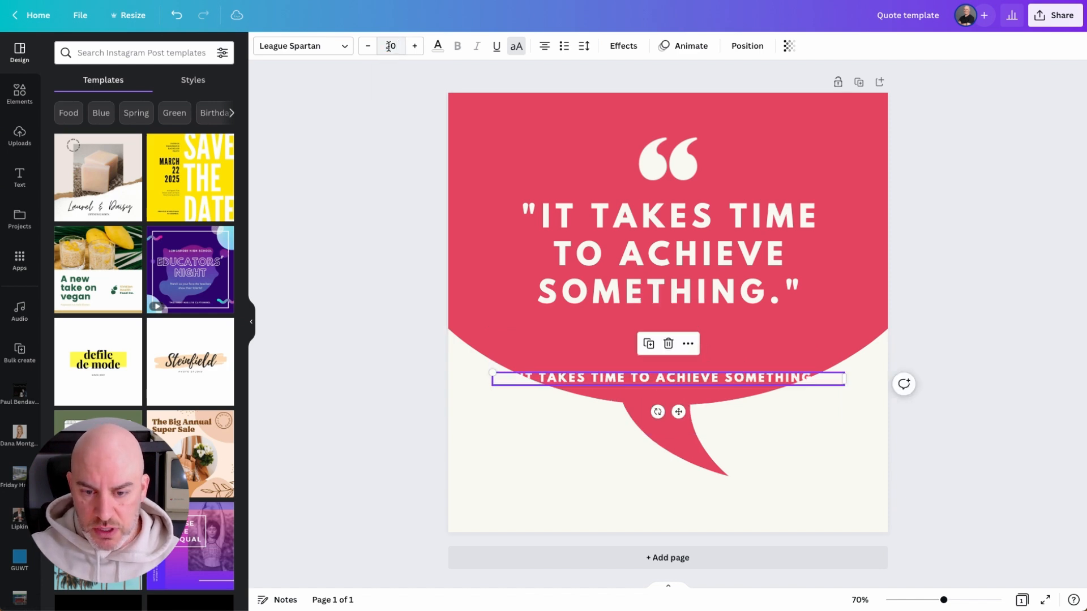
drag(654, 375, 657, 338)
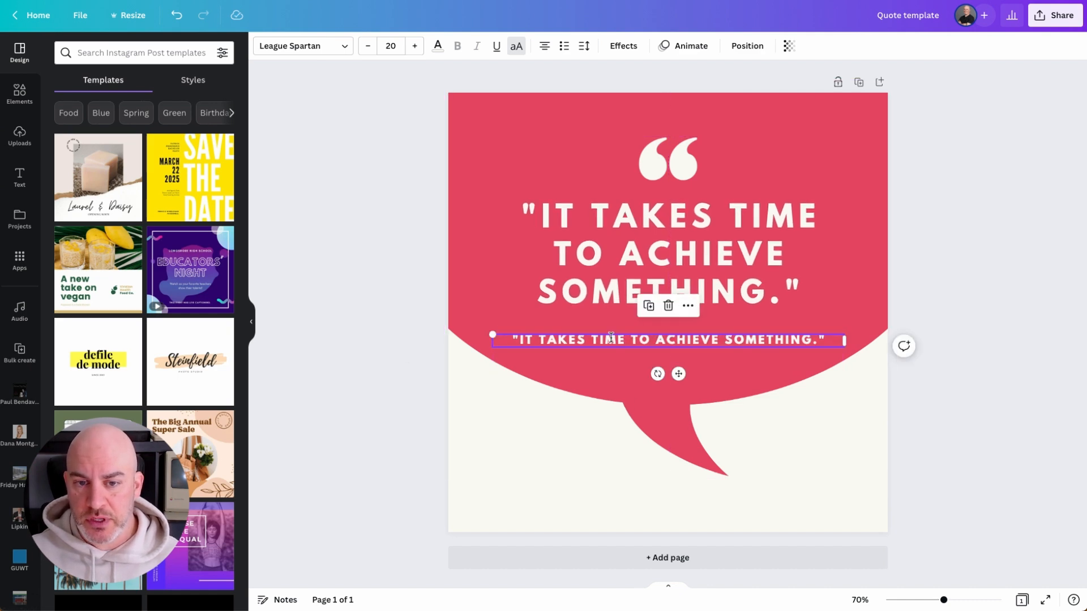
click(357, 366)
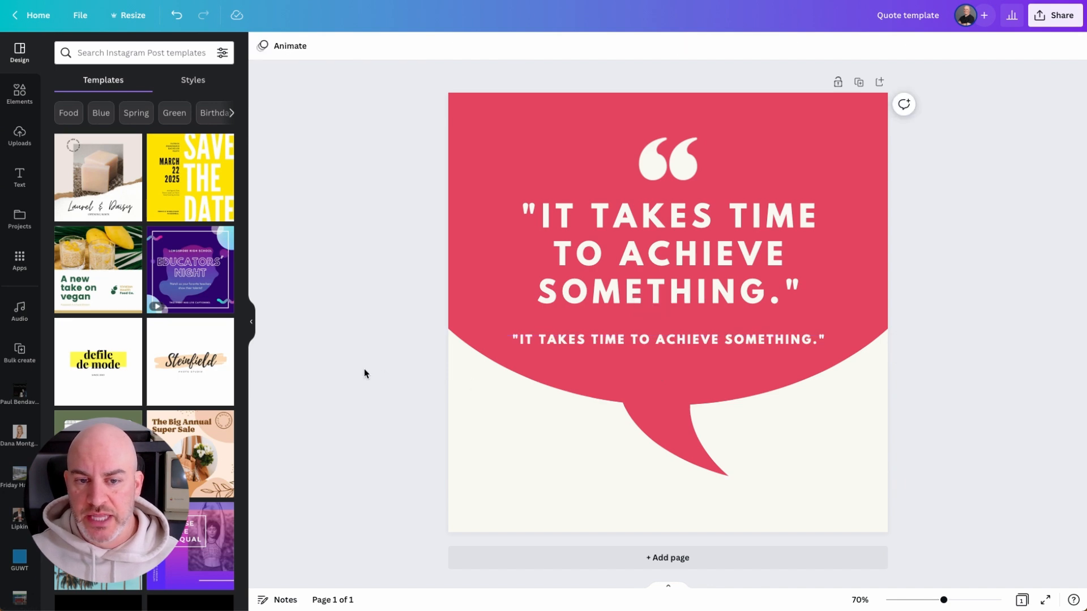
click(683, 345)
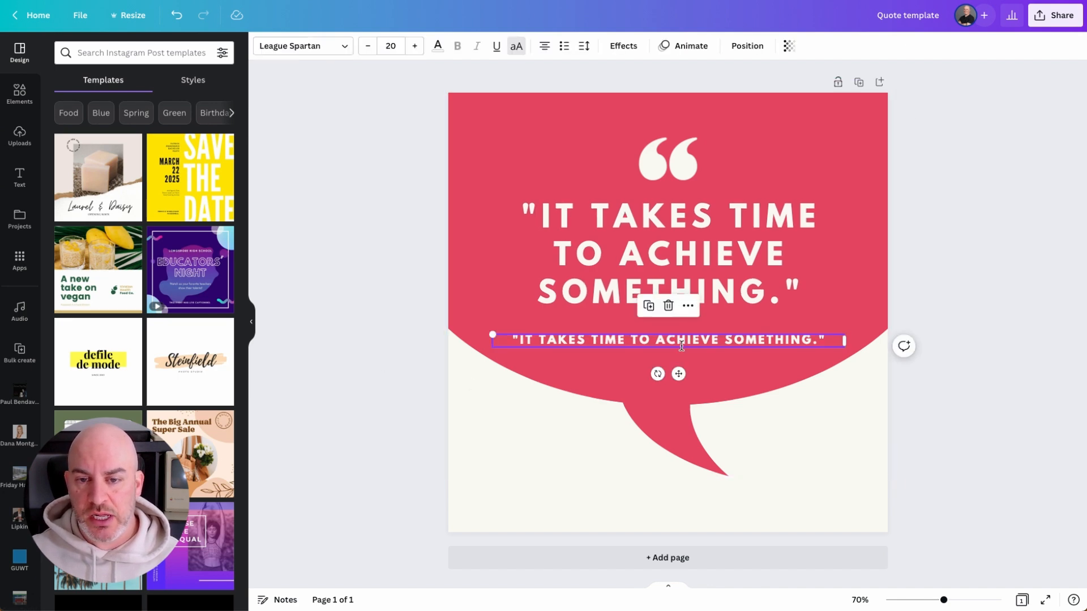
click(389, 46)
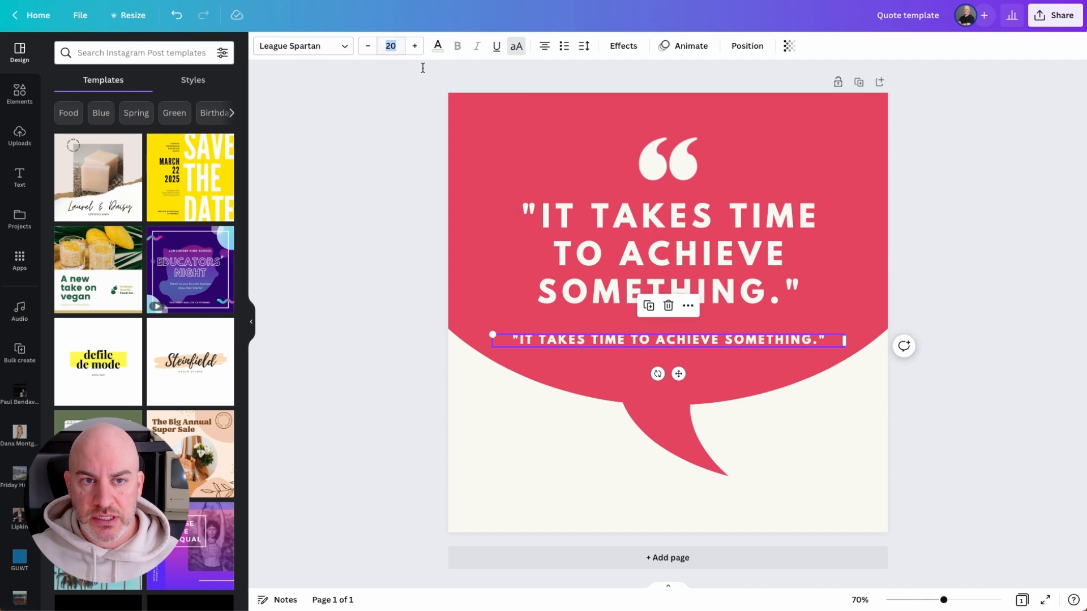
click(369, 213)
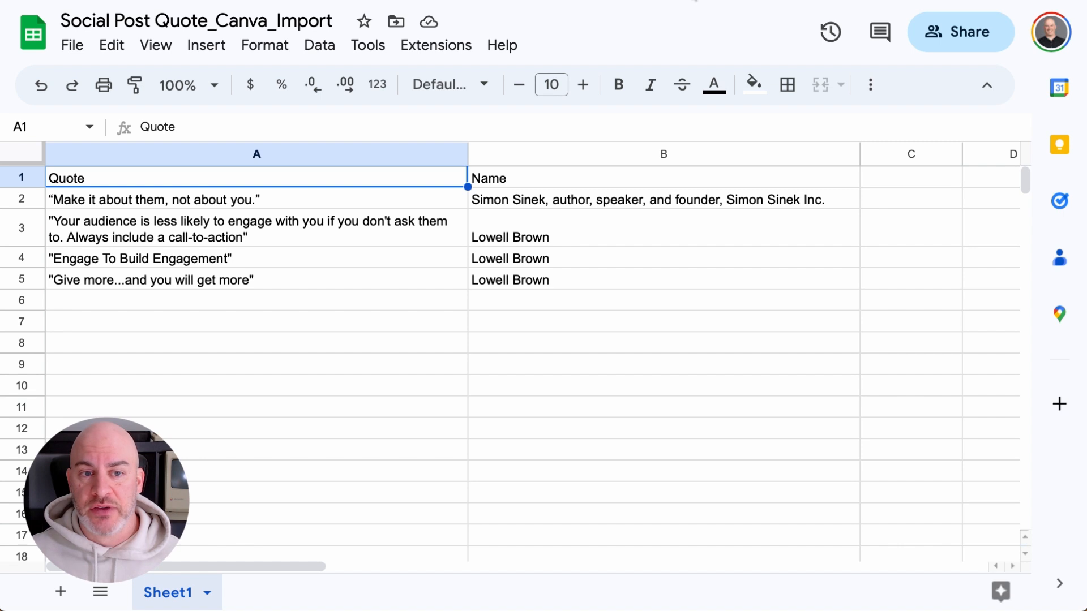
Step: In Google Sheets, download the Social Post Quote_Canva_Import sheet as Comma Separated Values (.csv)
click(66, 46)
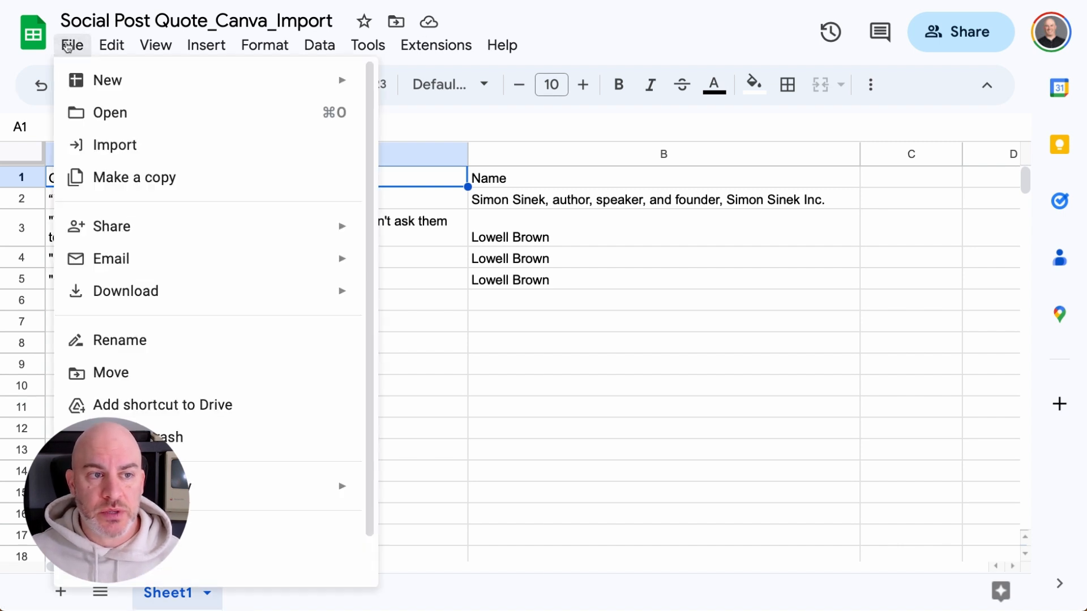
mouse_move(128, 237)
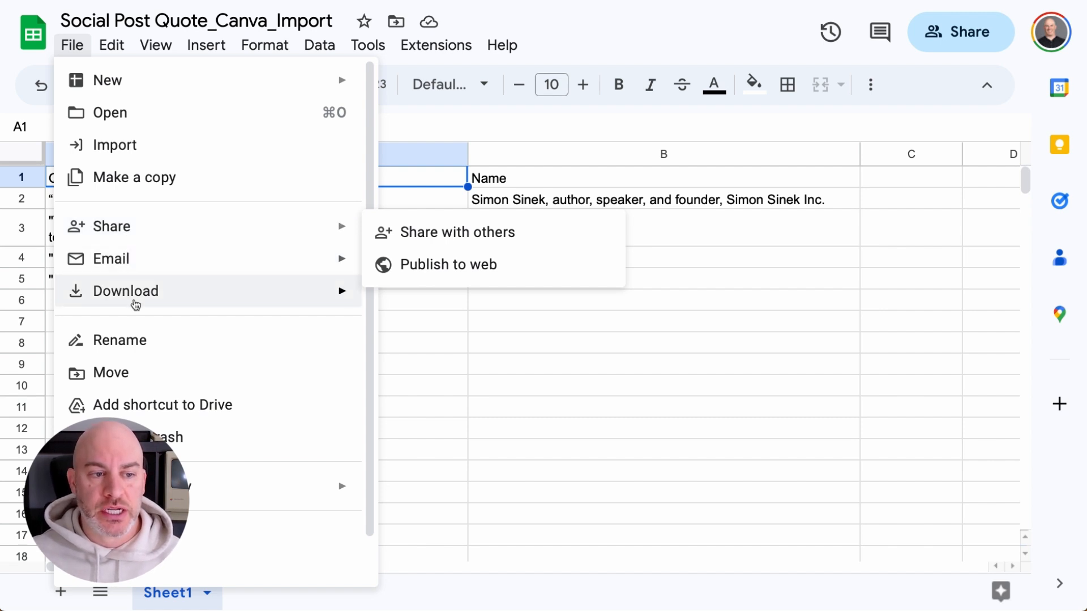
mouse_move(136, 305)
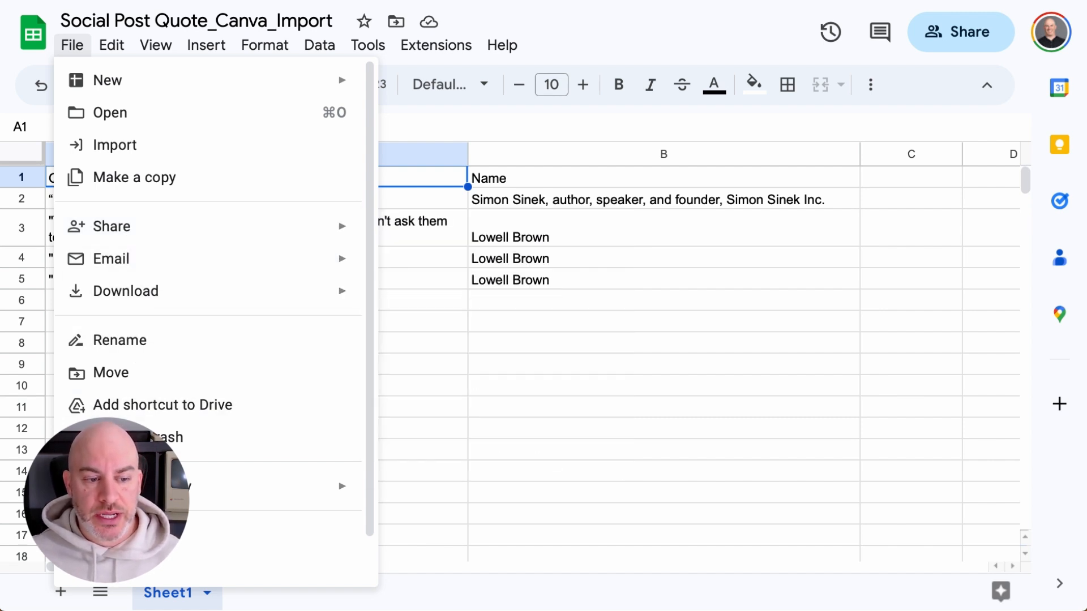
mouse_move(328, 307)
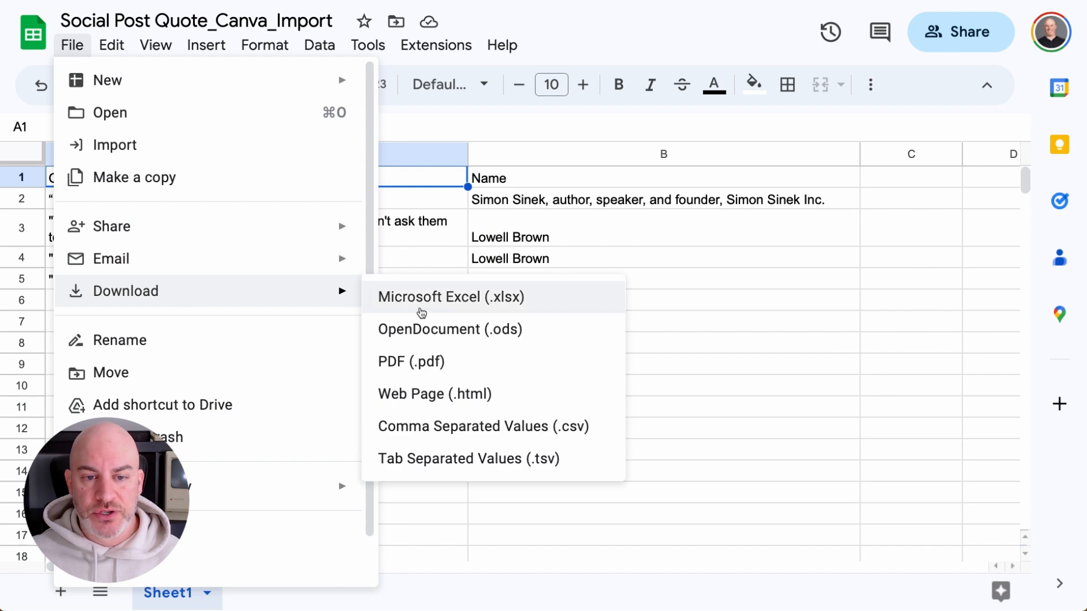
click(436, 428)
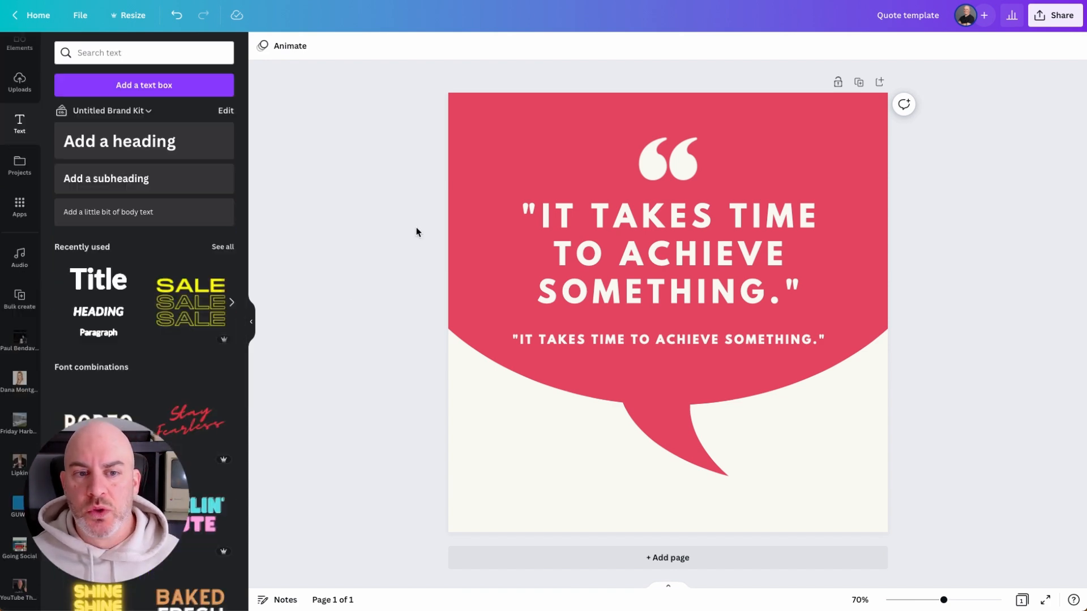
Step: Back in the Canva design, start manual data entry for Bulk create and clear the sample data from the table
click(20, 205)
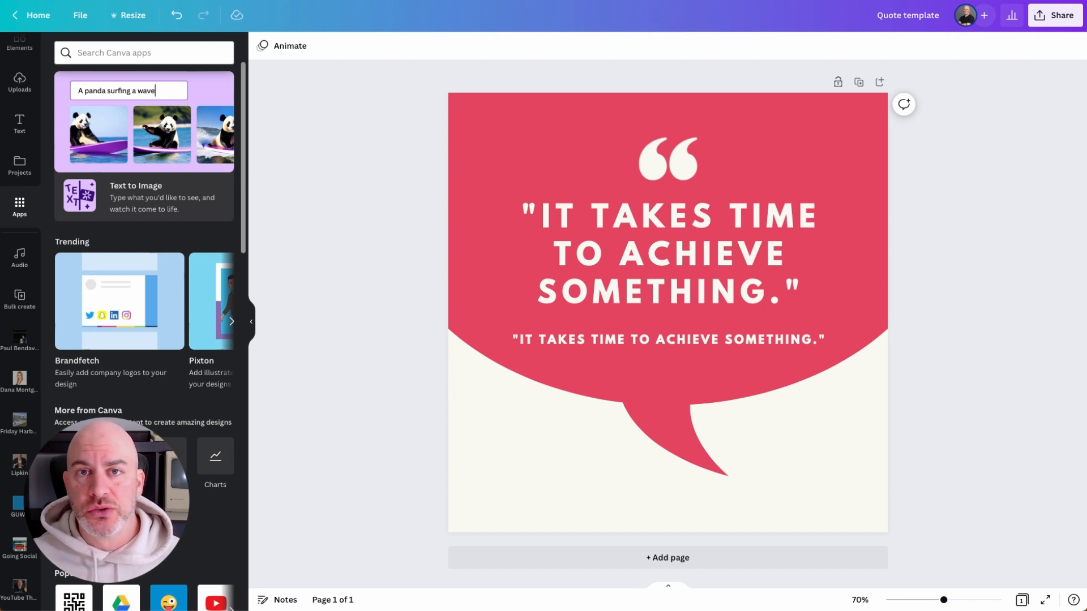
click(21, 306)
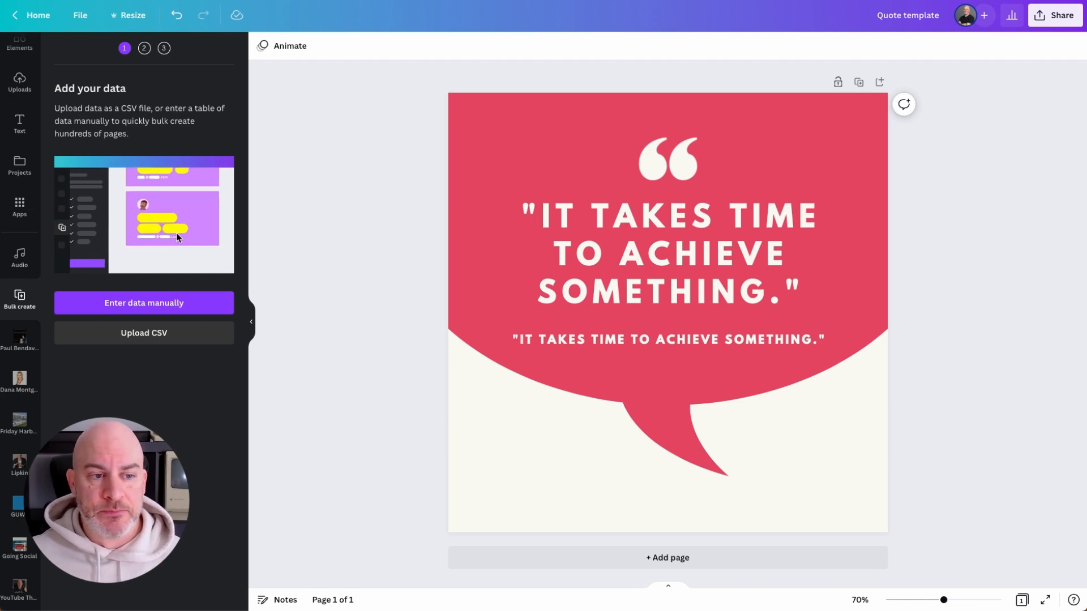
click(156, 304)
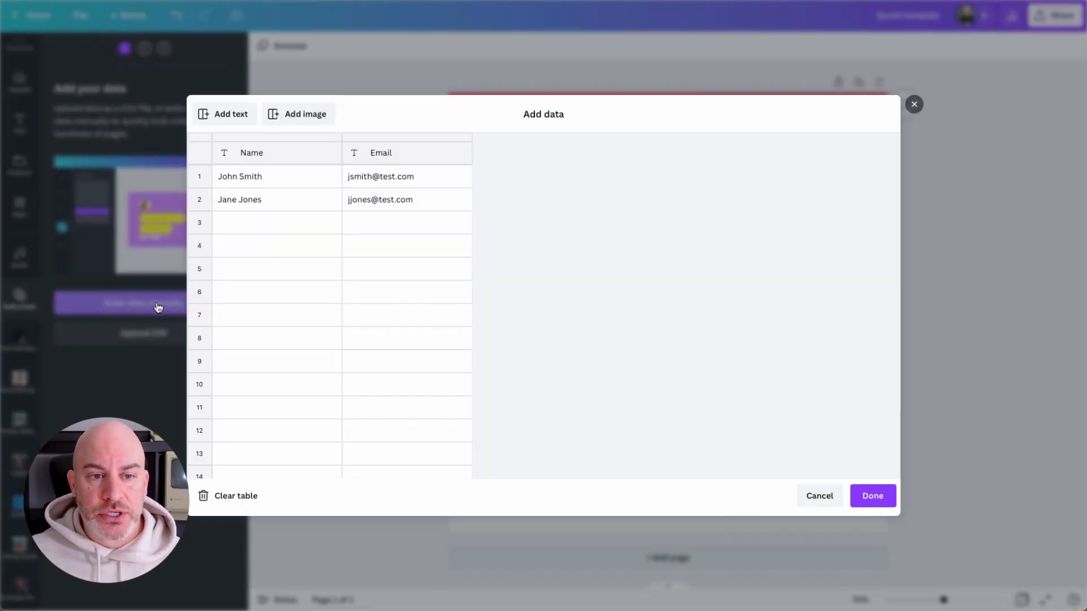
click(227, 497)
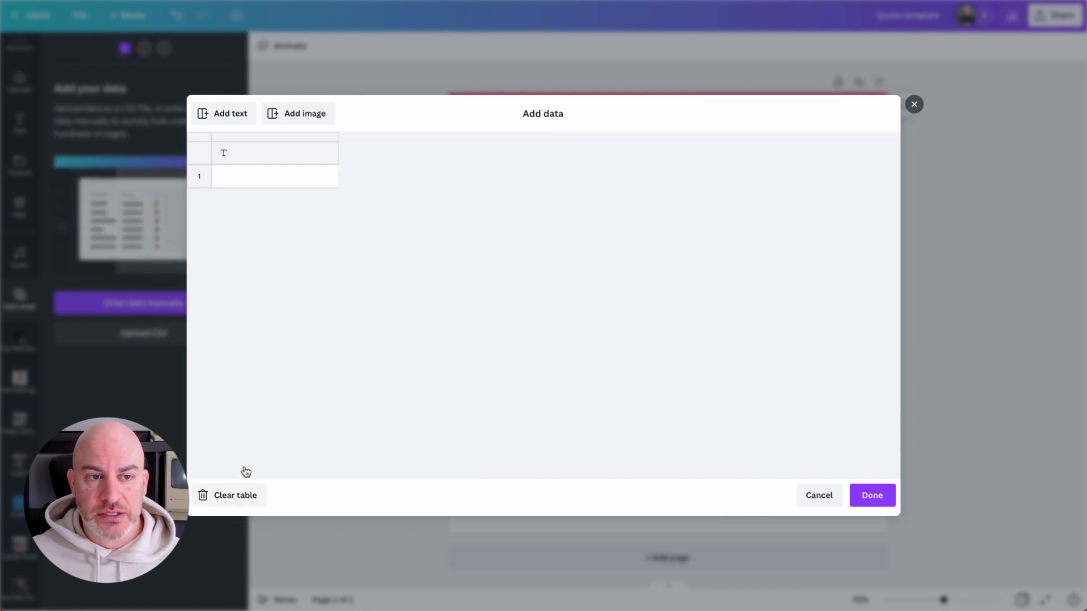
Step: Name the data table's first column quote and add a second text column called Name
click(250, 156)
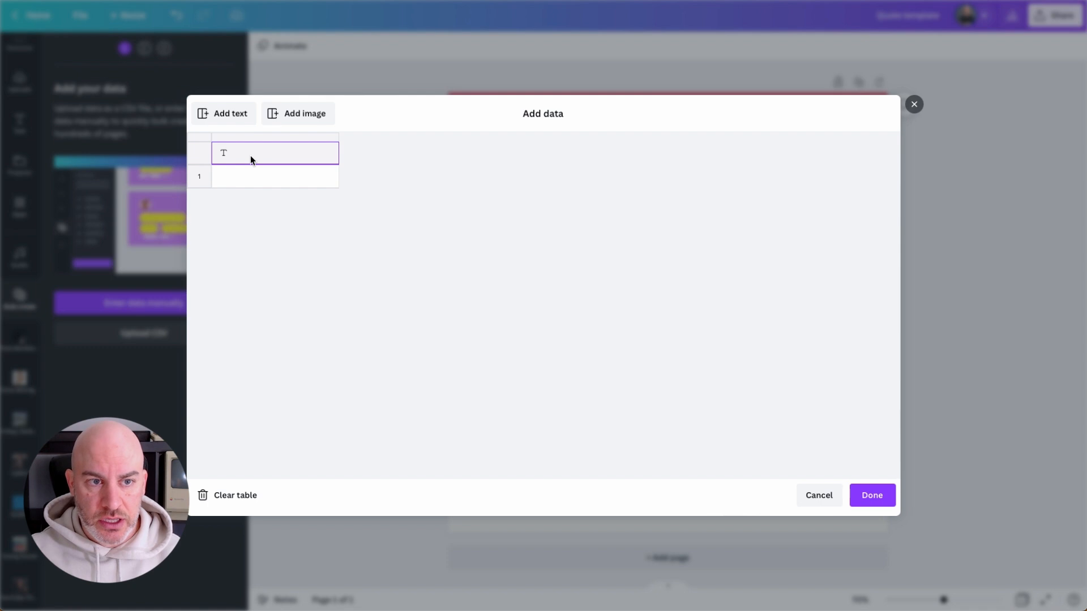
text(quloart)
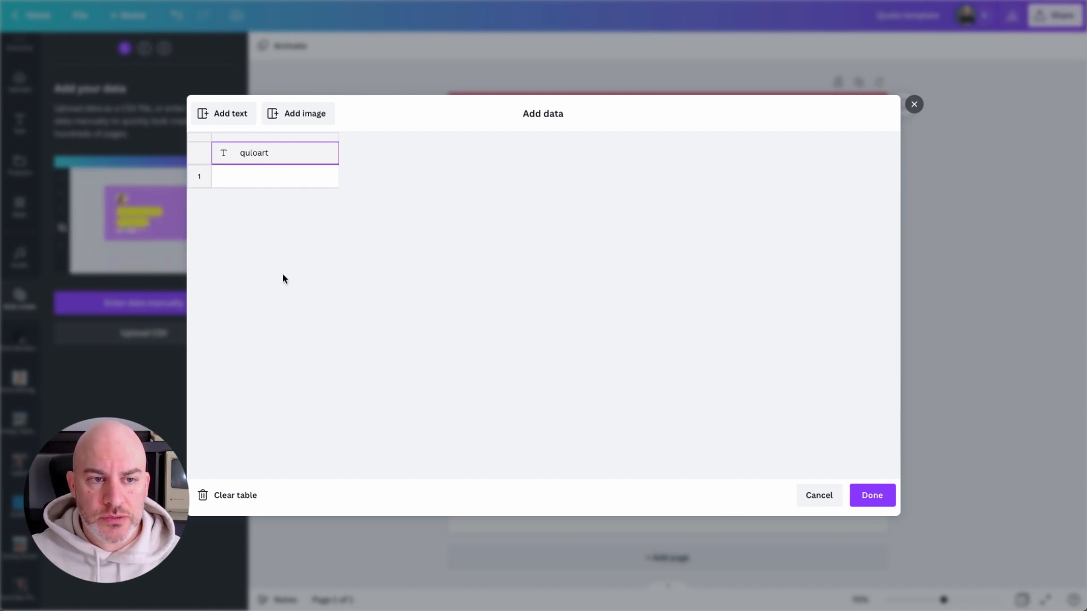
key(ctrl+a)
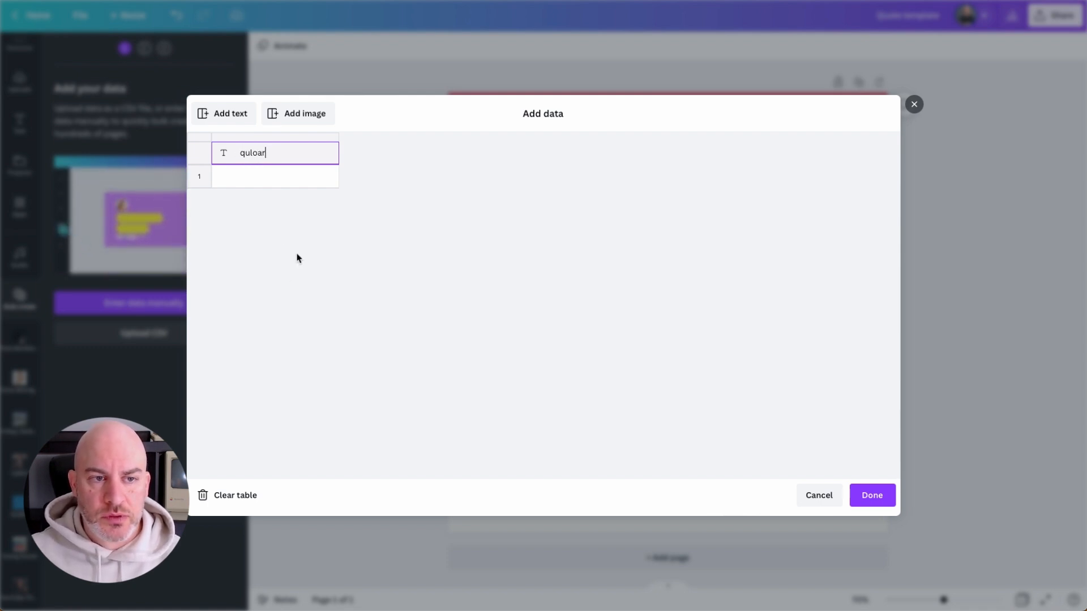
text(quote)
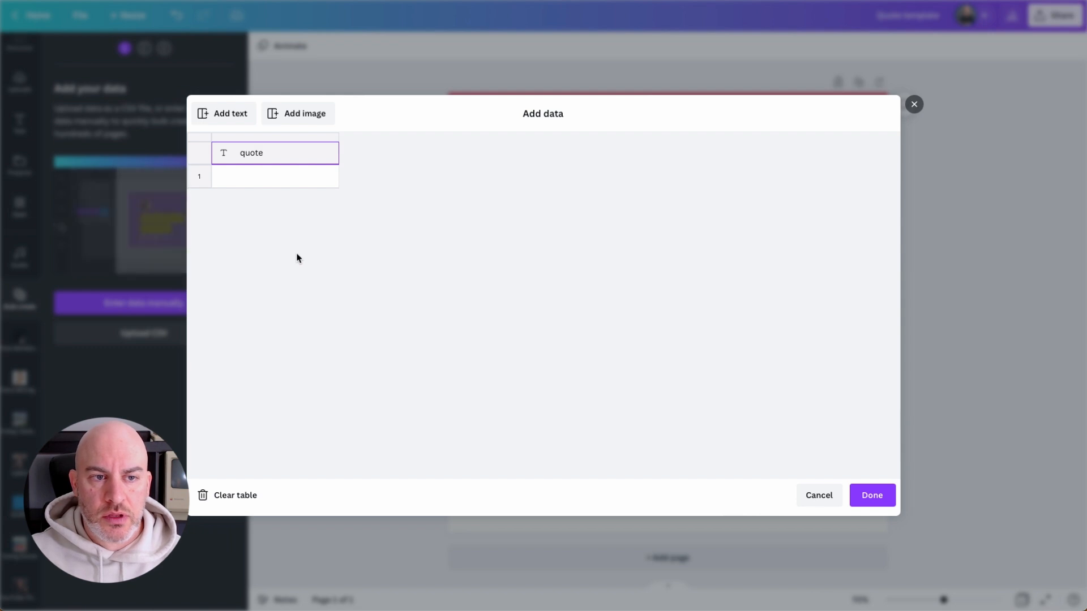
click(230, 114)
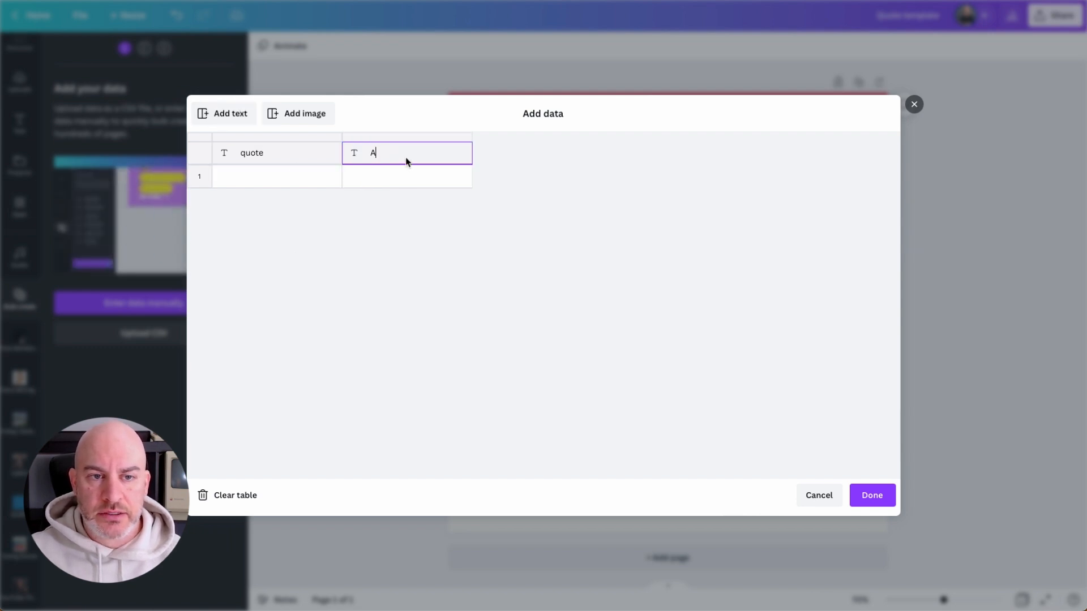
text(Name)
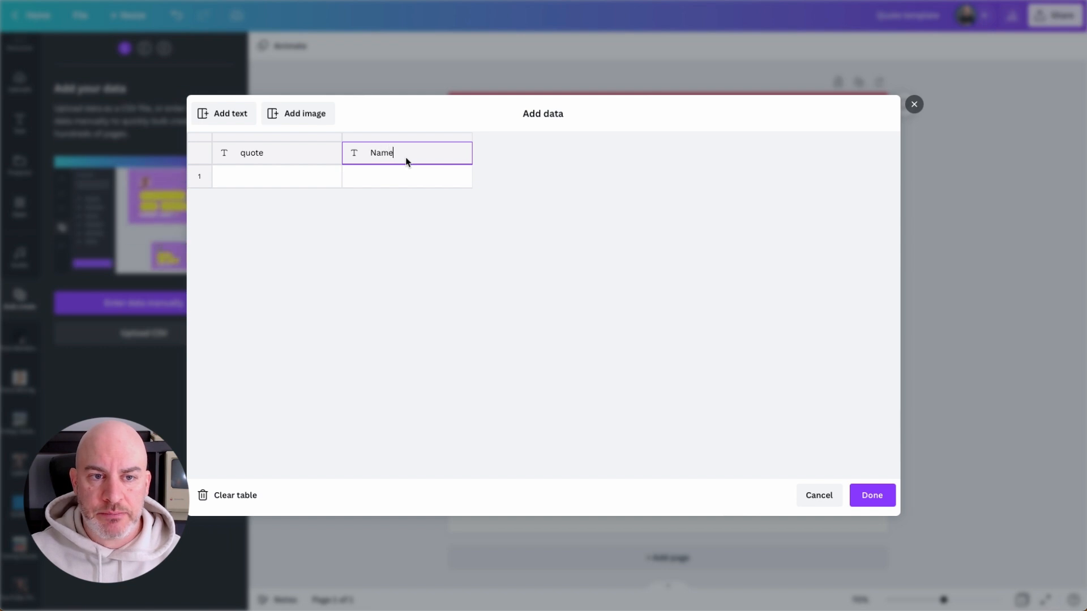
Step: Fill the first row with the sample quote "test here" and a first name, and cancel the manual data entry
click(280, 178)
text(te)
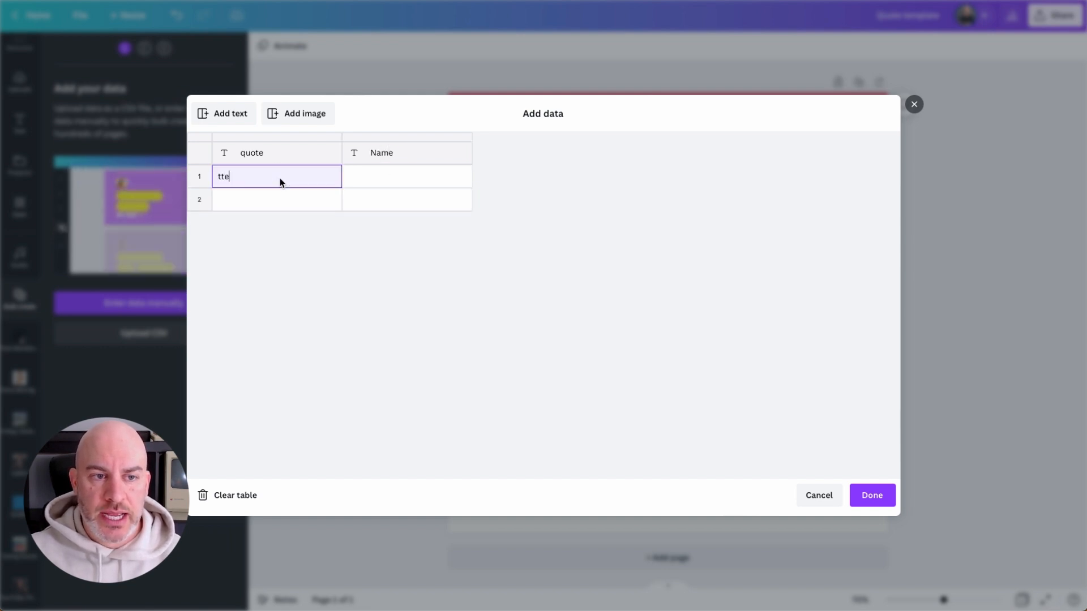
text(st here)
key(Tab)
text(Lo)
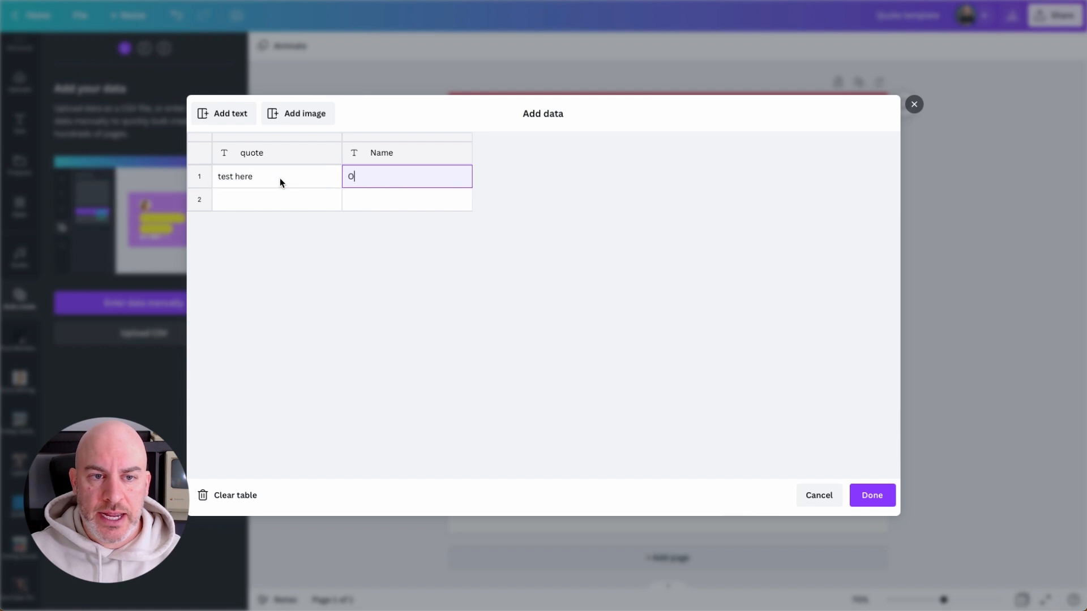
text(well)
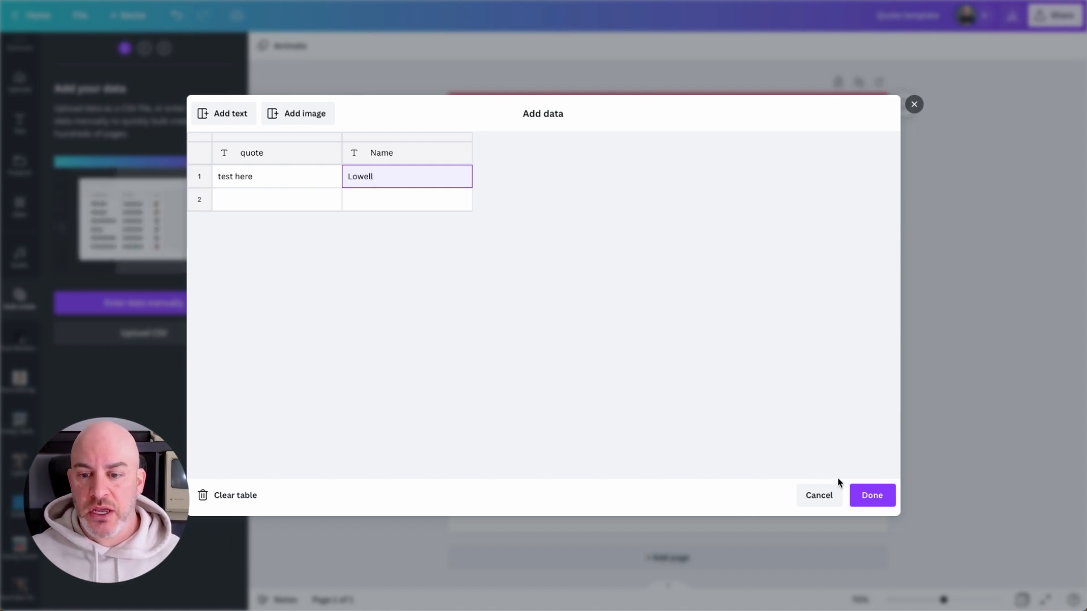
click(819, 495)
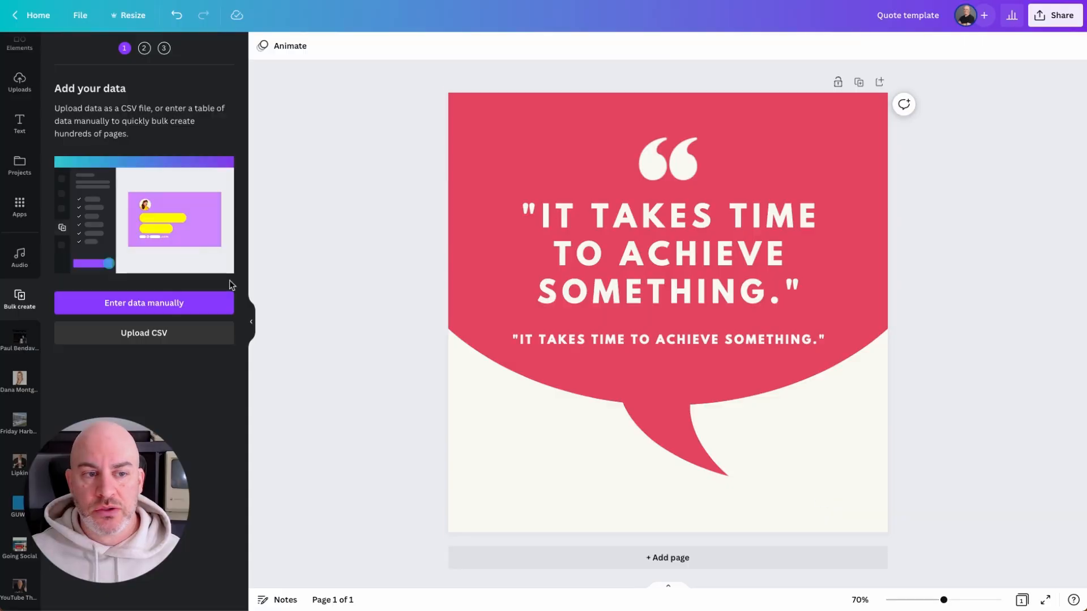
Step: Upload Social Post Quote_Canva_Import - Sheet1.csv from the Downloads folder as the Bulk create data
click(126, 335)
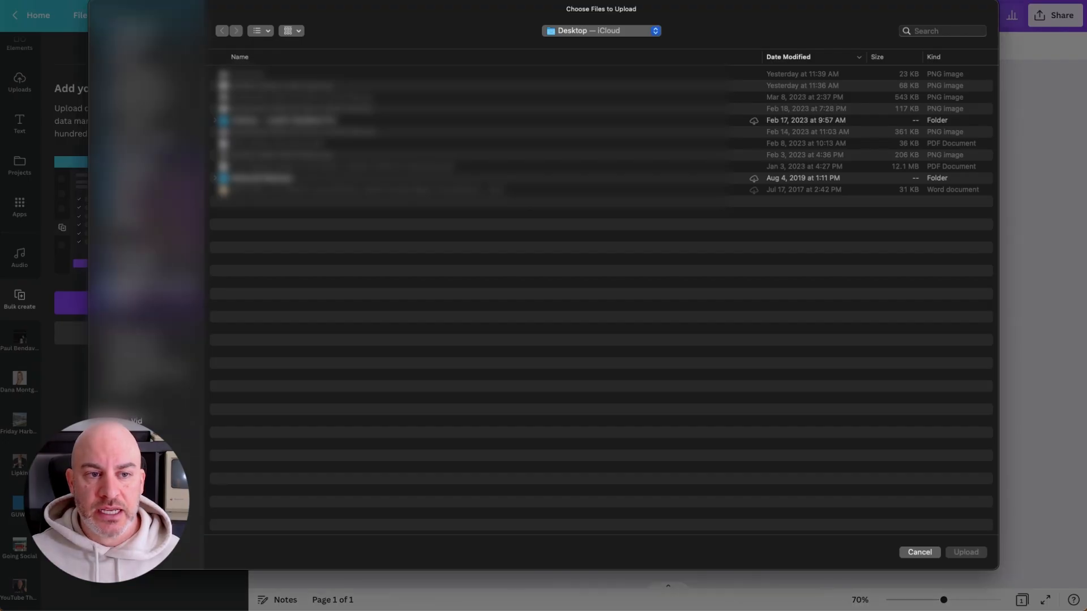
click(131, 41)
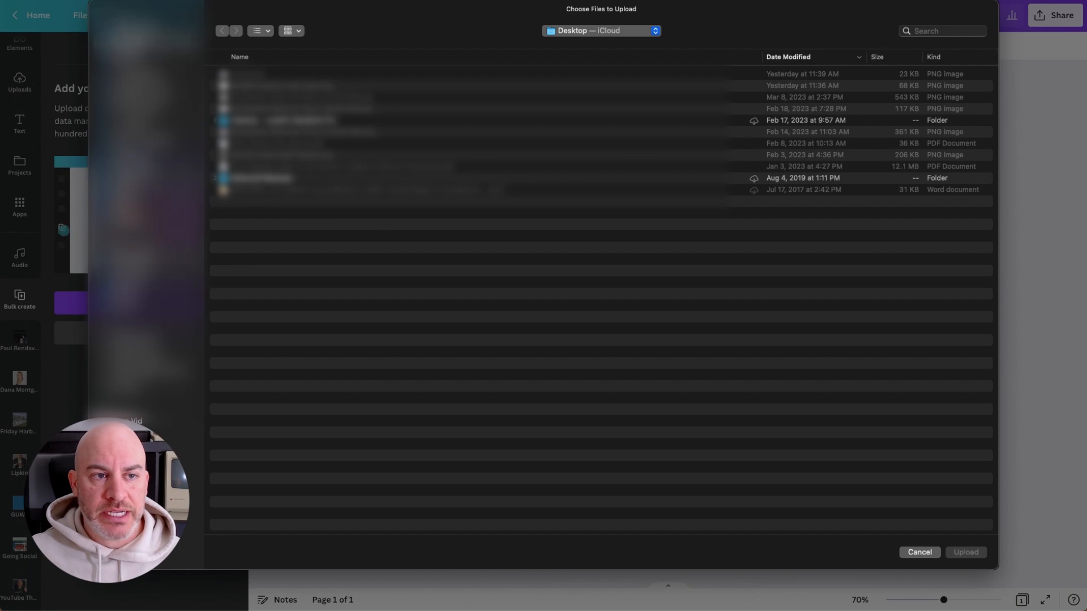
click(291, 133)
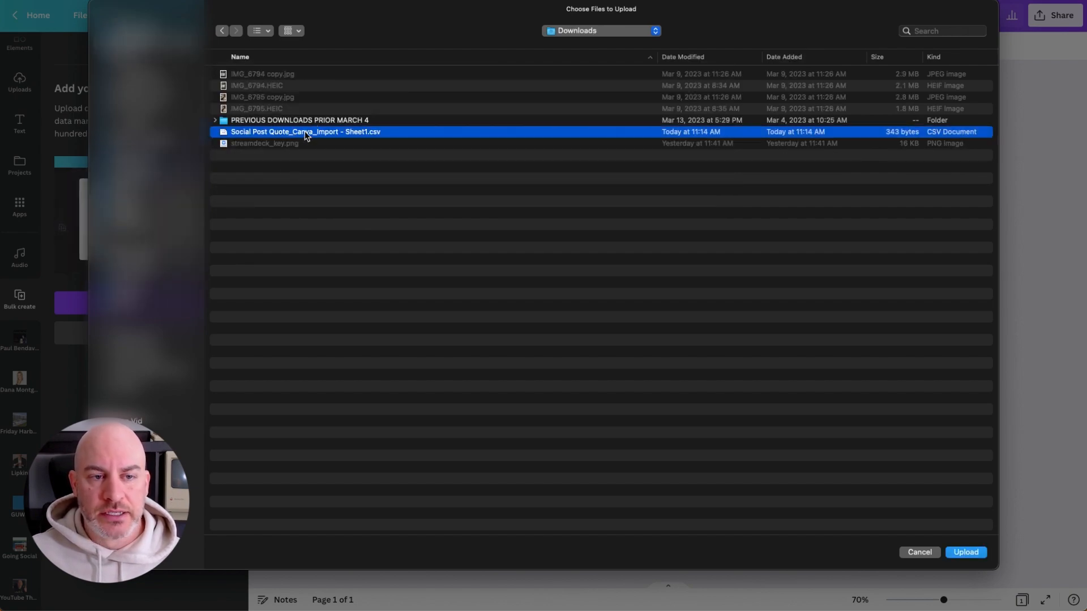
double_click(305, 132)
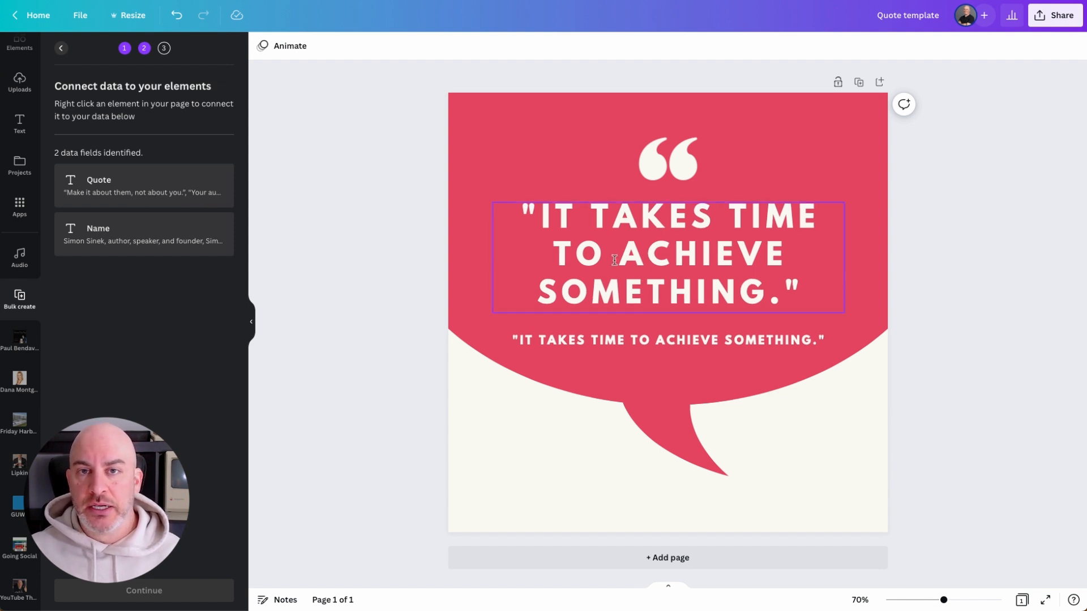
Step: Connect the large quote text box to the Quote data field
click(641, 276)
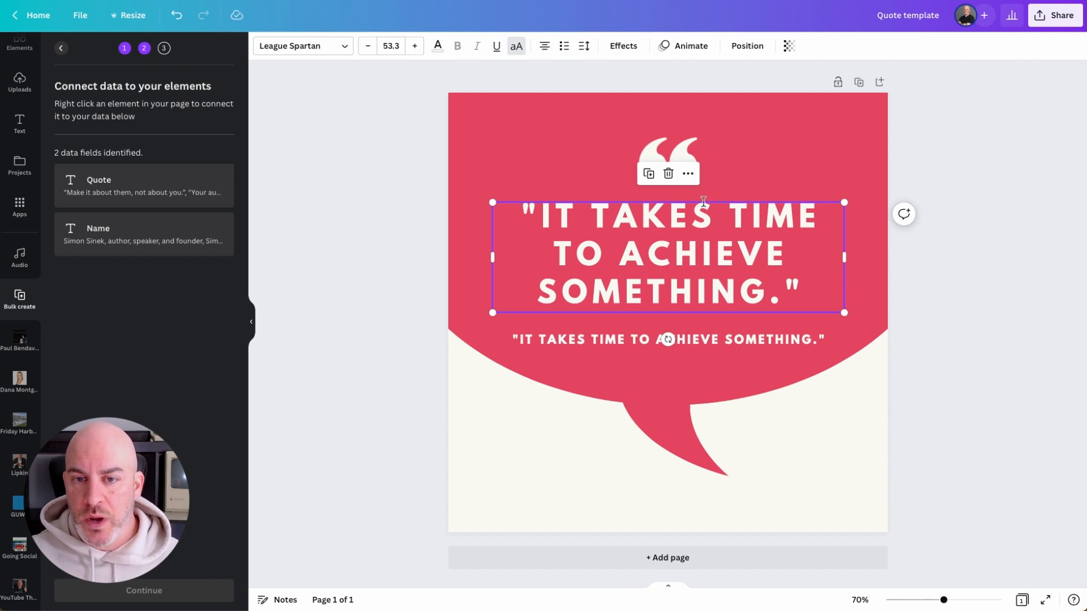
click(688, 175)
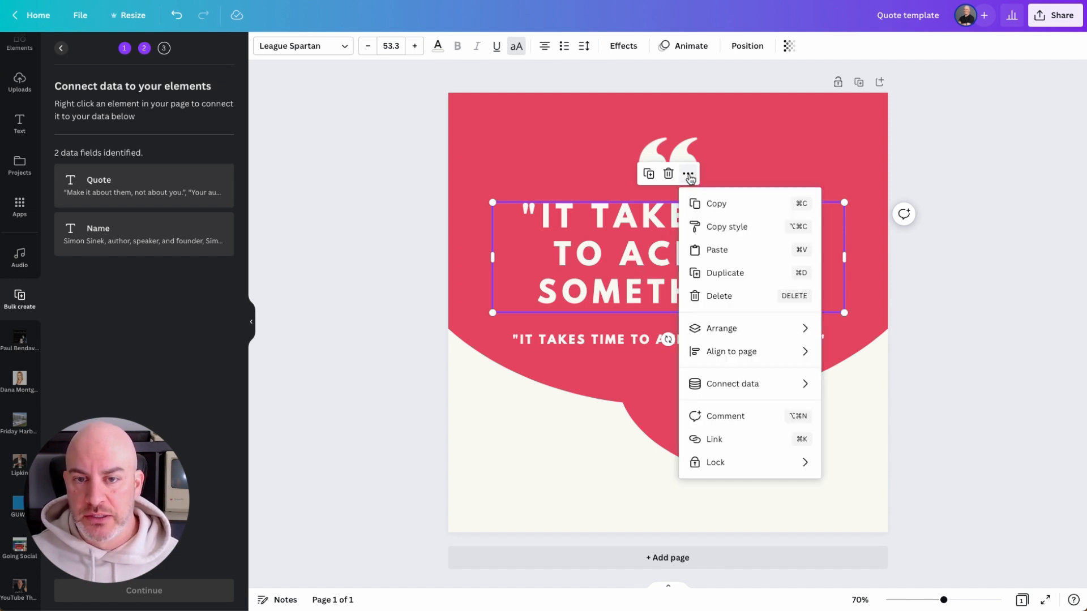
mouse_move(716, 386)
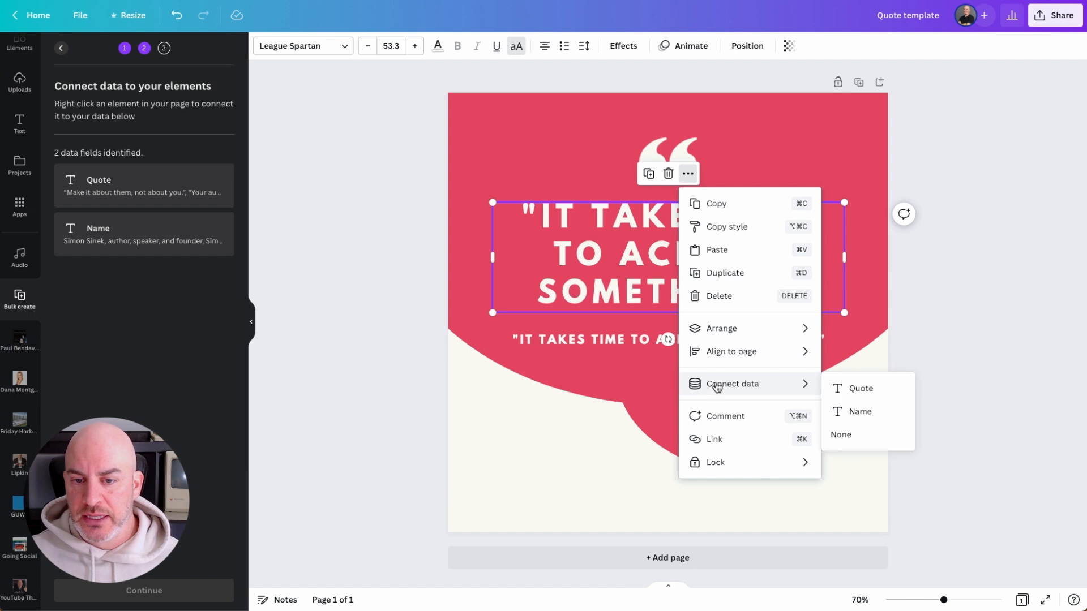
click(862, 389)
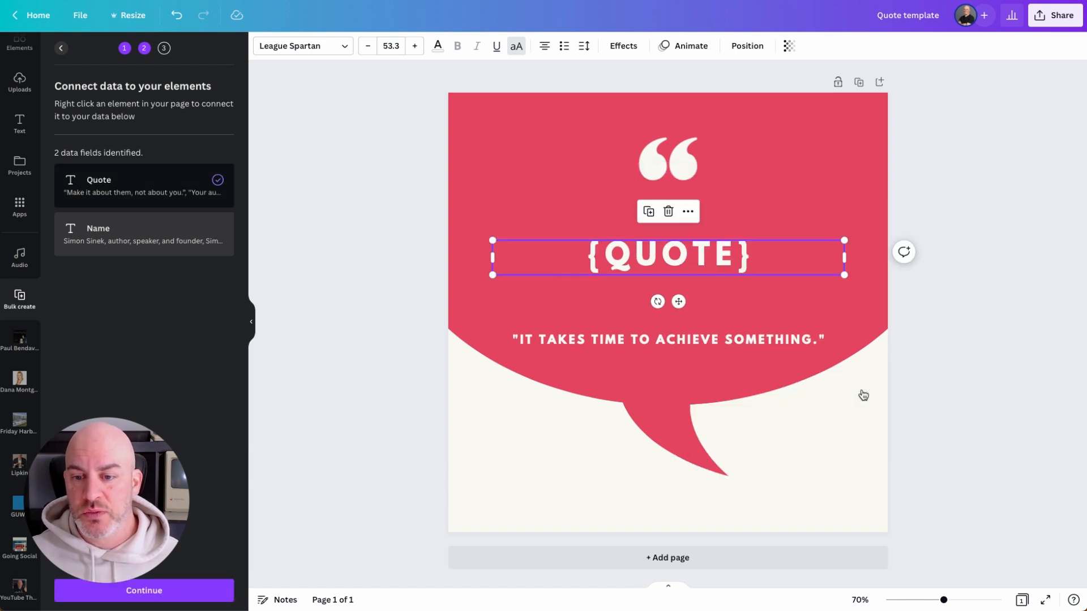
Step: Connect the small text box beneath the quote to the Name data field
click(678, 339)
click(687, 306)
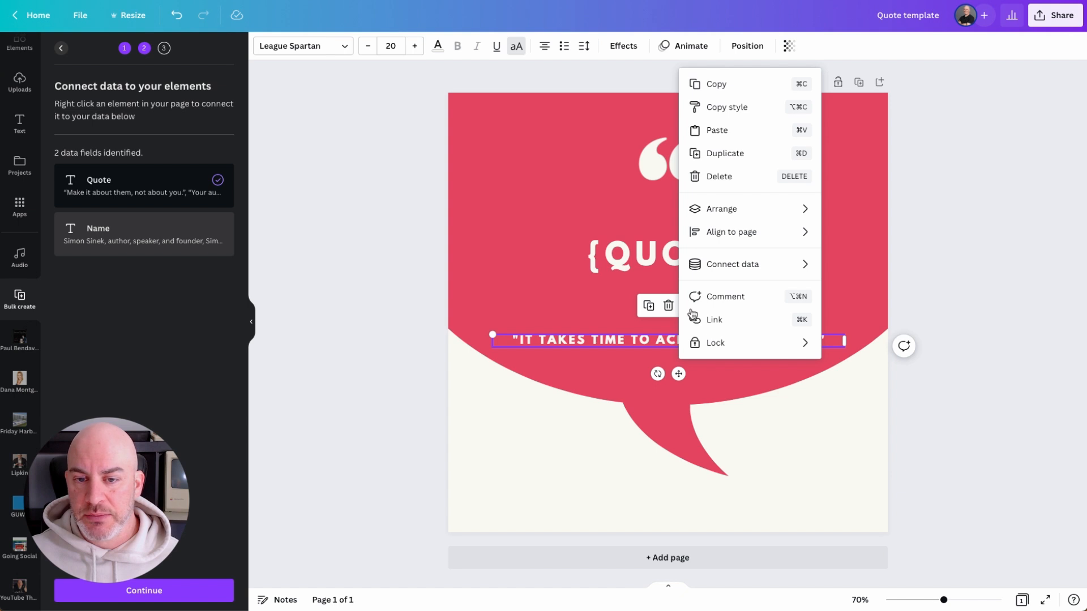
mouse_move(749, 275)
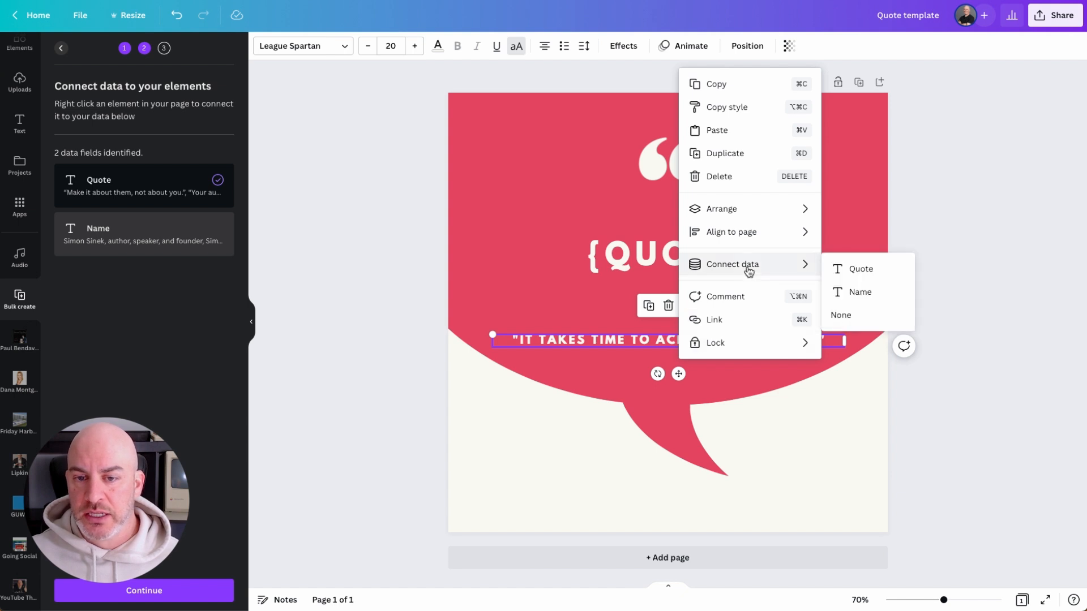
click(857, 293)
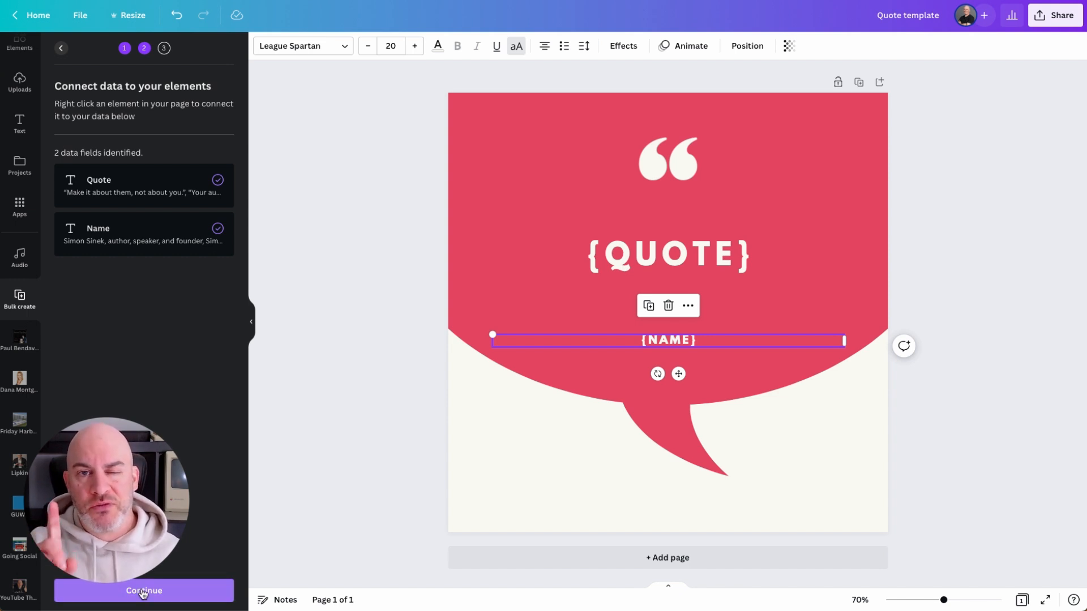
Step: Recolor both the body and the tail of the speech bubble with the Going Social brand green
click(480, 224)
click(261, 46)
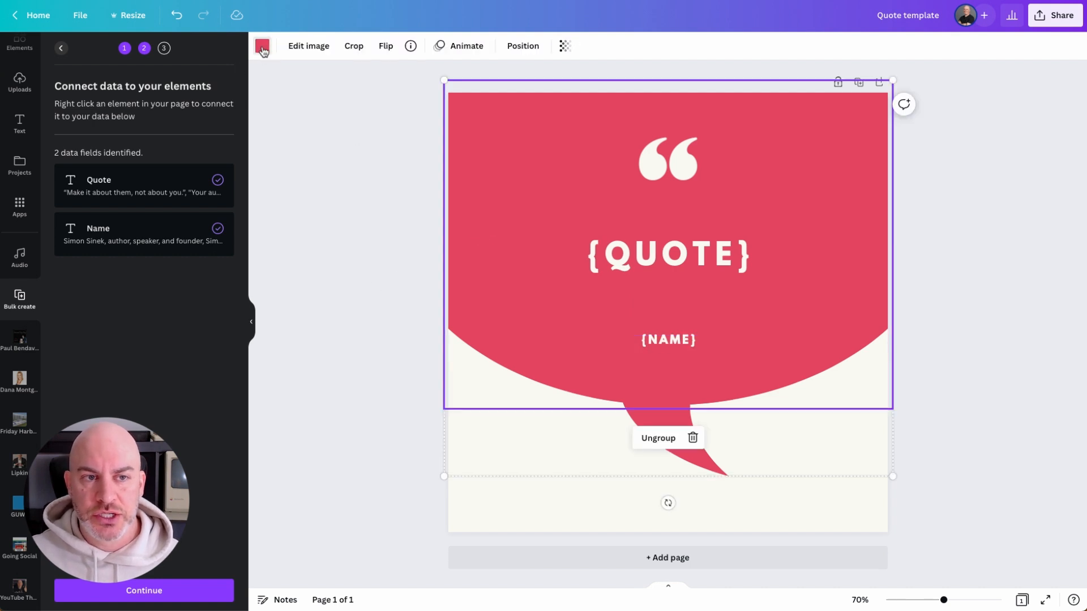
click(68, 205)
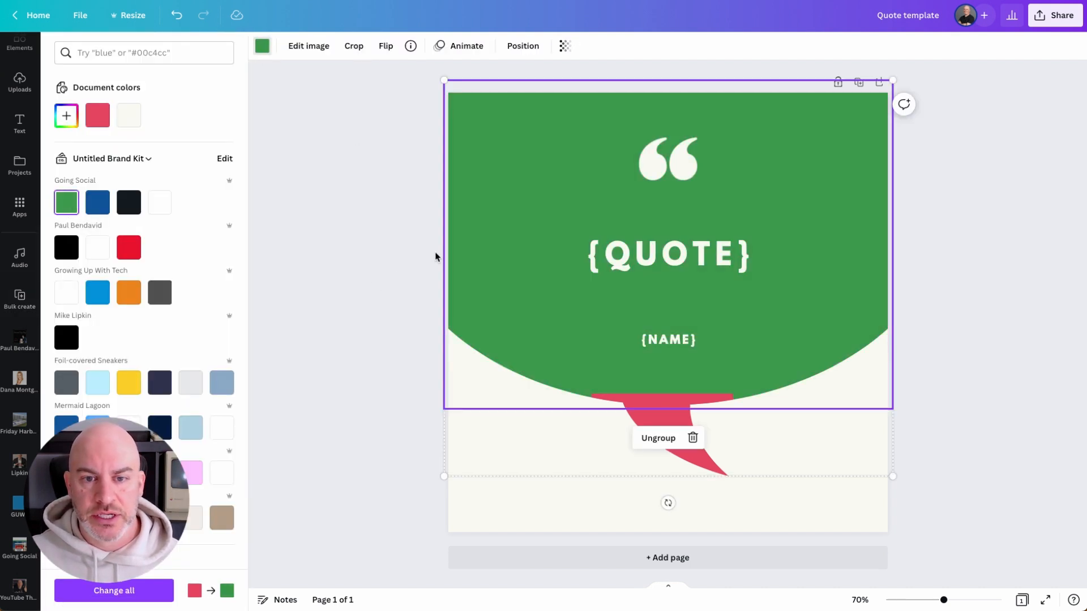
click(377, 260)
click(660, 425)
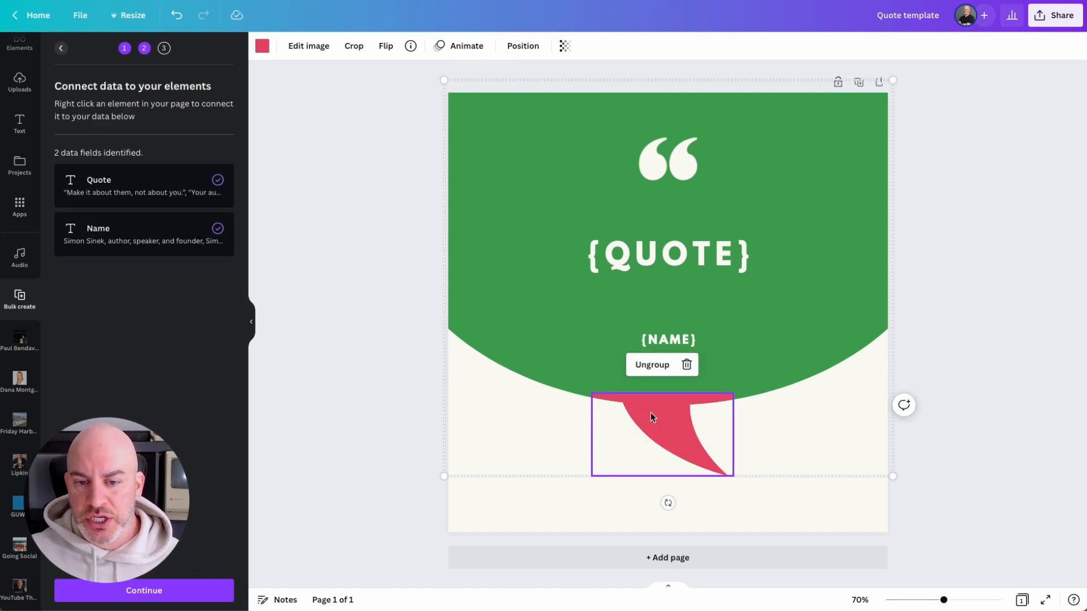
click(262, 47)
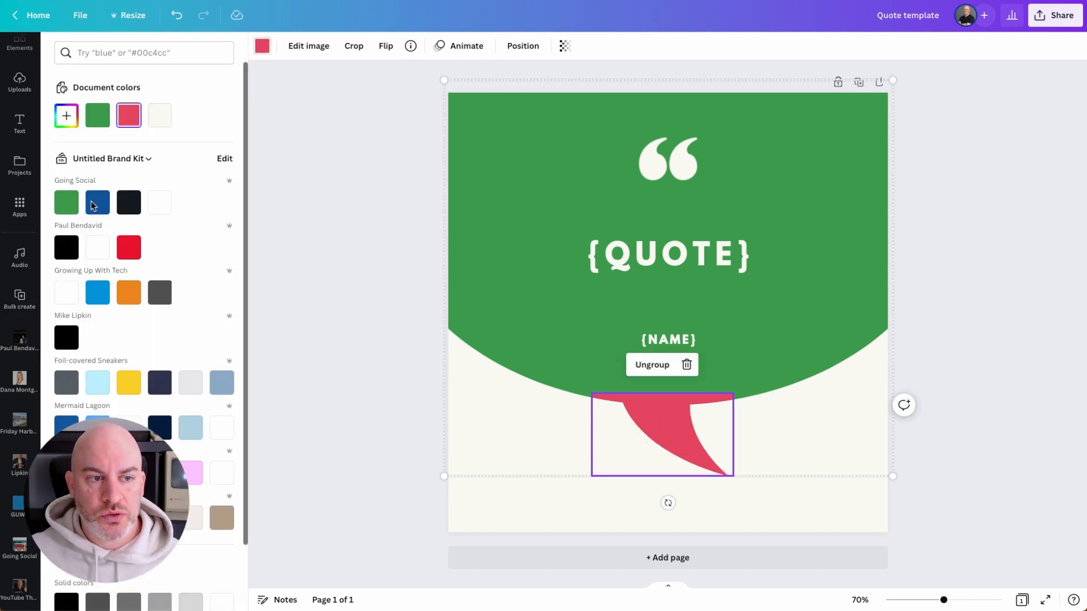
click(63, 205)
click(422, 226)
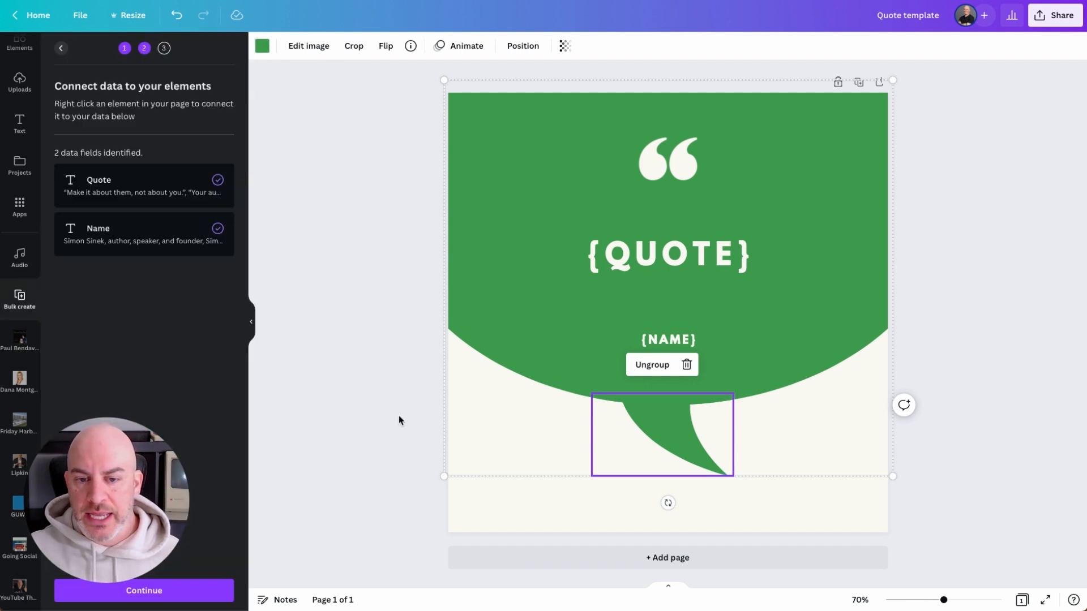
Step: Change the page background to white from the brand kit colors
click(475, 499)
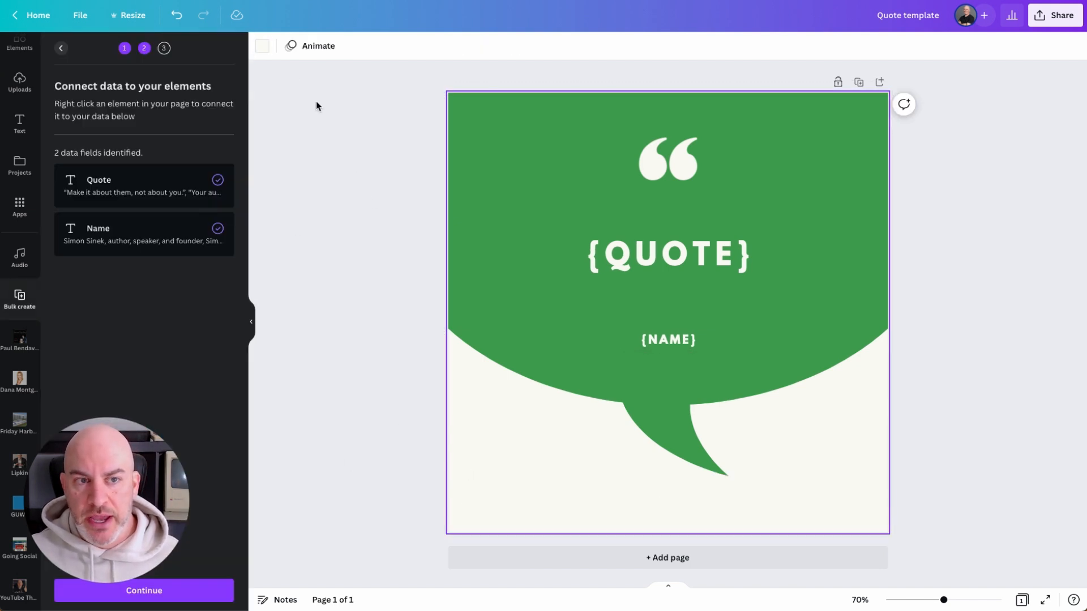
click(261, 47)
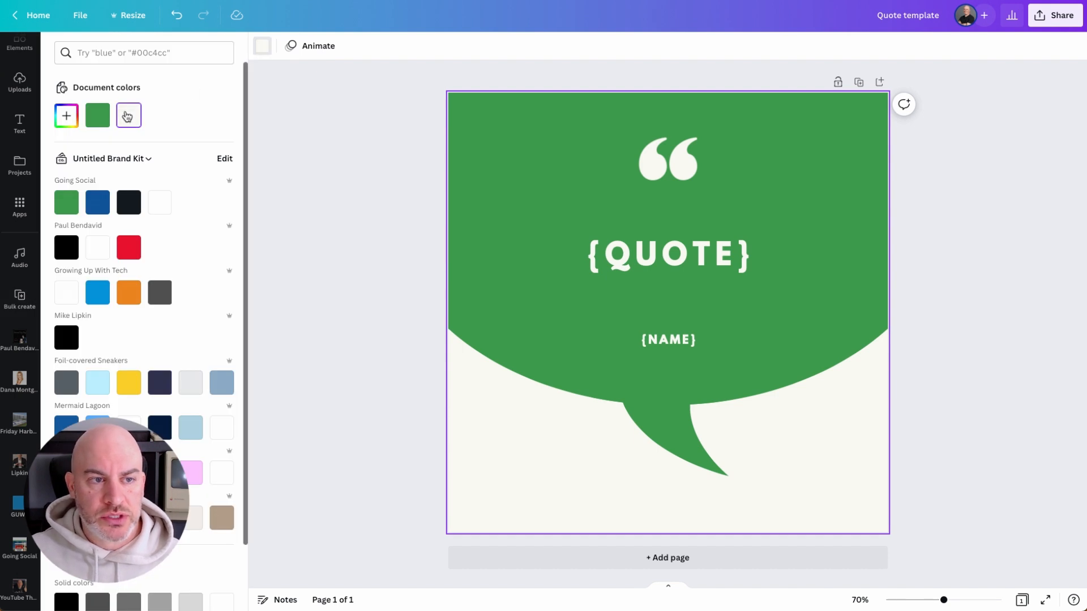
click(91, 246)
click(322, 353)
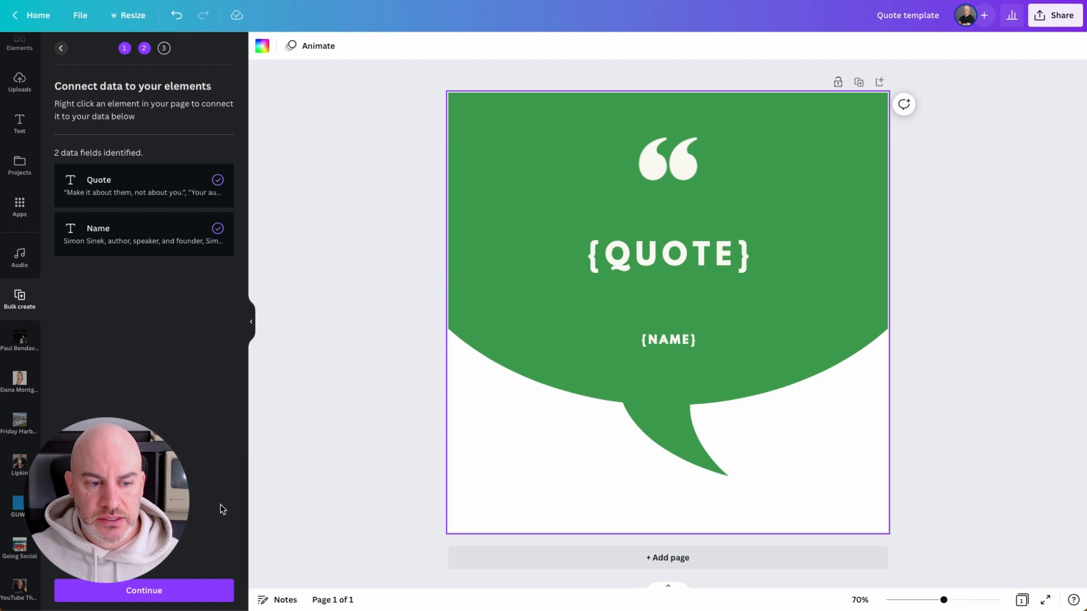
Step: Continue to applying the data, keep all four quote rows selected, and generate the four pages
click(180, 592)
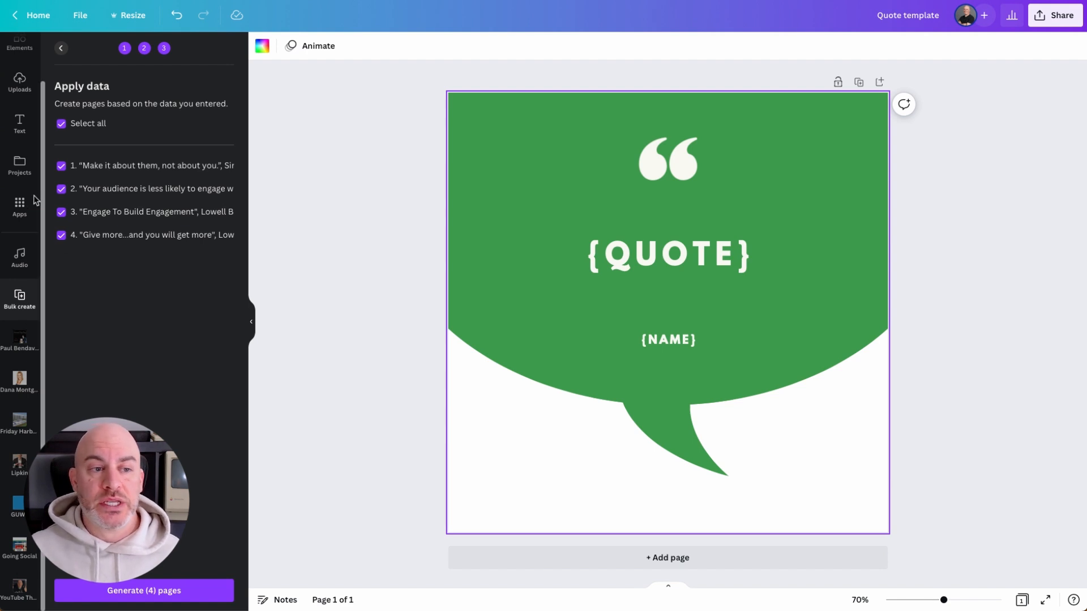
click(61, 166)
click(61, 189)
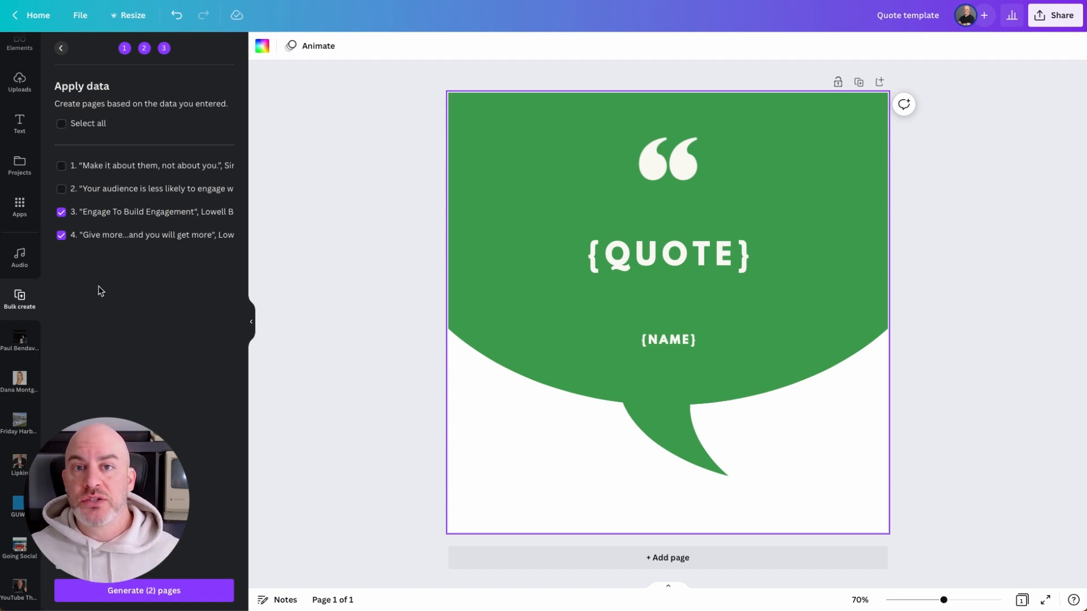
click(62, 124)
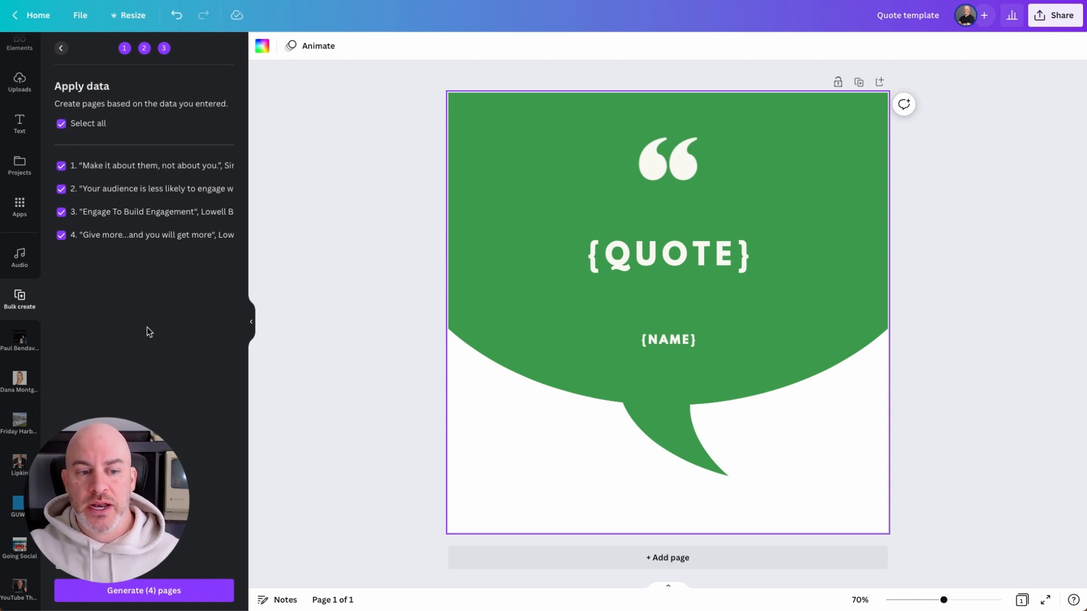
click(177, 596)
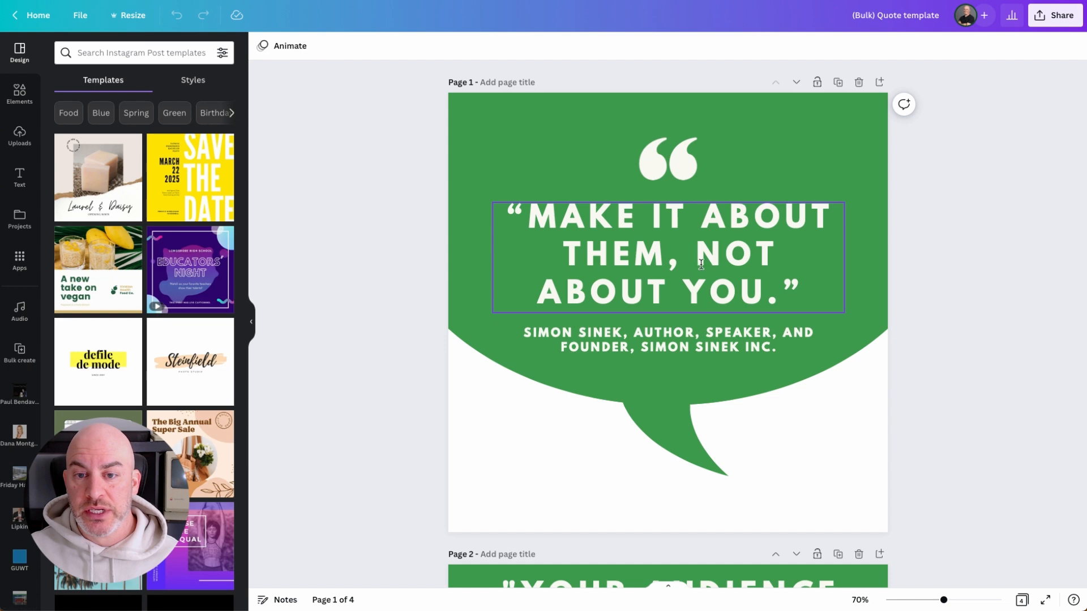
Step: Look through the generated pages to check how each quote and name fits inside its speech bubble
scroll(700, 265, down, 1)
scroll(700, 265, down, 9)
scroll(700, 265, up, 10)
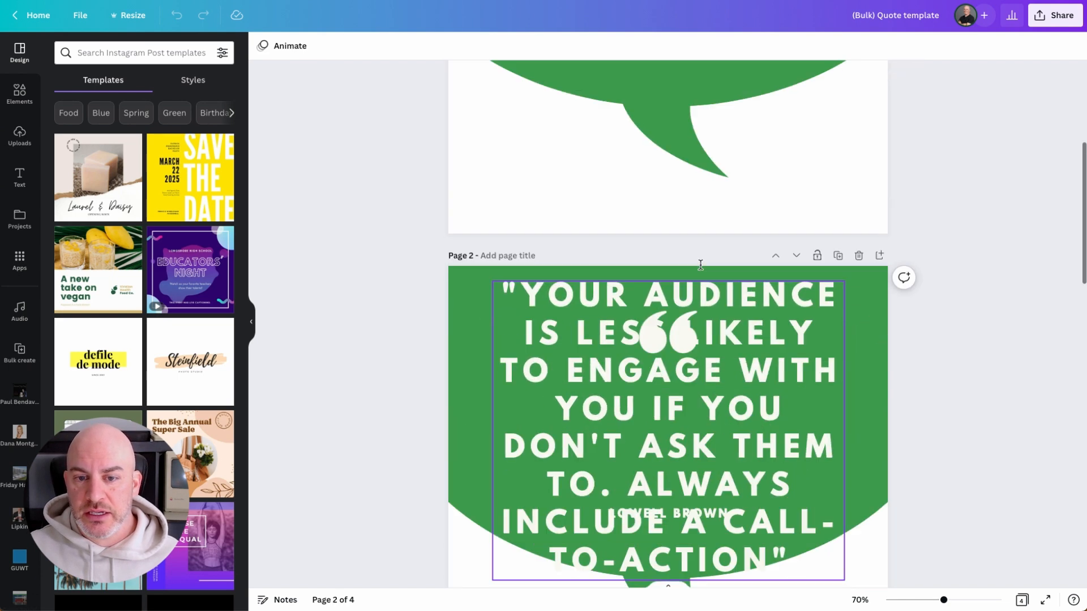
scroll(690, 423, down, 9)
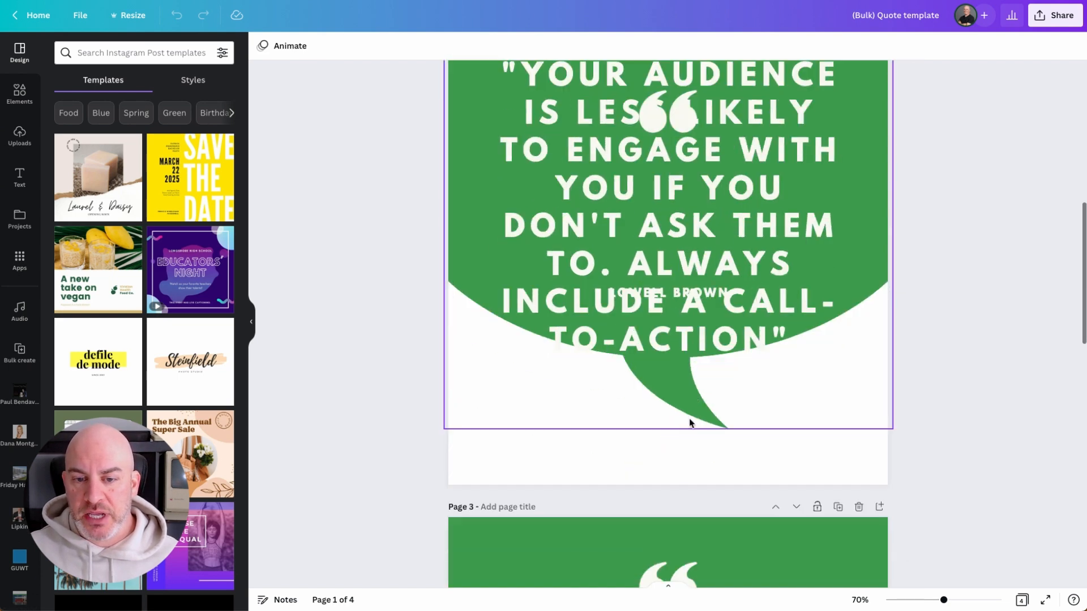
scroll(674, 331, down, 10)
scroll(671, 306, up, 8)
scroll(670, 305, up, 10)
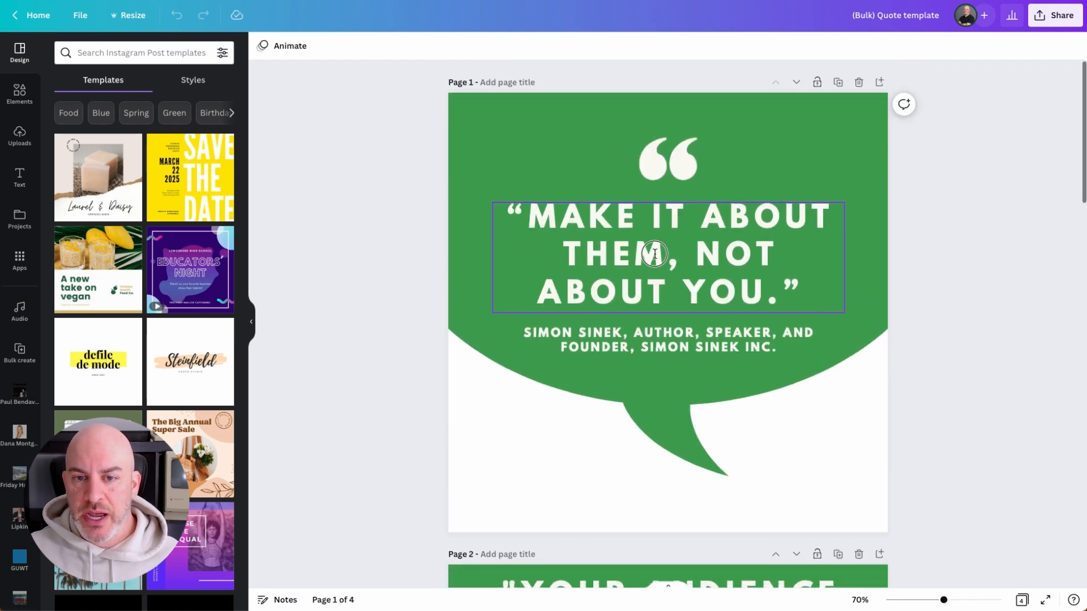
Step: Move the quotation mark icon and the quote text on page 1 up together inside the speech bubble
click(654, 253)
shift+click(654, 182)
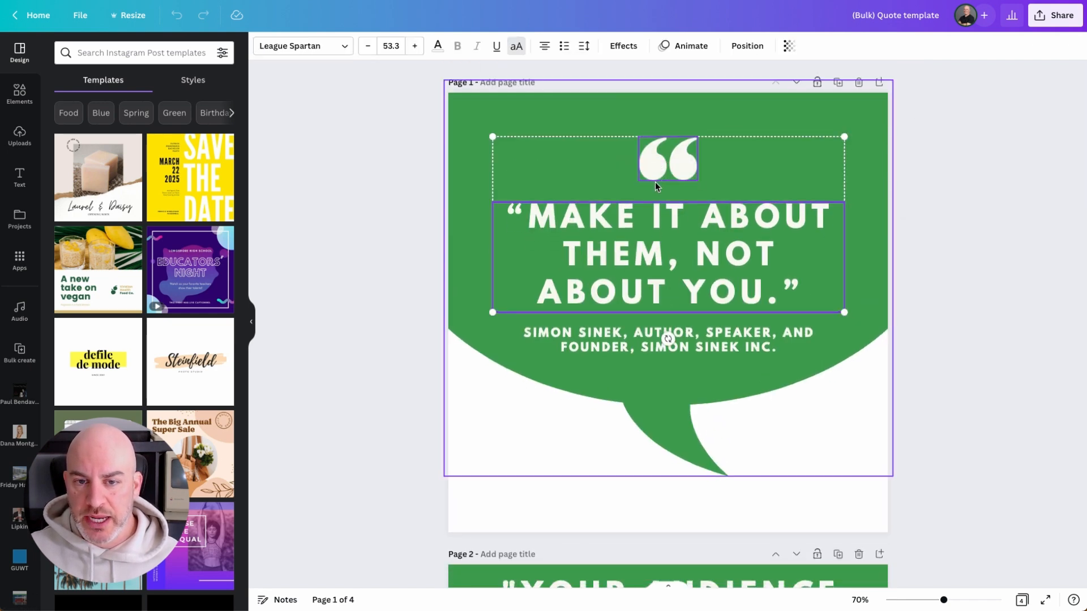
key(shift+Up)
key(shift+Up)
key(shift+Up)
key(shift+Up)
key(shift+Up)
Step: Set the attribution text on page 1 to size 15 and put the job title on its own line below the name
click(635, 328)
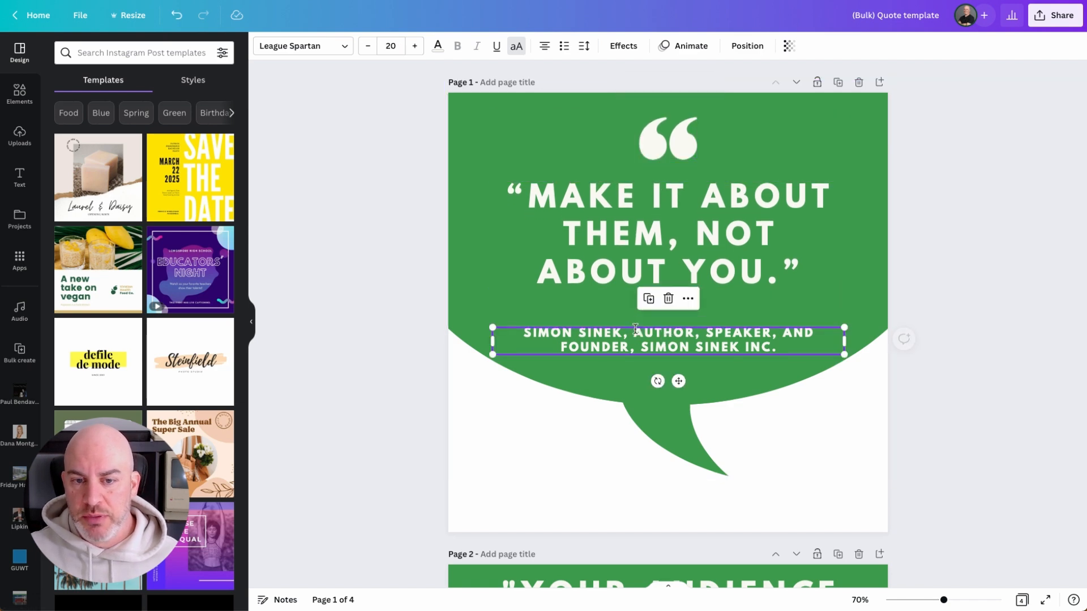
click(392, 46)
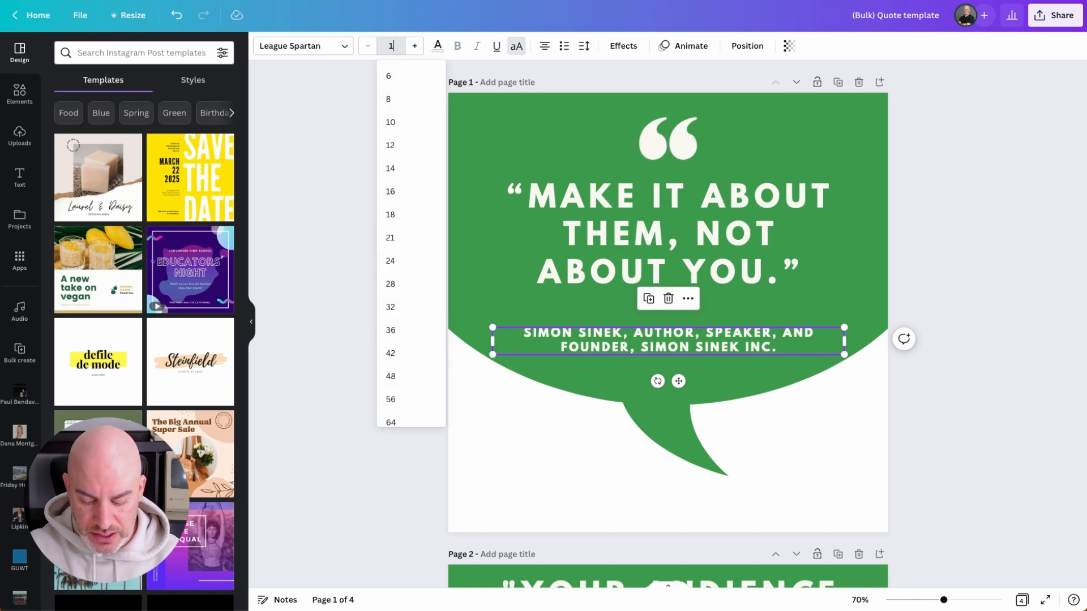
key(Return)
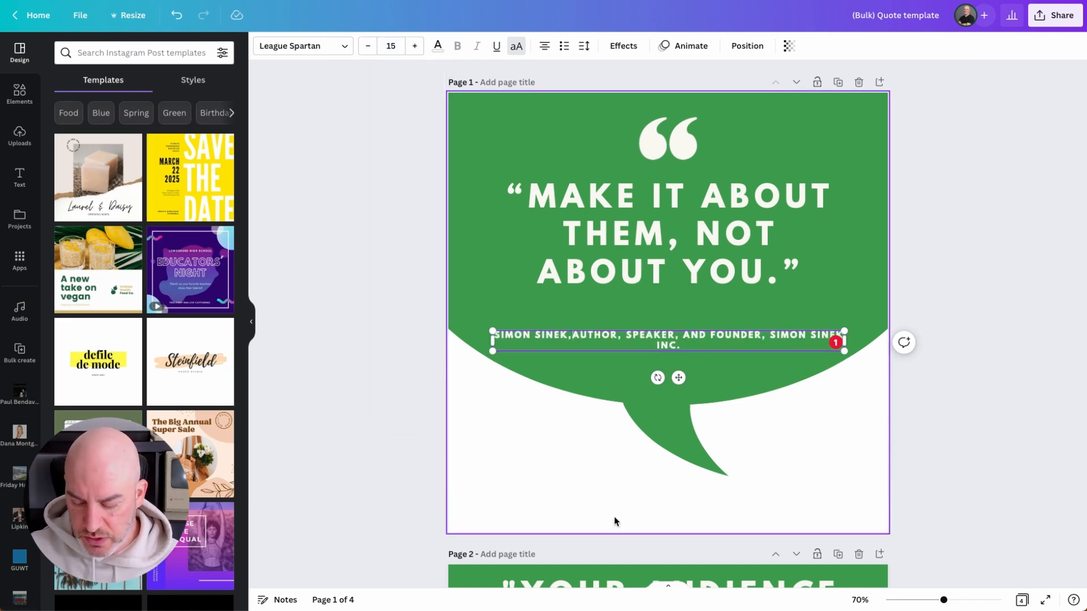
key(Return)
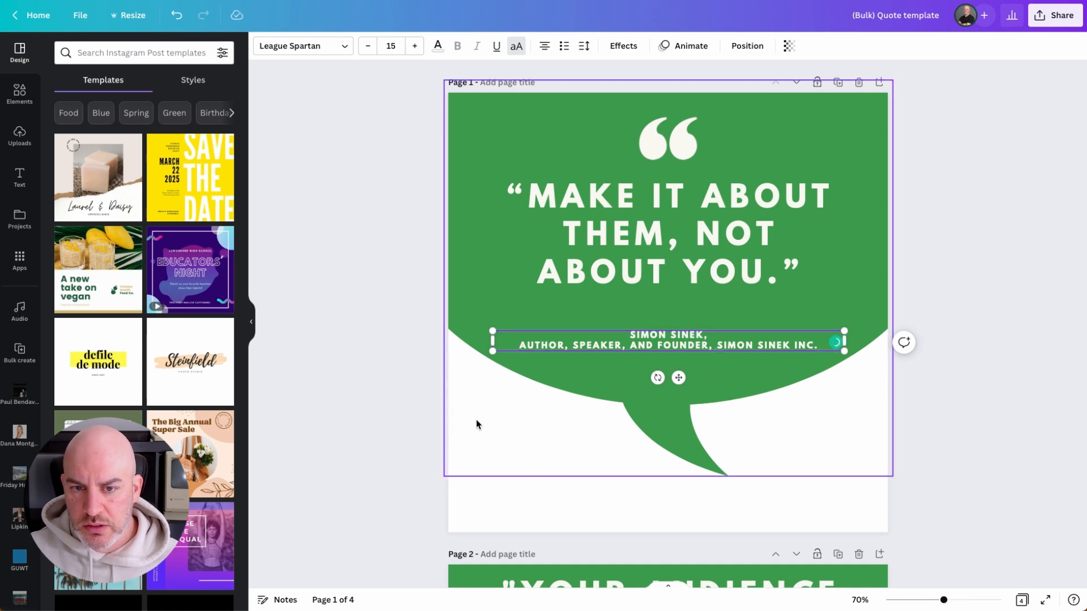
Step: Remove the comma after the name in page 1's attribution and set the name line to size 22
click(703, 334)
click(708, 336)
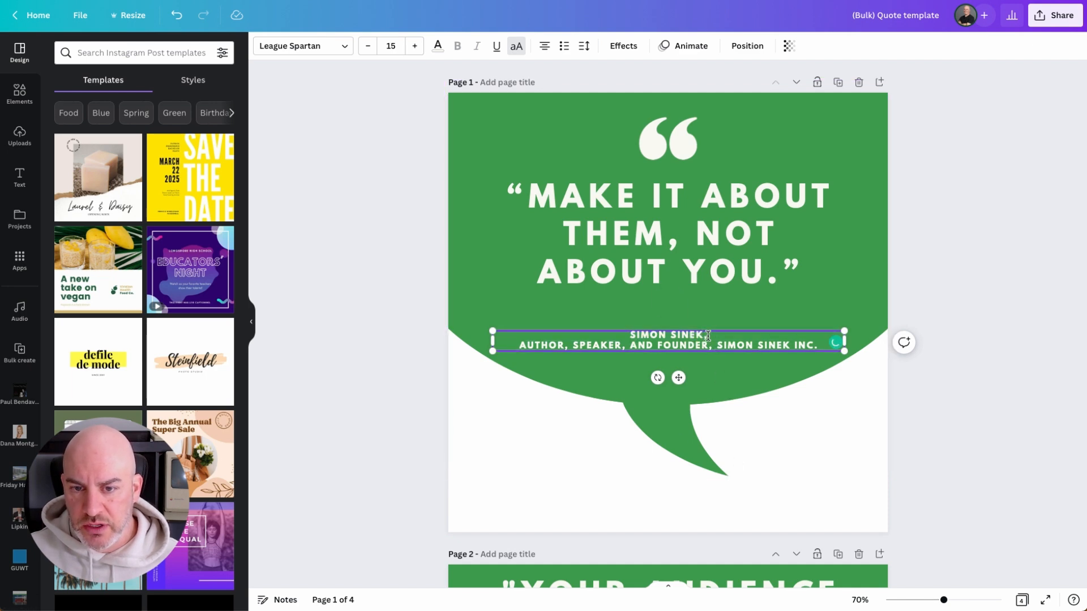
drag(708, 336, 630, 335)
click(391, 45)
click(396, 46)
key(Return)
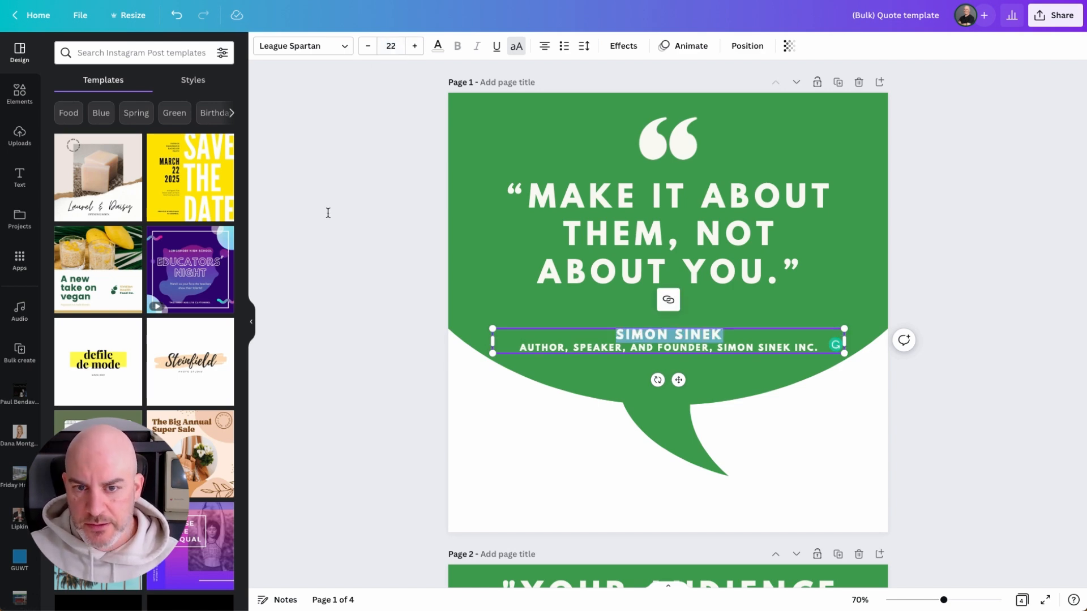
click(335, 317)
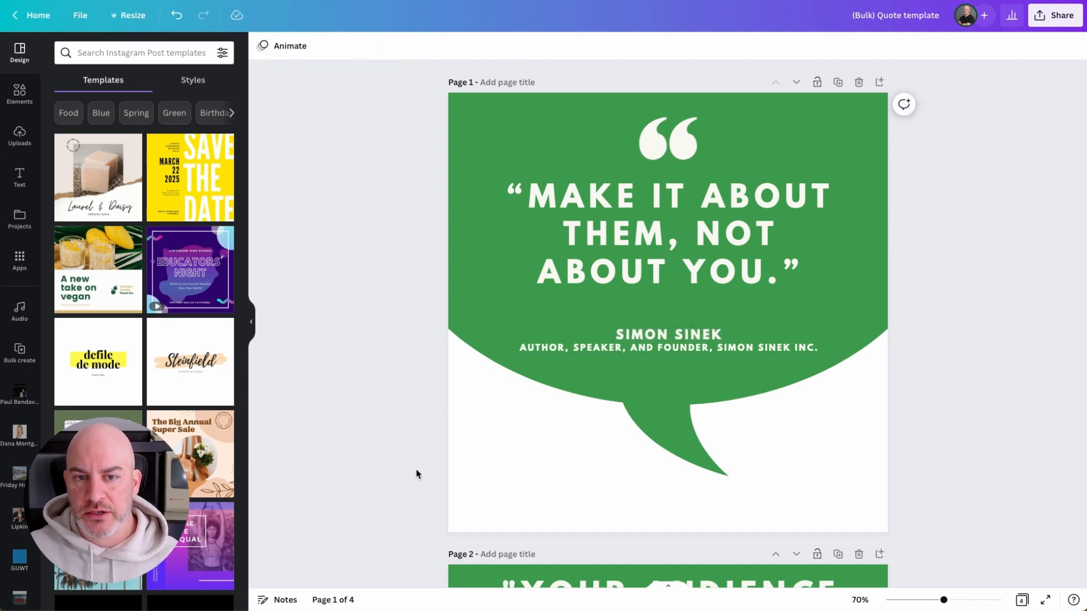
Step: Reduce the font size of the long quote on page 2 to 40.3
scroll(413, 498, down, 7)
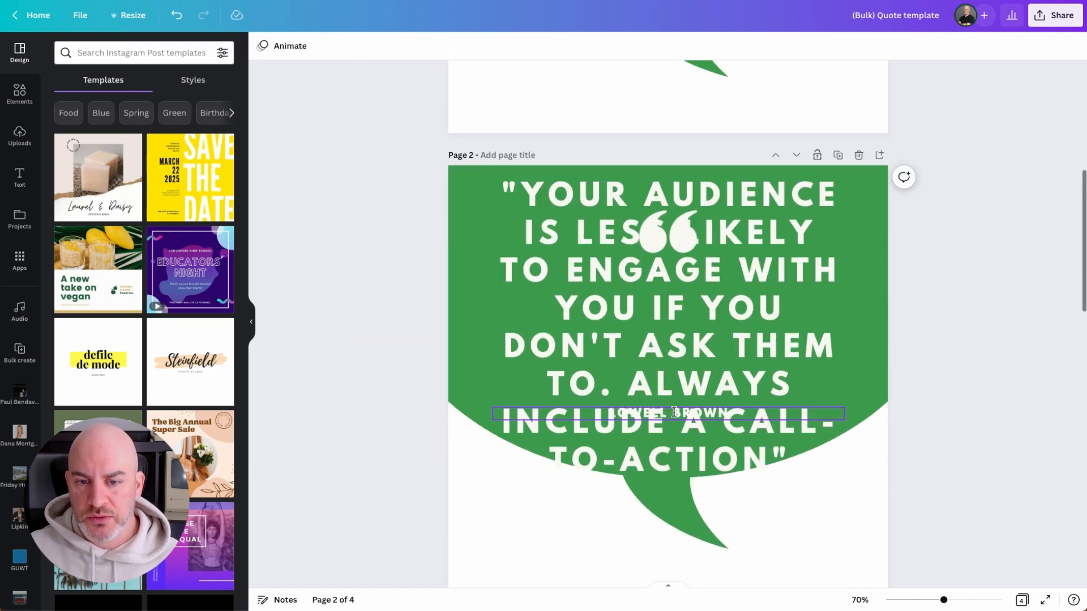
click(584, 344)
click(570, 336)
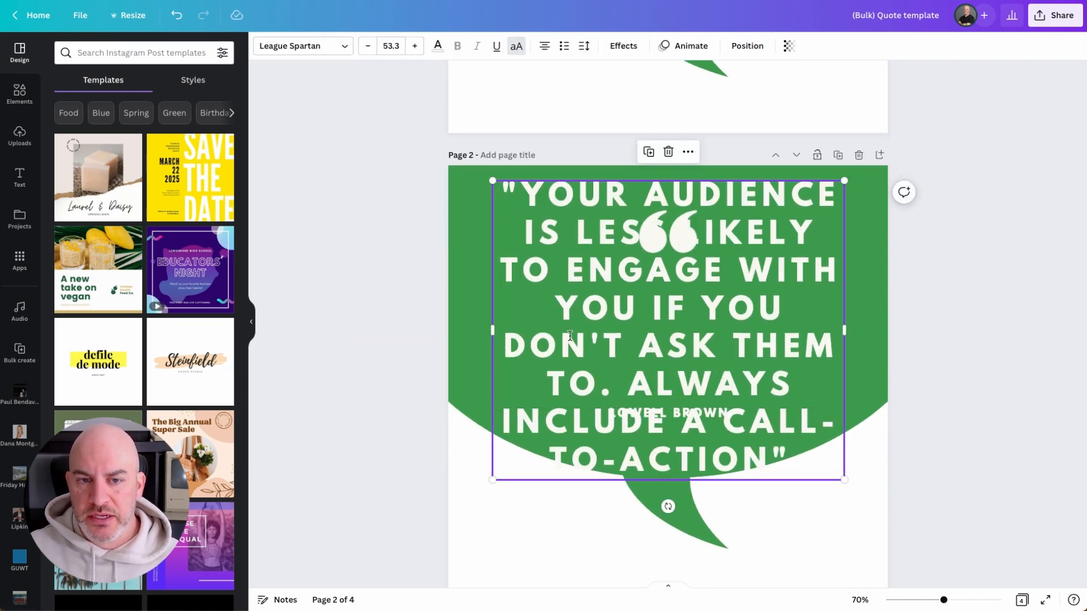
click(369, 47)
click(369, 47)
click(369, 47)
click(369, 47)
click(369, 47)
click(369, 47)
click(369, 47)
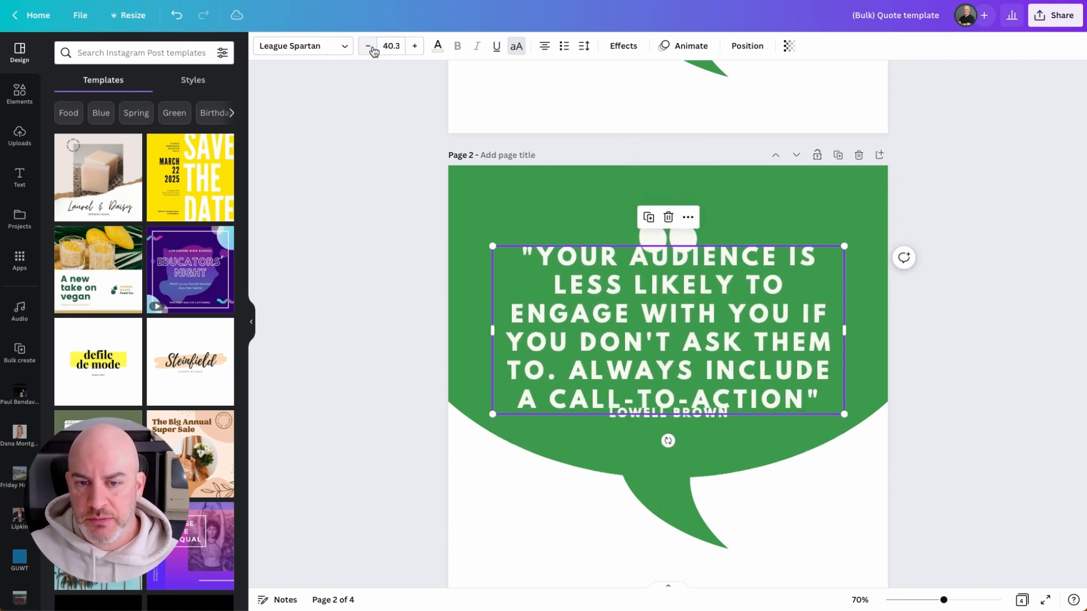
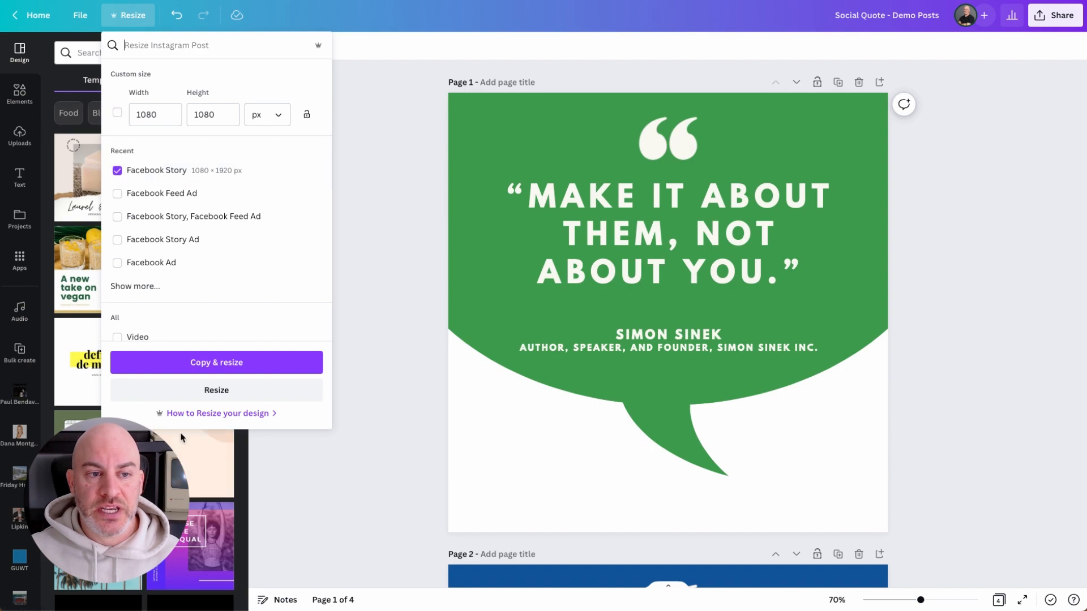
Step: Create a resized Facebook Story copy of the design, 1080 × 1920 px, and continue editing it
click(215, 367)
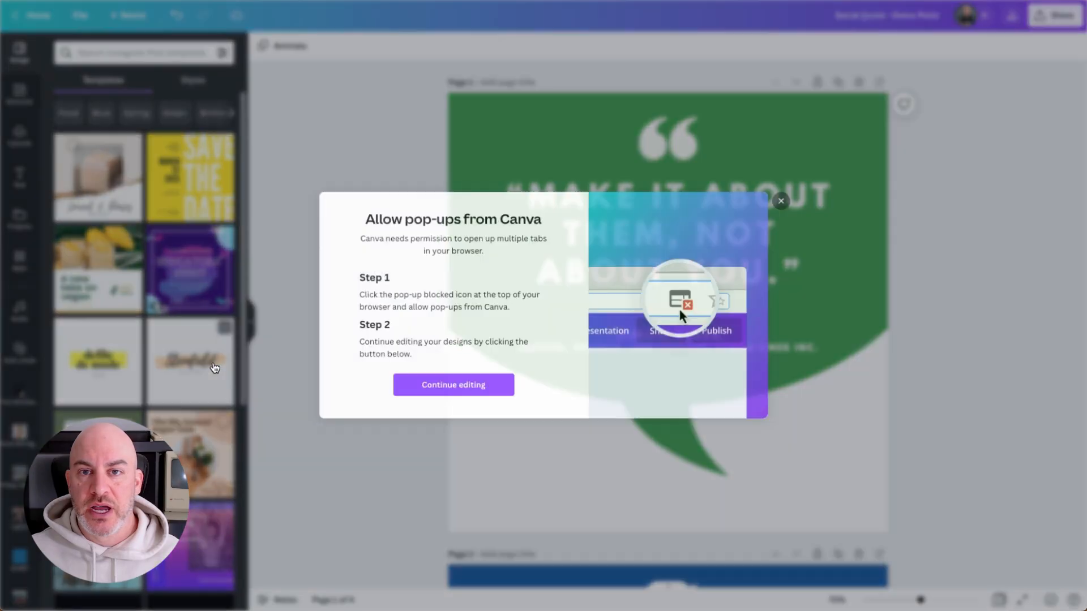
click(456, 385)
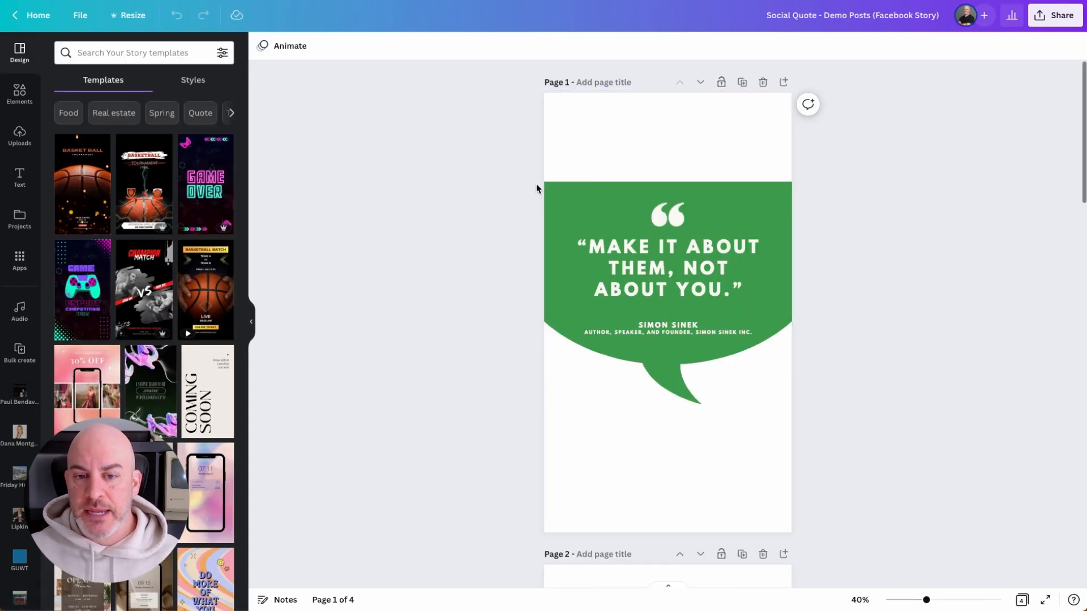
Step: Move the speech bubble, quotation mark and both texts on page 1 up together toward the top of the story
drag(506, 146, 861, 461)
drag(720, 219, 723, 148)
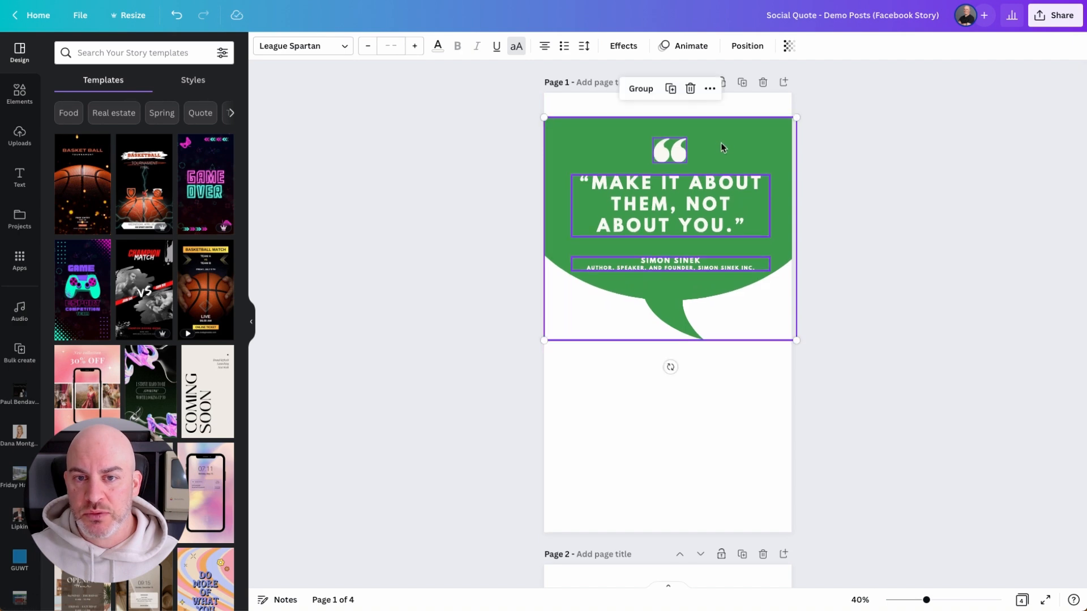
click(511, 162)
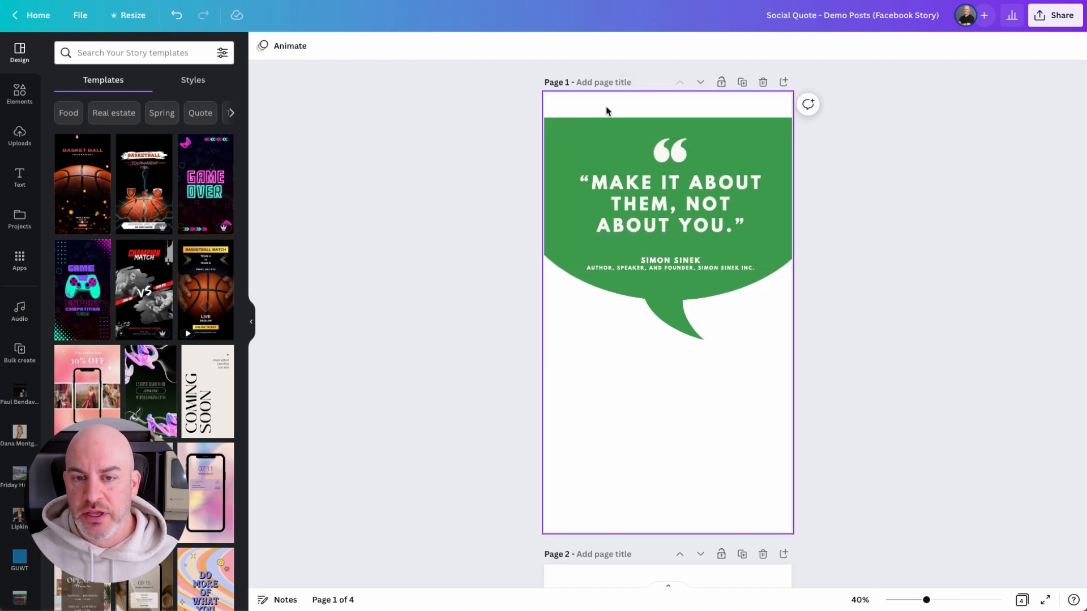
Step: Enlarge the speech bubble on story page 1 beyond the page width and recentre it horizontally behind the quote
click(563, 226)
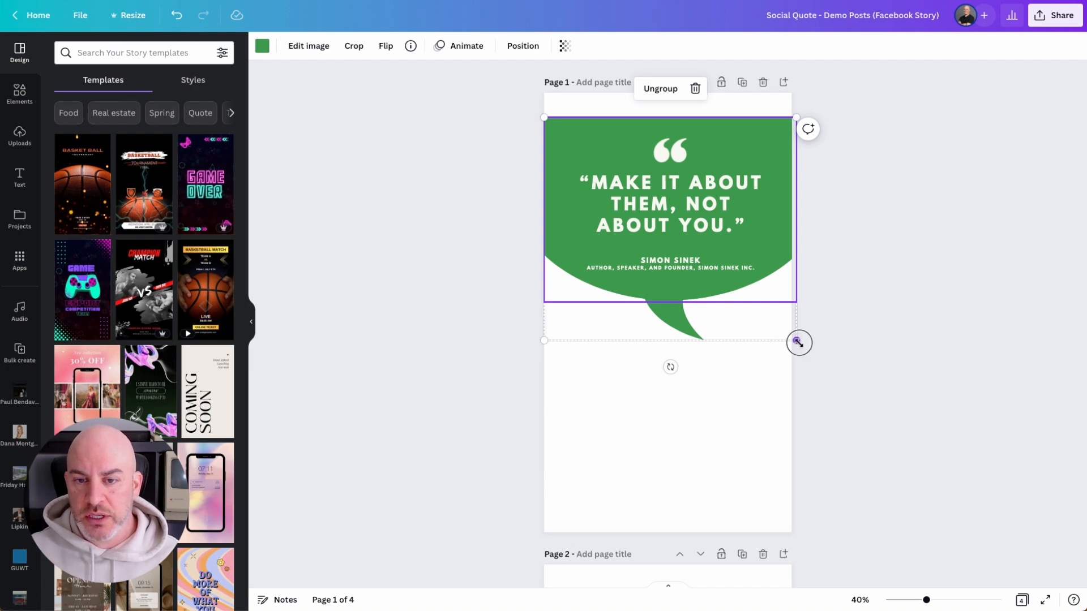
drag(797, 342, 815, 433)
drag(762, 301, 739, 300)
click(847, 447)
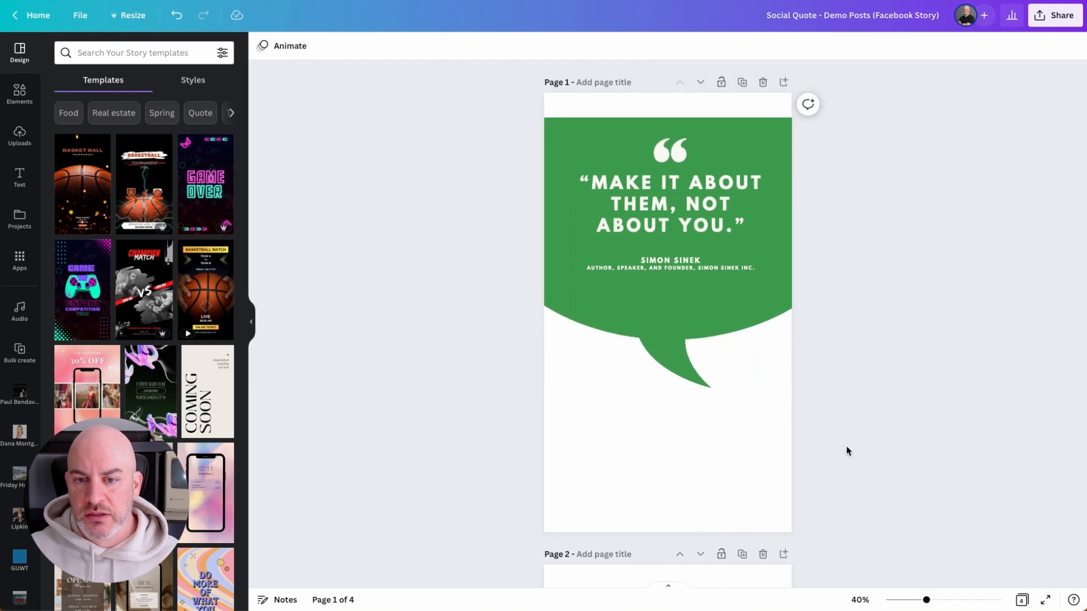
click(579, 311)
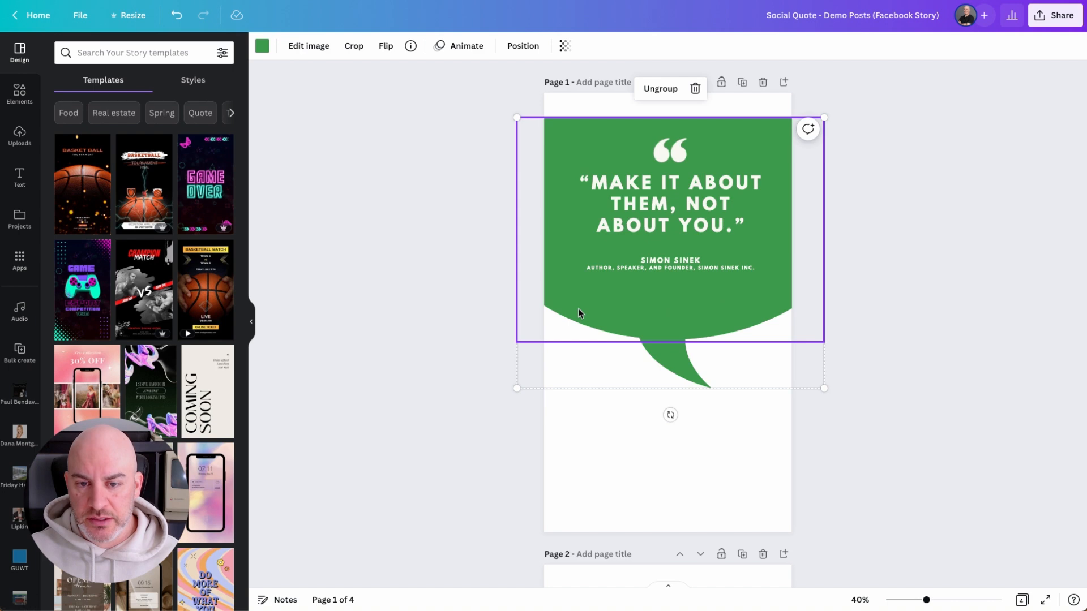
click(500, 182)
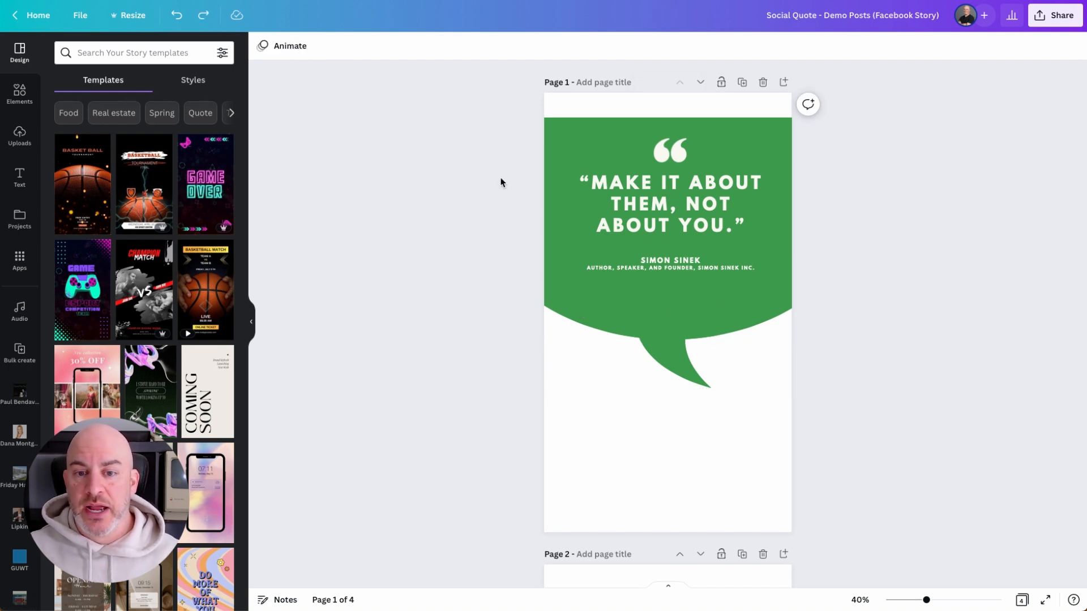
Step: Enlarge the attribution text box to about 1,038 px wide and move it down, centred within the speech bubble's lower part
click(656, 260)
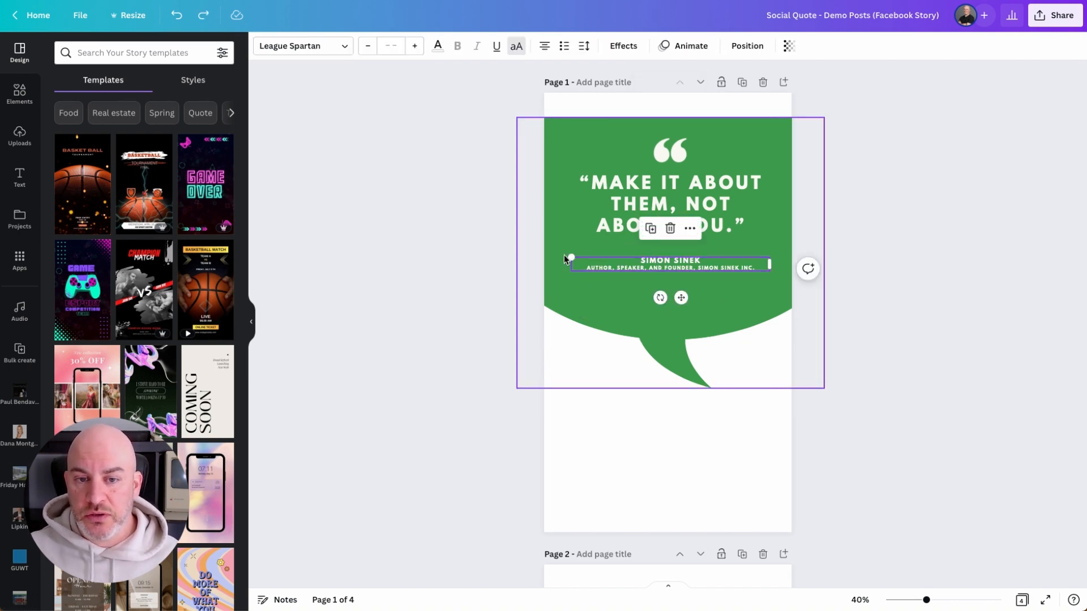
drag(570, 257, 534, 219)
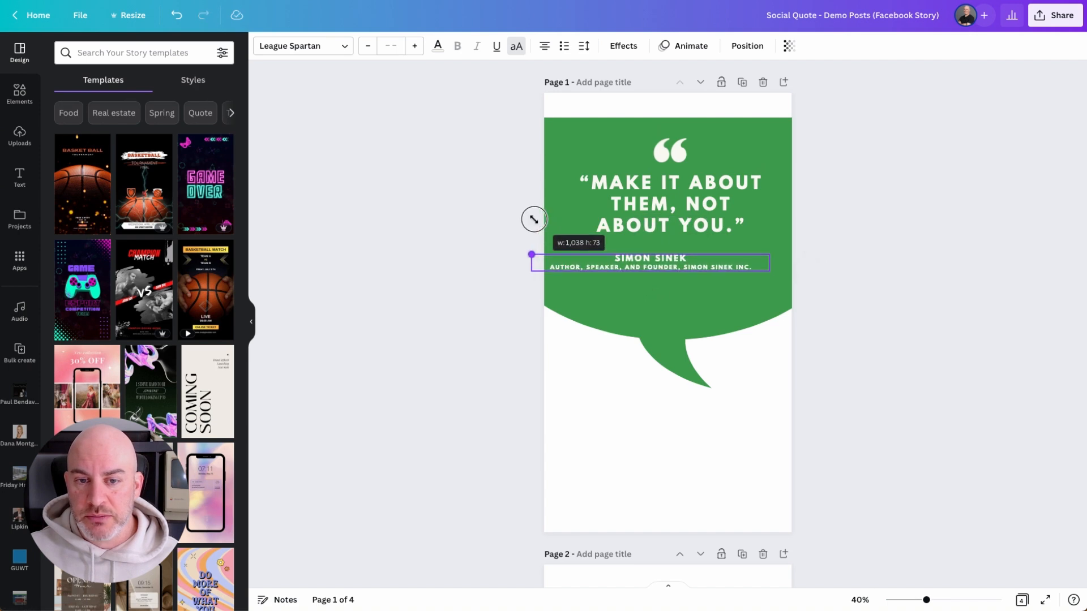
drag(659, 264, 676, 290)
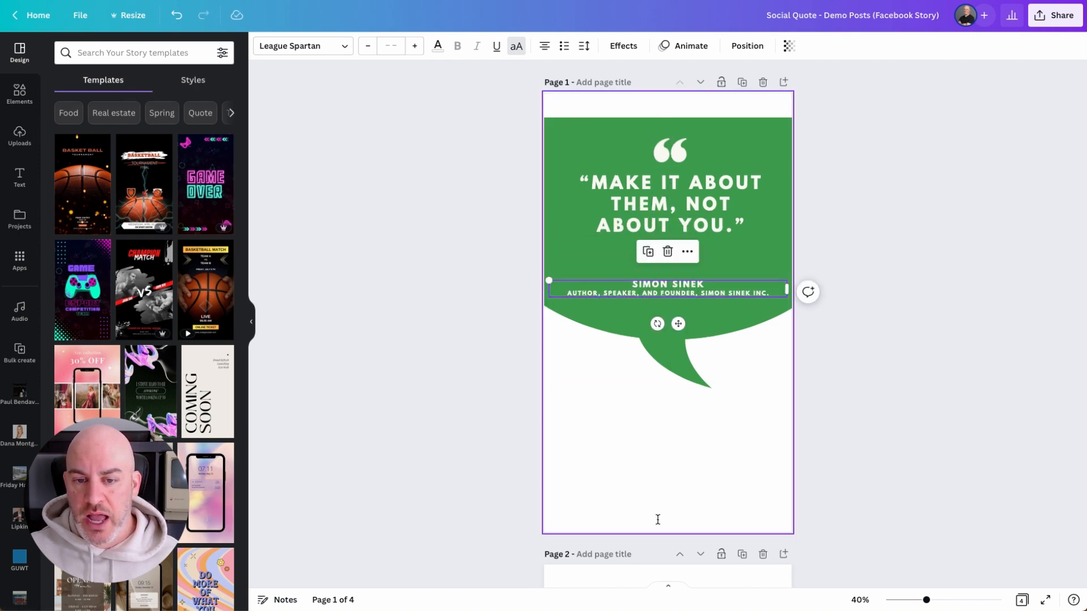
click(487, 453)
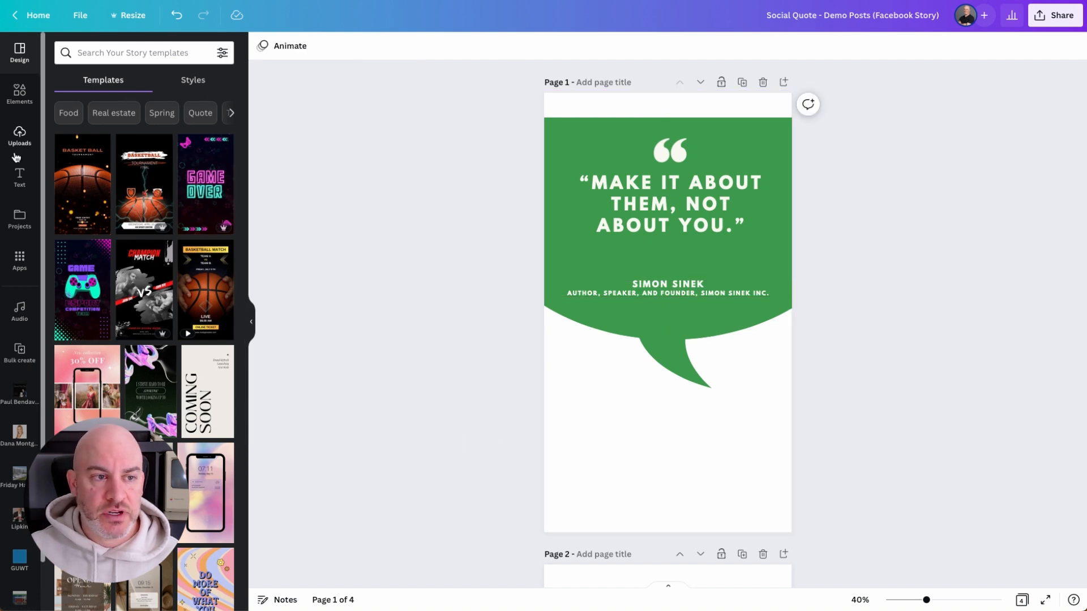
Step: Add the pink neon GLOW font combination below the speech bubble and replace its text with "DO YOU AGREE?"
click(20, 177)
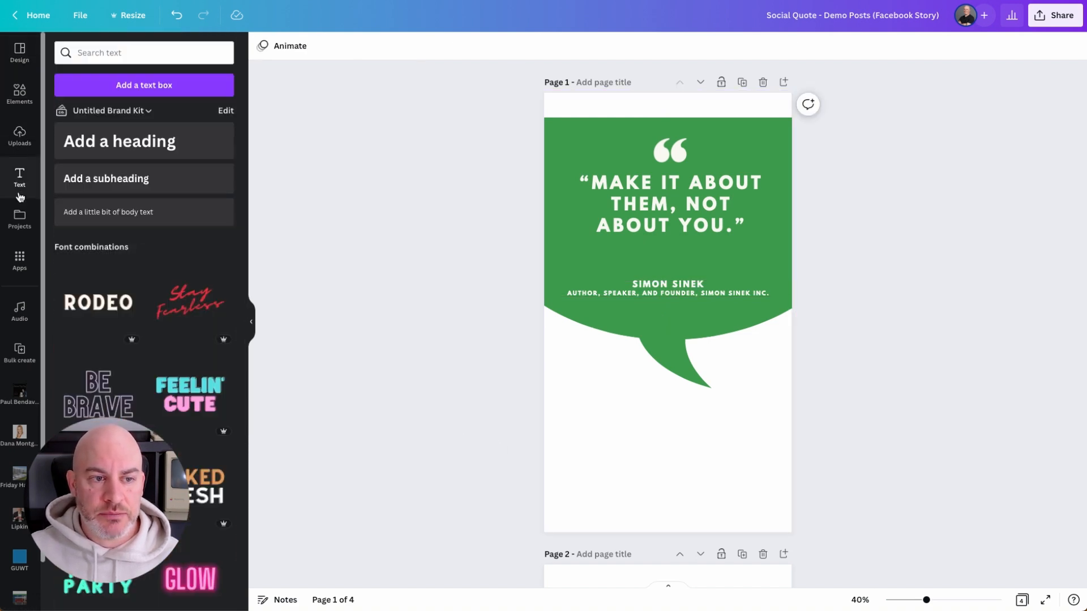
scroll(151, 397, down, 10)
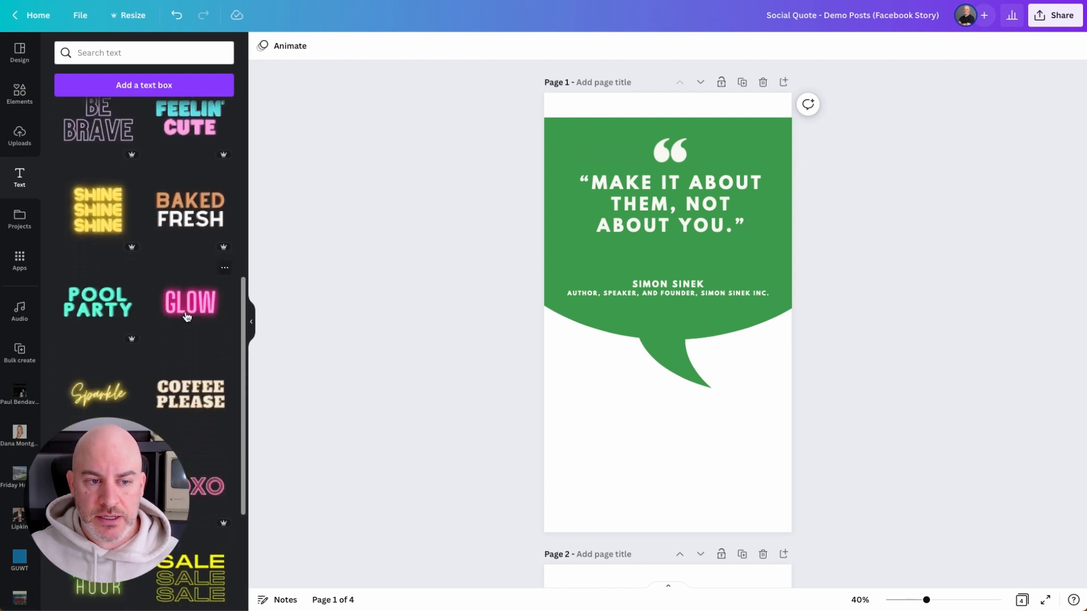
click(187, 315)
drag(642, 331, 634, 465)
double_click(637, 468)
text(DO YOU AGREE ?)
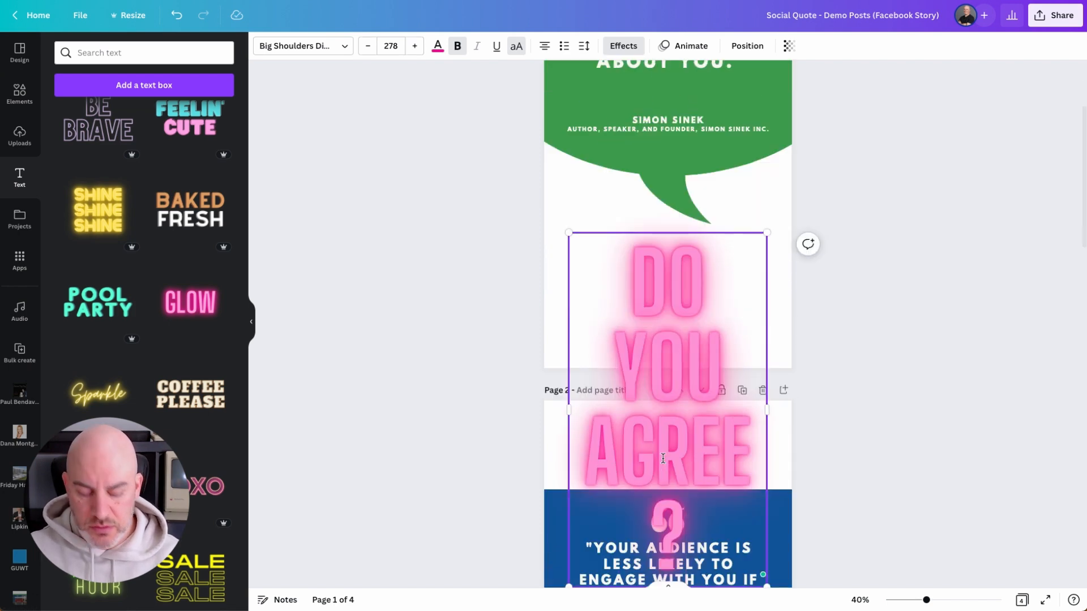
Step: Shrink all of the "DO YOU AGREE?" text to size 50 and raise it to size 100
key(ctrl+a)
click(385, 45)
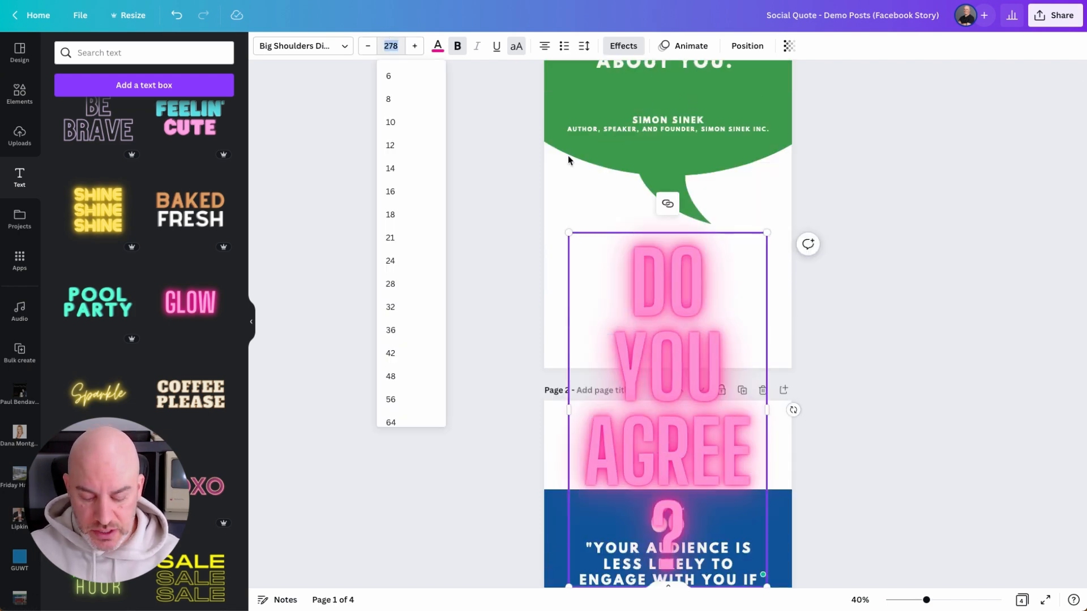
text(50)
key(Return)
click(393, 44)
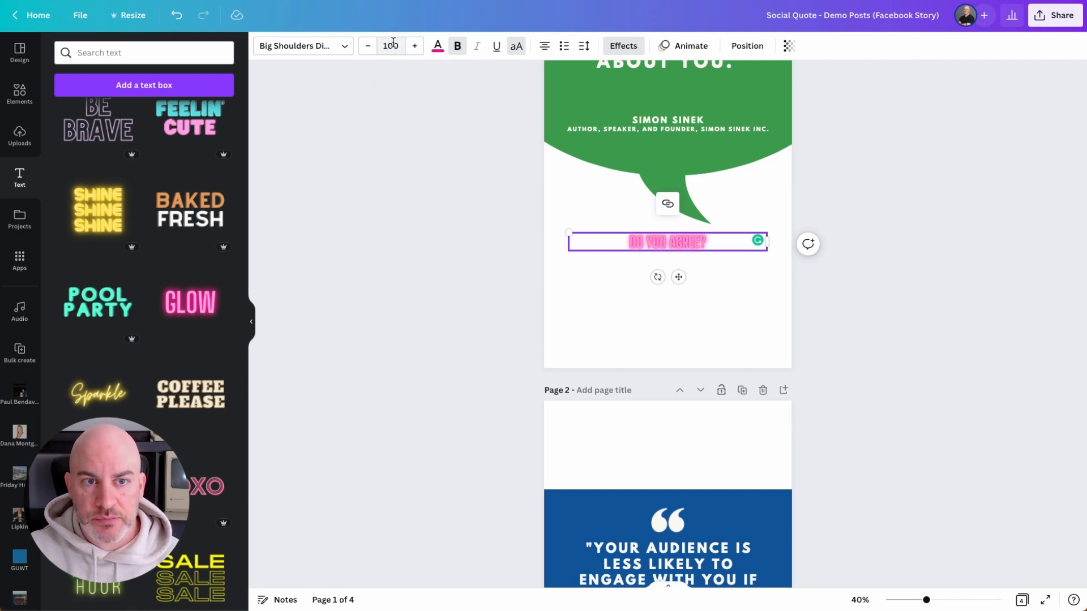
text(100)
key(Return)
Step: Move the "DO YOU AGREE?" text down into the white space below the speech bubble's tail, keeping it horizontally centred
drag(663, 253, 661, 303)
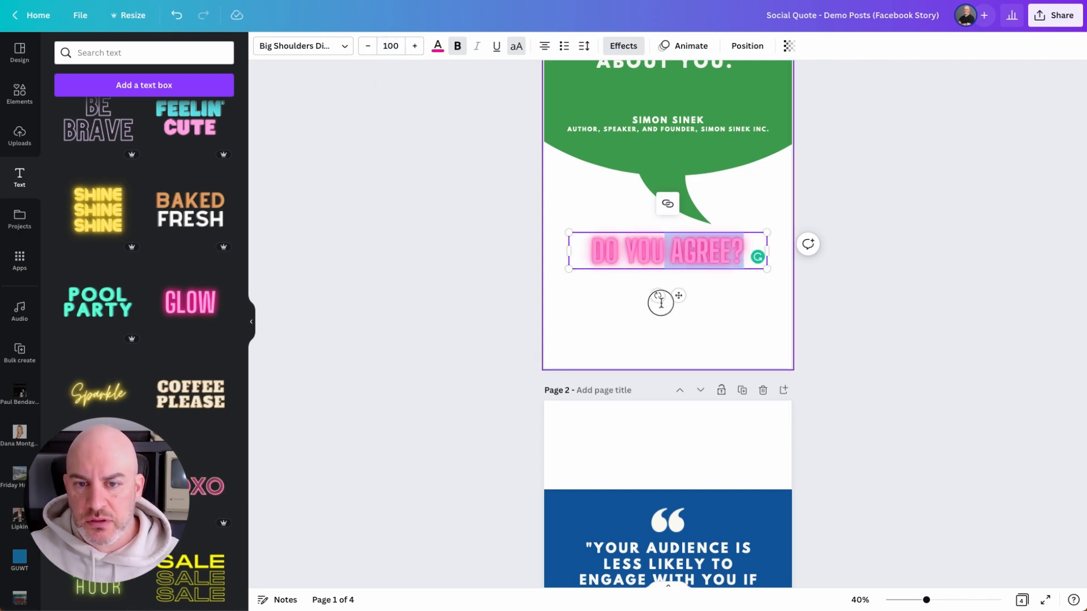
click(505, 279)
click(659, 256)
drag(661, 257, 662, 293)
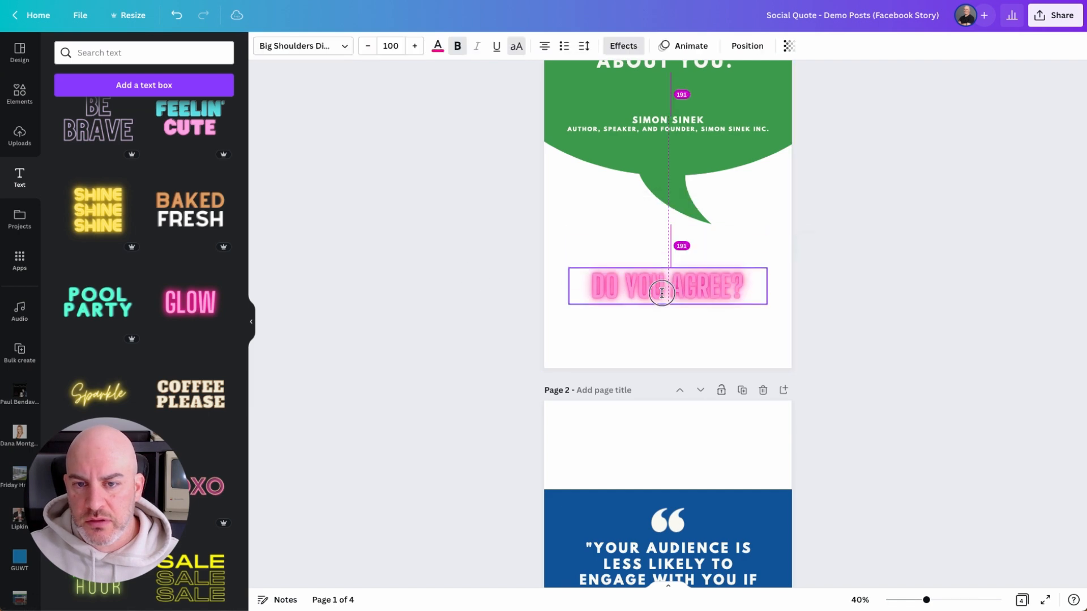
scroll(500, 270, up, 3)
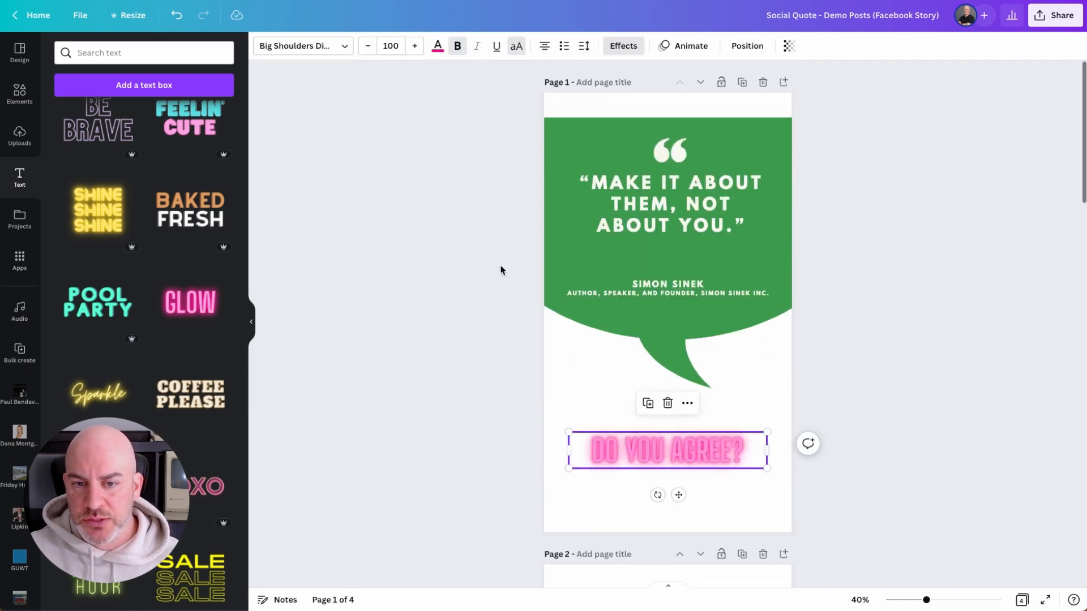
Step: Recolour the "DO YOU AGREE?" text on page 1 with the document's green
click(464, 285)
click(628, 466)
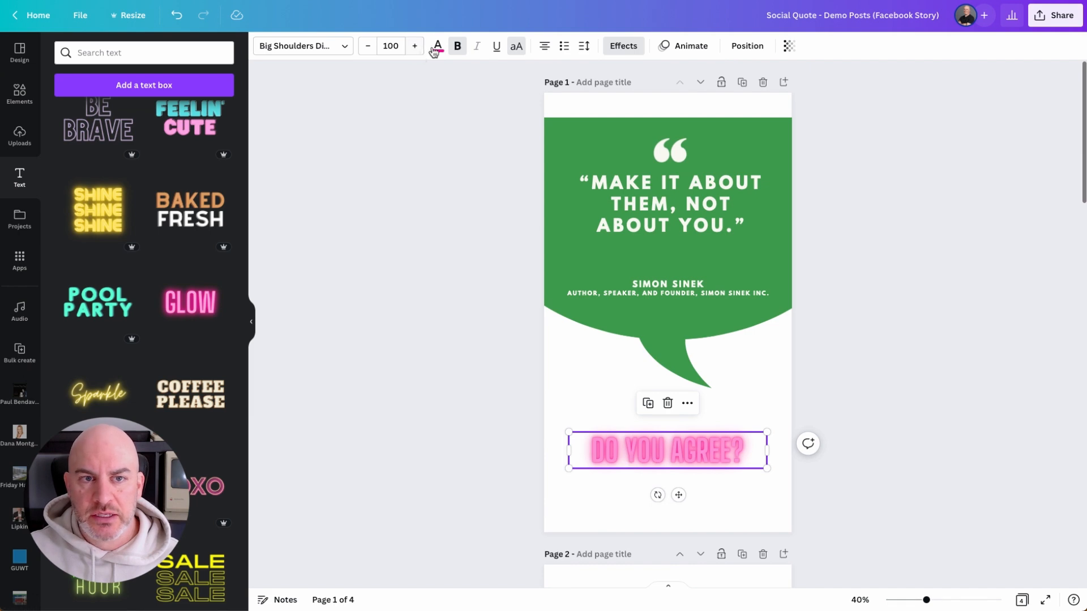
click(438, 46)
click(126, 114)
click(383, 289)
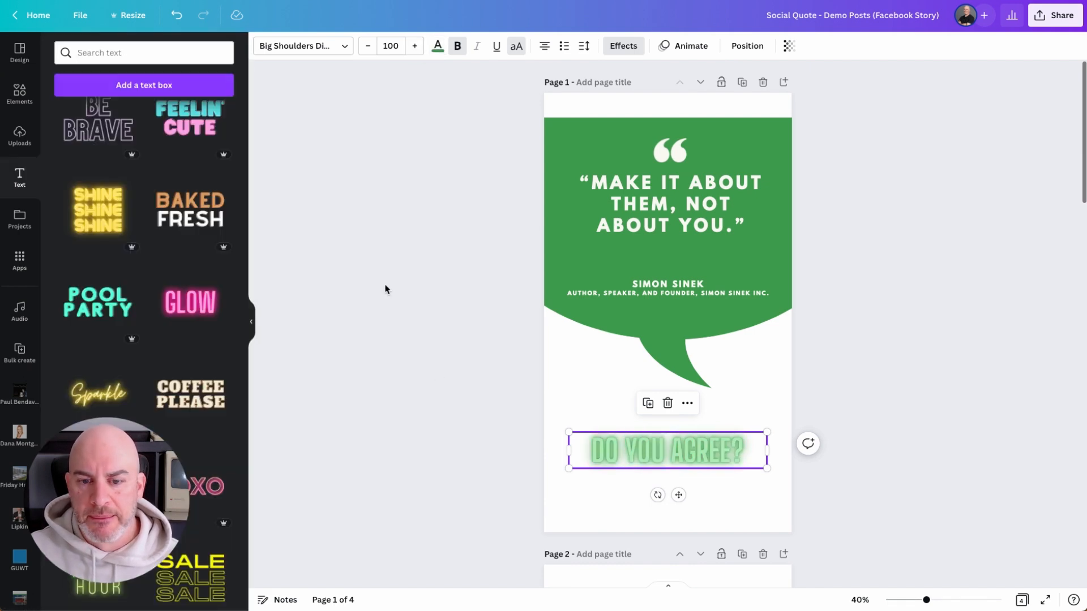
Step: Tilt the "DO YOU AGREE?" text slightly counterclockwise, enlarge it to about size 134, and recentre it below the speech bubble
click(655, 455)
drag(659, 496, 664, 502)
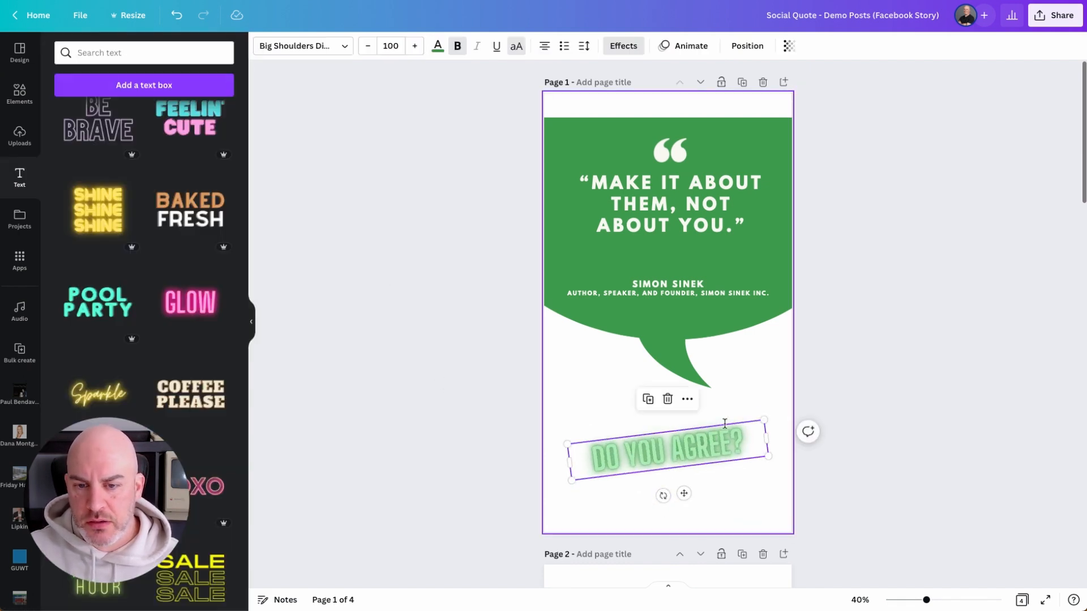
drag(765, 421, 815, 401)
click(923, 314)
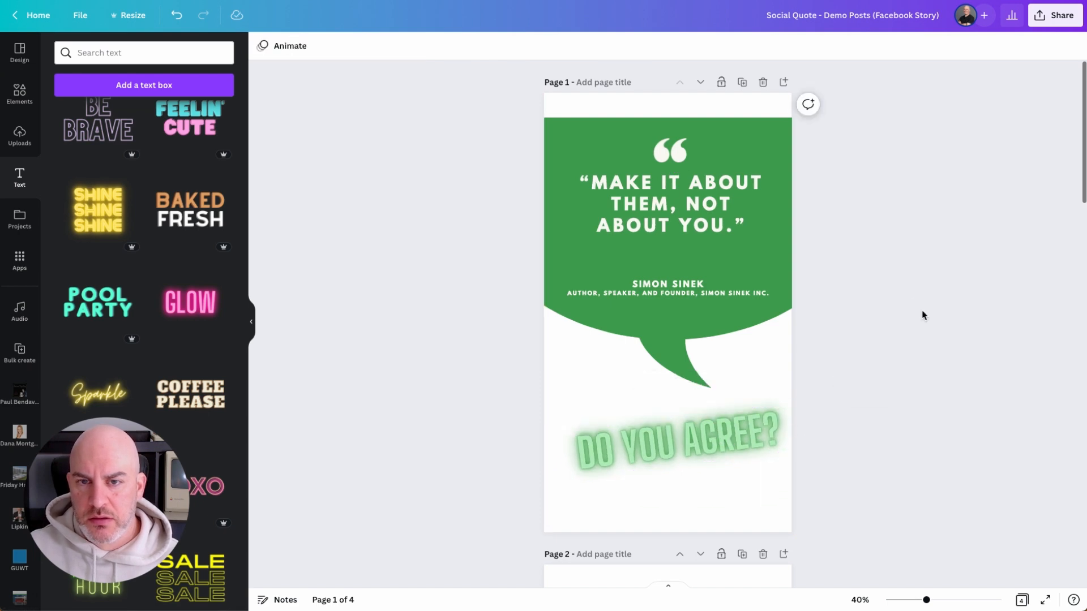
scroll(880, 432, down, 1)
drag(682, 396, 672, 400)
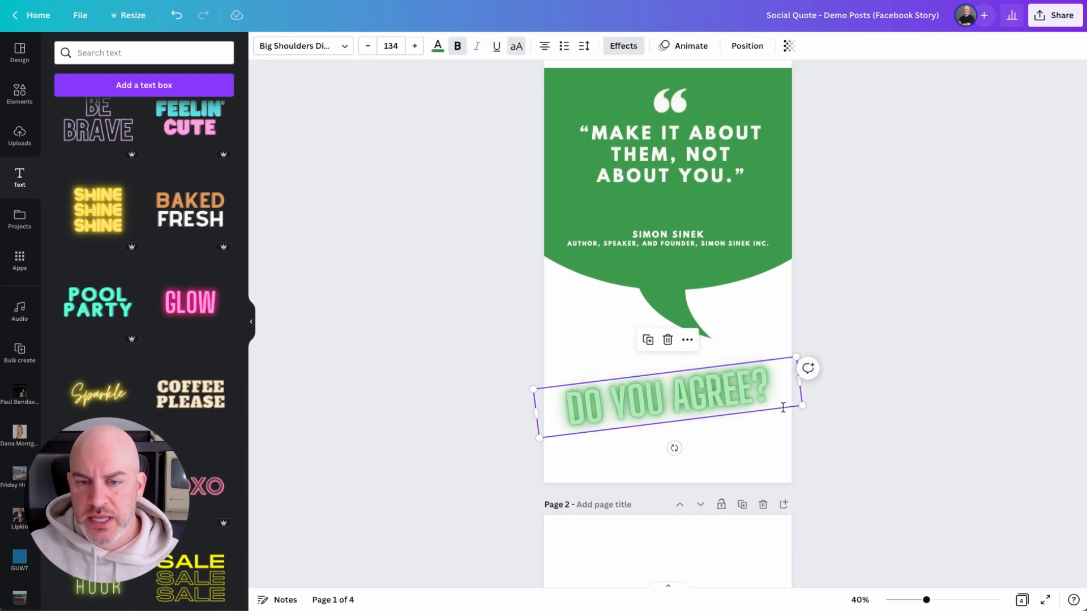
click(899, 435)
scroll(899, 435, down, 1)
scroll(898, 428, up, 2)
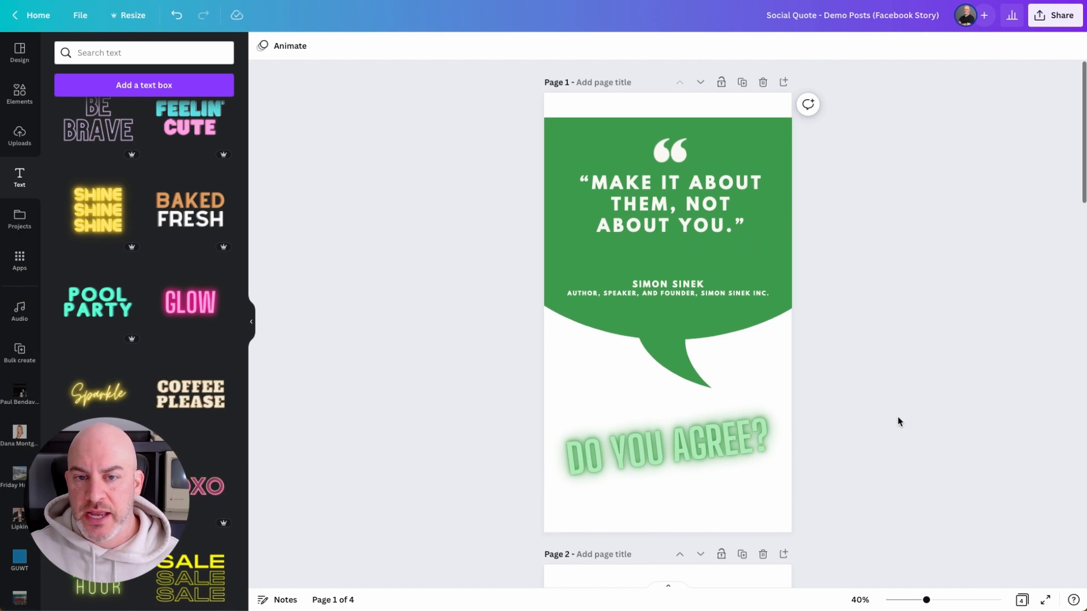
Step: Copy the tilted "DO YOU AGREE?" text from page 1 and paste it below the blue speech bubble on page 2
scroll(899, 421, down, 7)
scroll(898, 420, down, 3)
scroll(769, 270, up, 4)
click(679, 141)
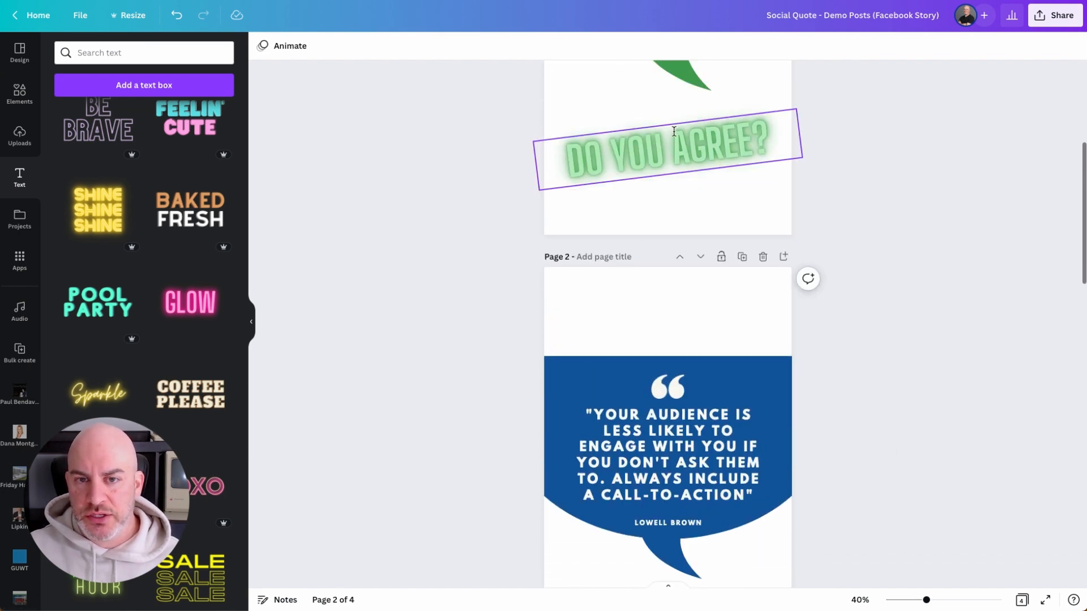
scroll(687, 246, down, 5)
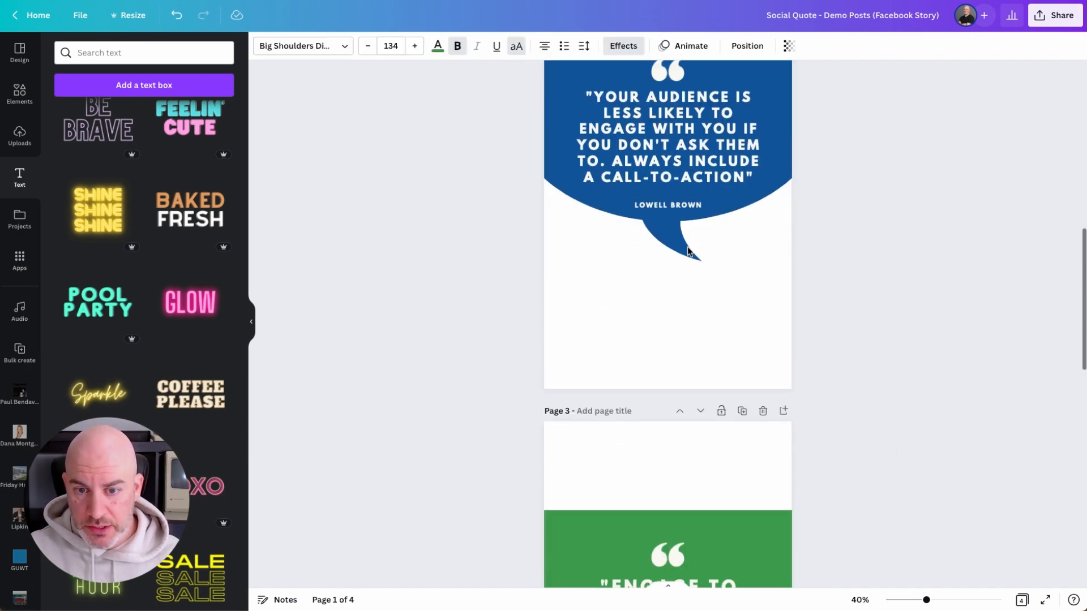
key(ctrl+v)
Step: Try to change the pasted "DO YOU AGREE?" text on page 2 to the document's blue
click(680, 310)
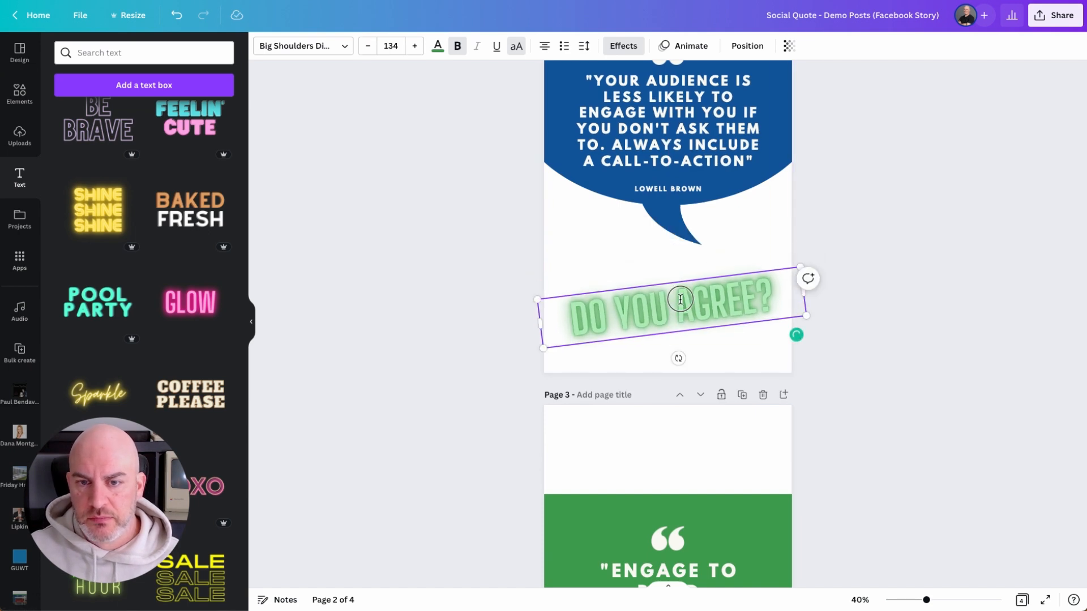
click(441, 47)
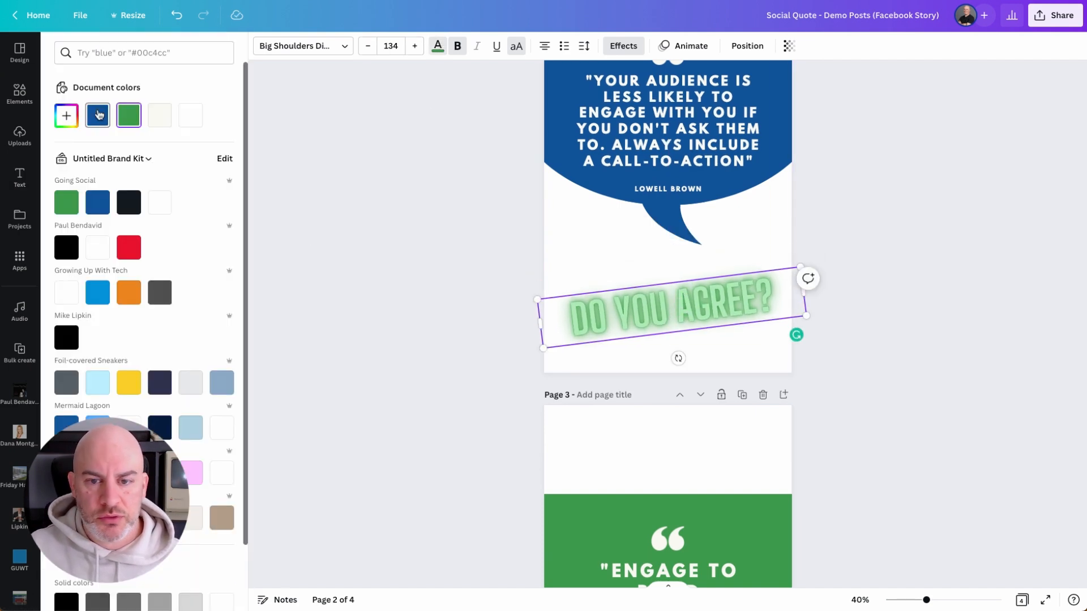
click(66, 115)
click(628, 321)
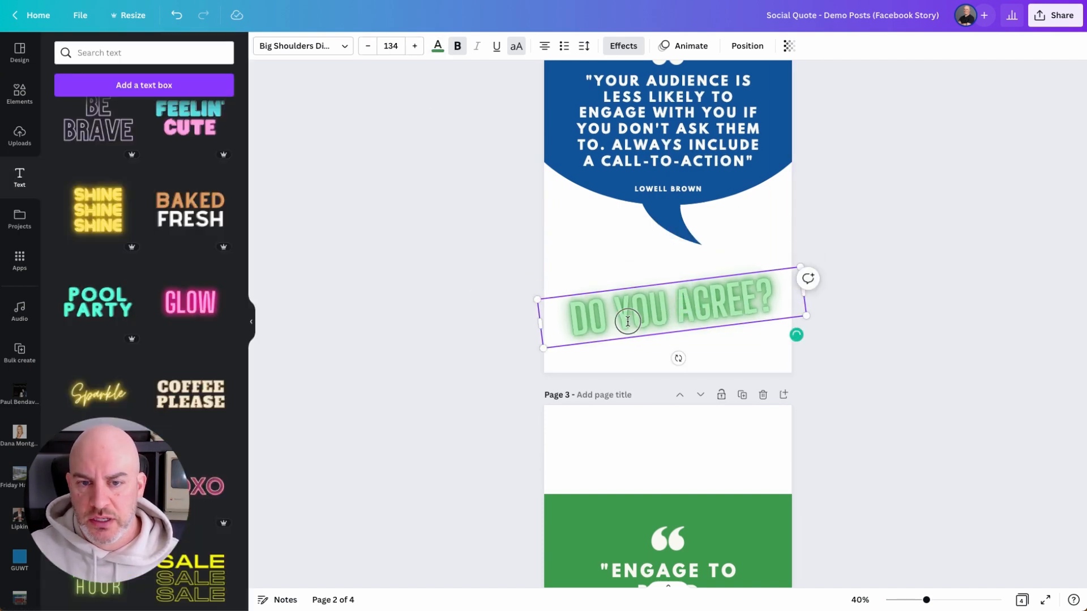
click(435, 47)
click(95, 115)
click(490, 375)
Step: Select the whole "DO YOU AGREE?" text box on page 2 and apply the document's blue to it
click(693, 306)
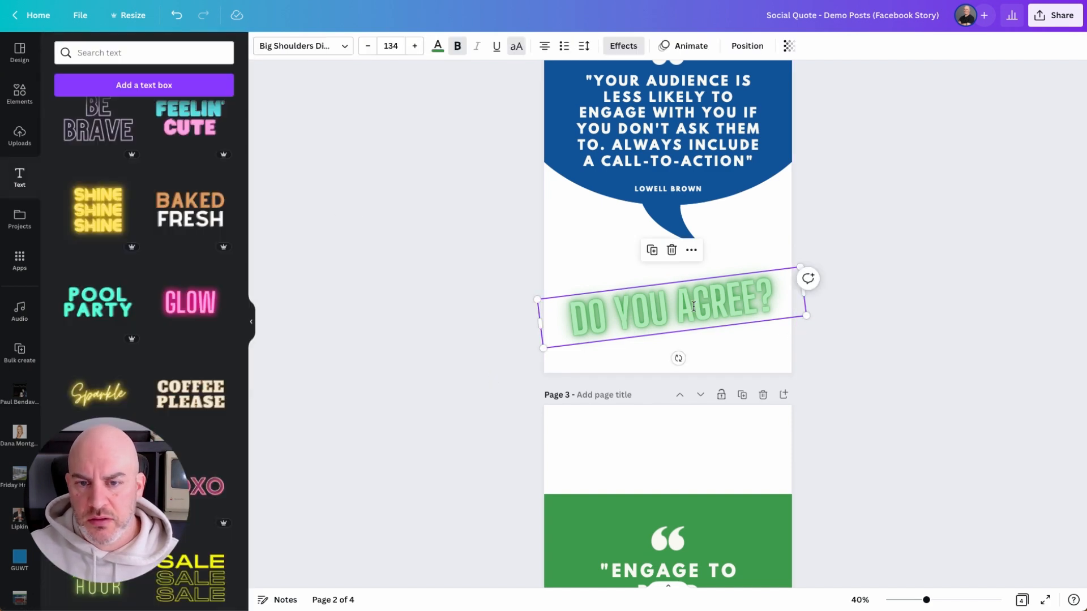
scroll(529, 267, up, 2)
click(438, 47)
click(96, 115)
click(356, 285)
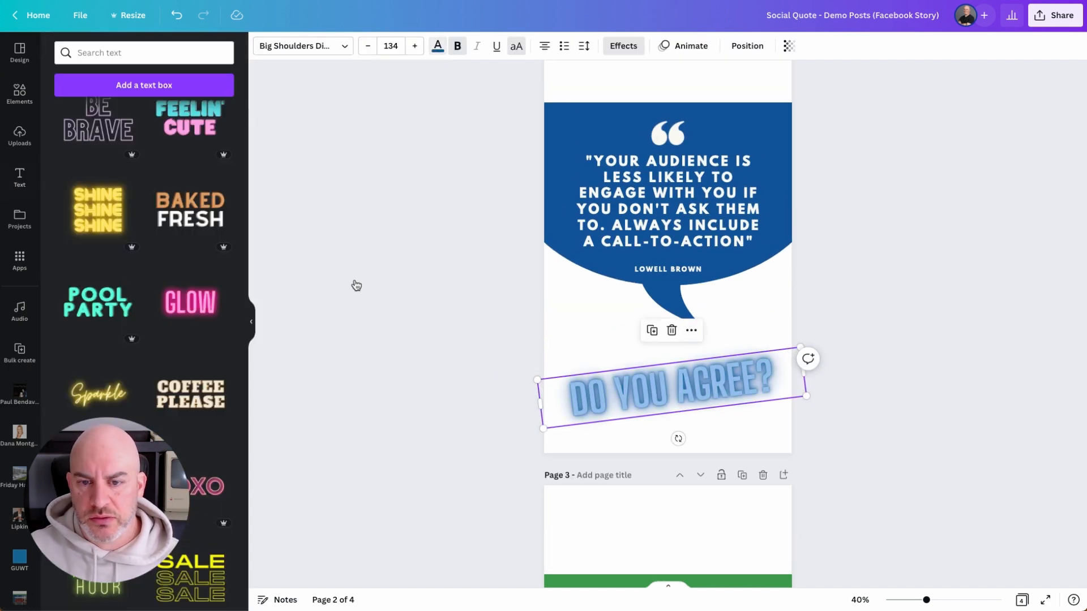
Step: Enlarge the blue speech bubble on page 2 upwards and reposition it so that it spans the page's full width
scroll(425, 279, up, 2)
click(584, 244)
drag(541, 224, 531, 177)
drag(584, 235, 603, 227)
click(505, 217)
Step: Move the quotation mark and quote text up together in page 2's bubble, and raise and enlarge the attribution below them
click(665, 257)
shift+click(657, 308)
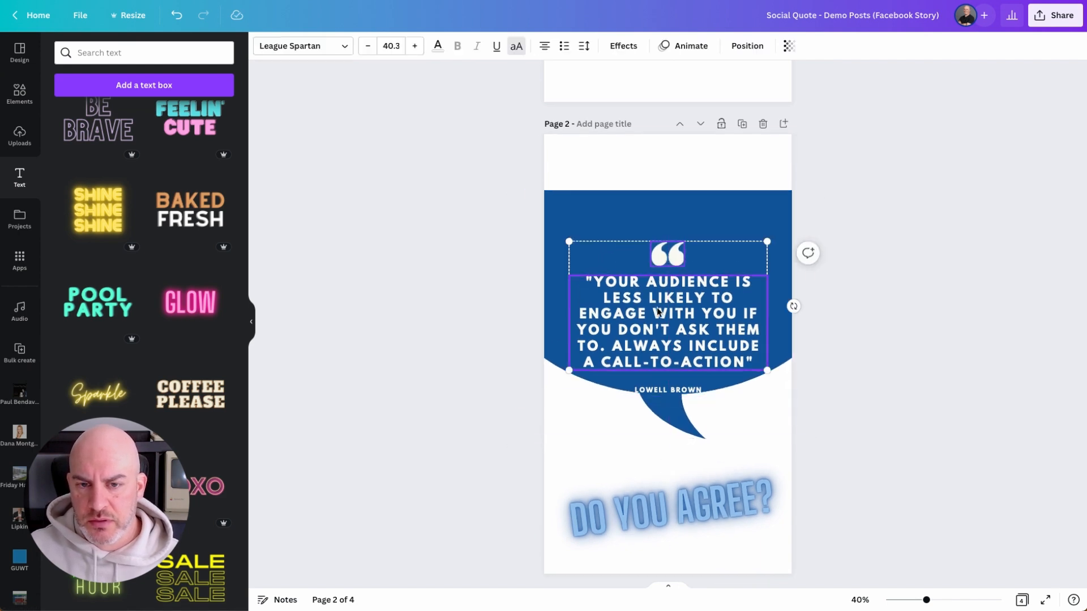
drag(657, 307, 657, 279)
drag(667, 391, 668, 359)
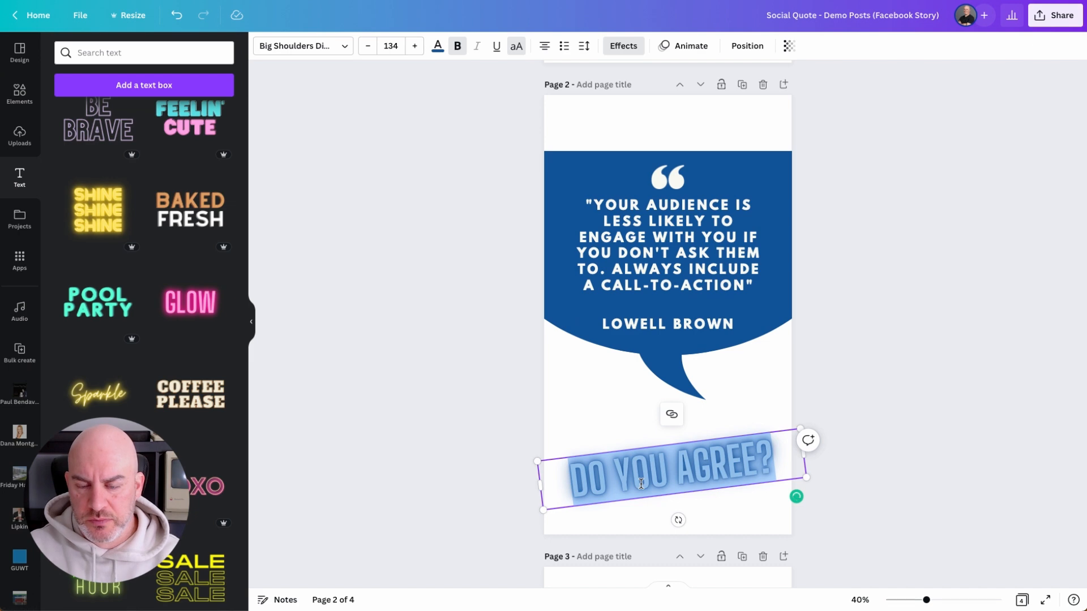
Step: Replace page 2's tilted neon text with "ASK FOR ENGAGEMENT" and reduce all of it to size 120
text(ASK FOR E)
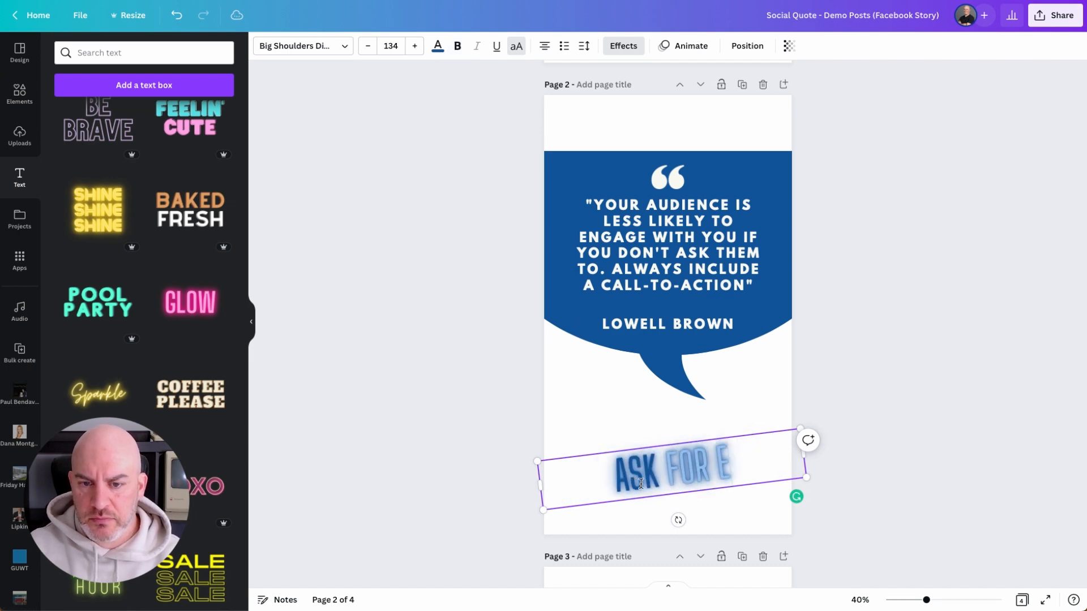
text(NGAGEMENT)
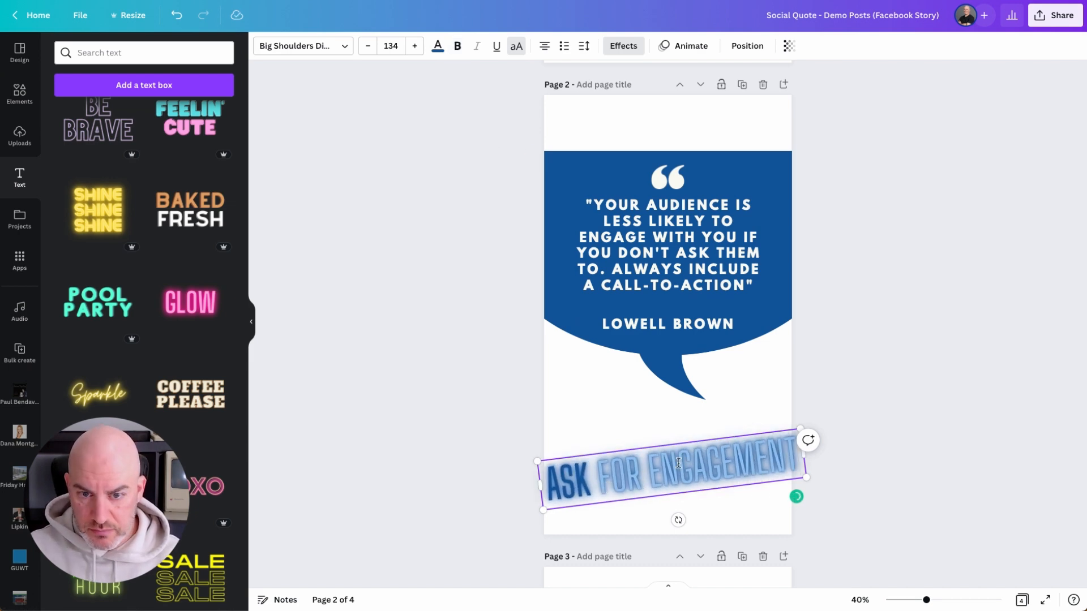
triple_click(675, 475)
click(368, 47)
click(378, 249)
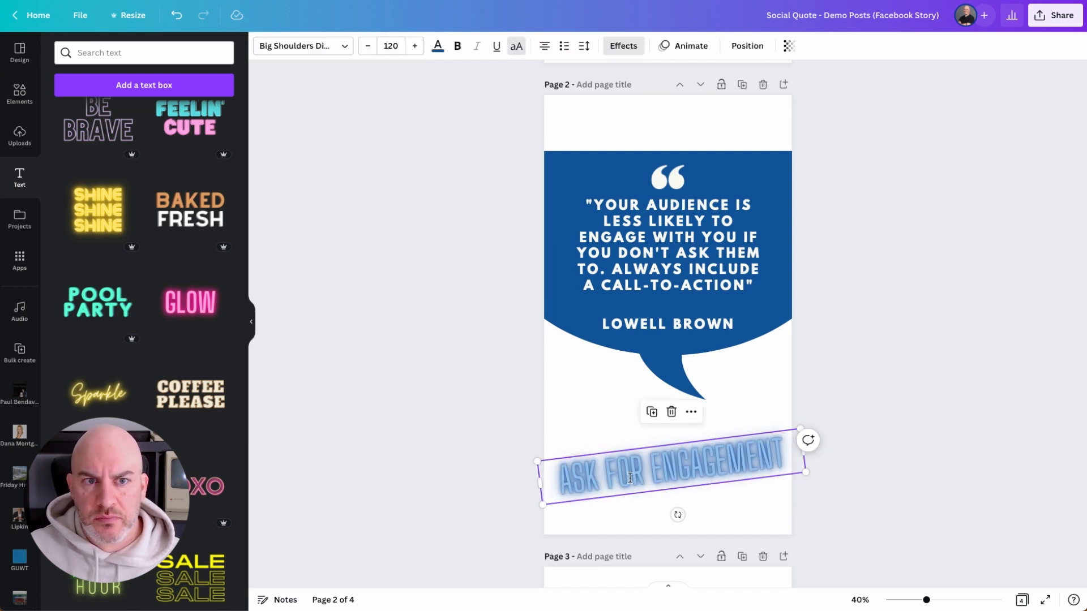
Step: Raise the Neon effect's intensity on the "ASK FOR ENGAGEMENT" text to about 96
click(624, 45)
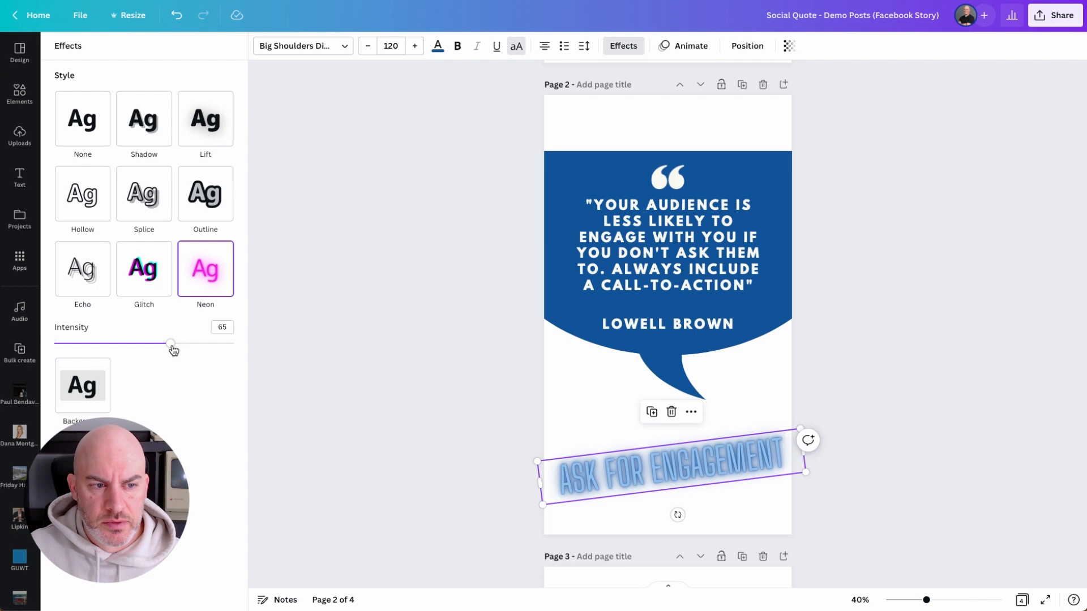
drag(172, 344, 243, 343)
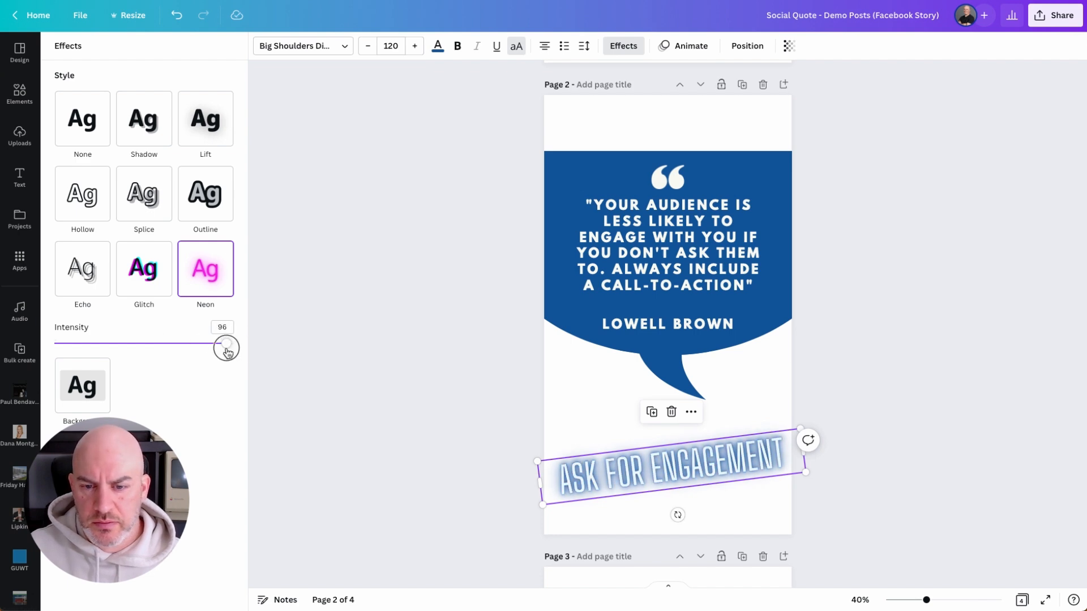
click(485, 310)
Step: Review all four Facebook Story pages and look over the design's sharing and download options
scroll(485, 310, down, 5)
scroll(485, 311, up, 7)
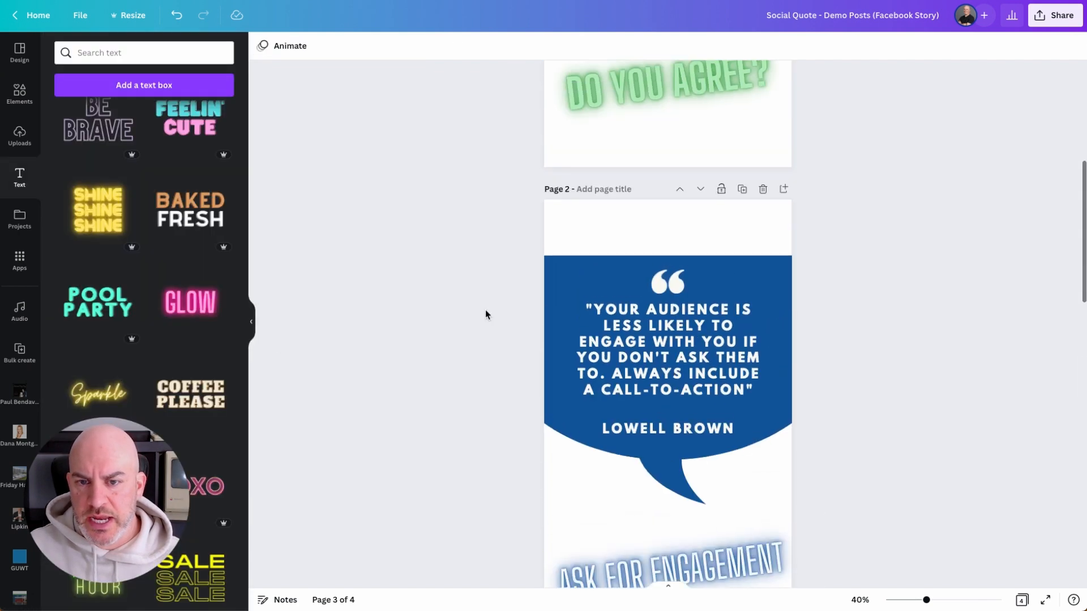
scroll(485, 311, up, 5)
scroll(485, 310, down, 15)
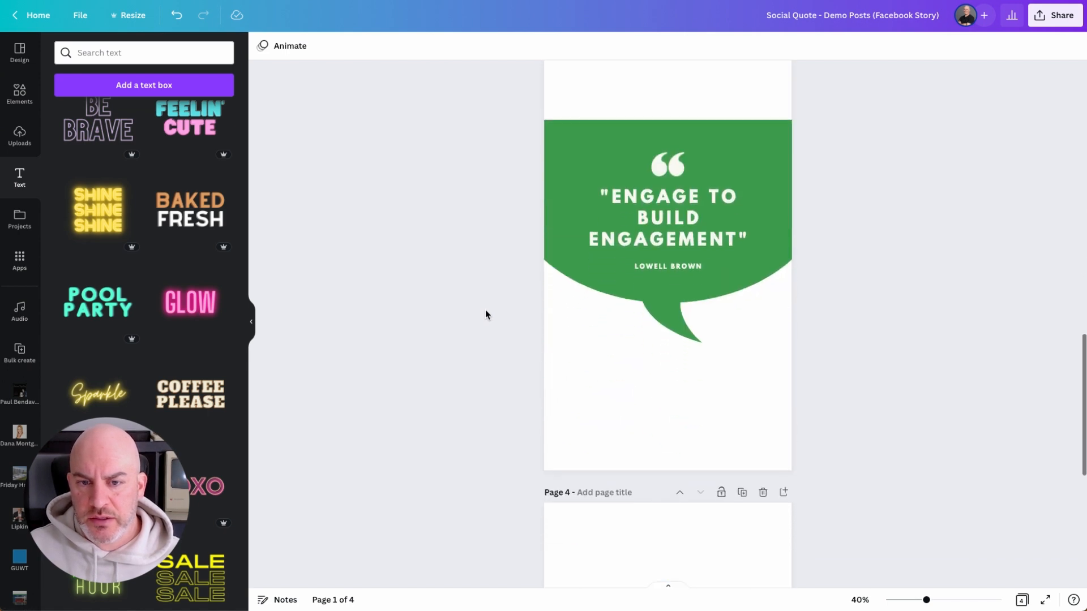
scroll(489, 303, down, 7)
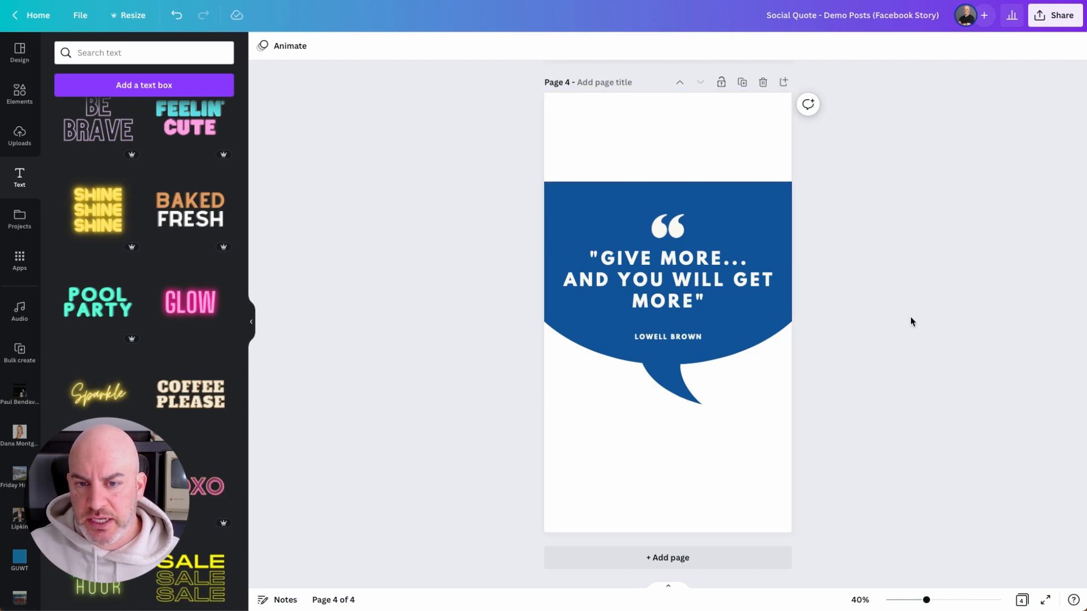
scroll(963, 211, up, 5)
click(1061, 17)
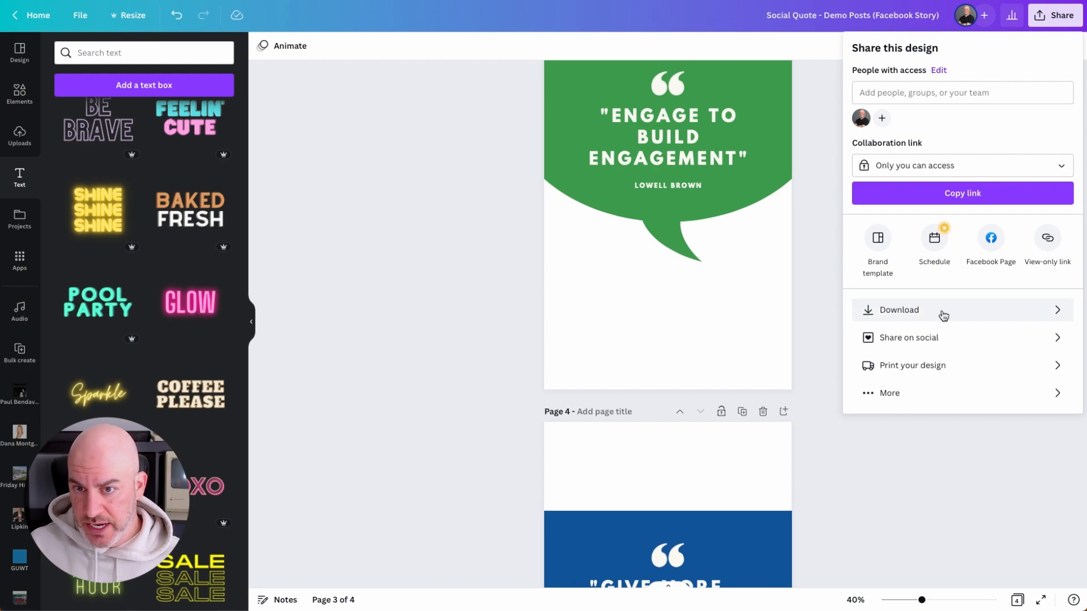
click(831, 153)
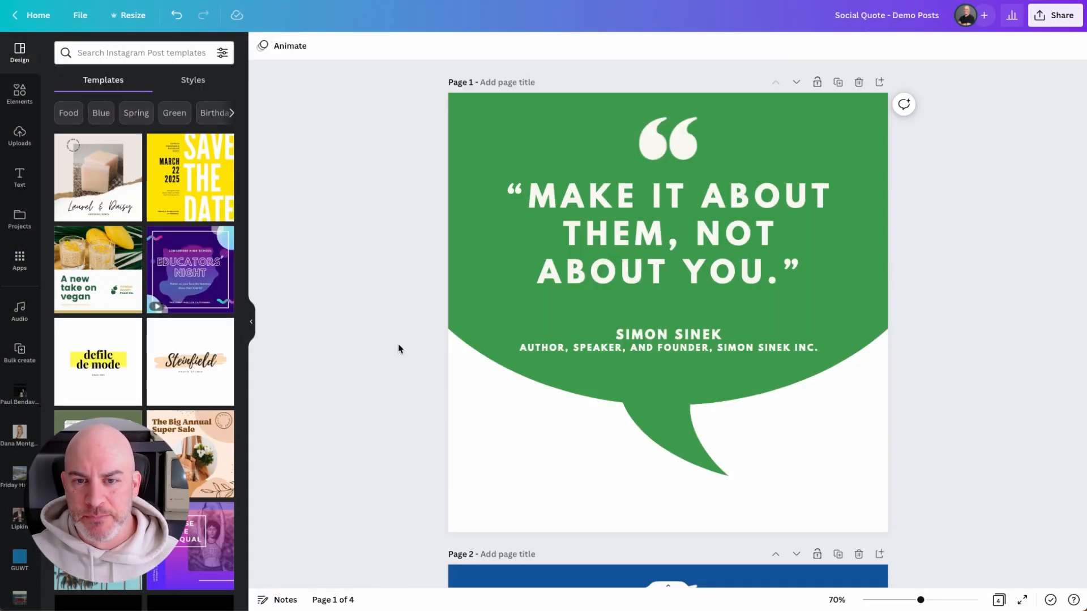
Step: Make a copy of the original square "Social Quote - Demo Posts" design
scroll(398, 344, down, 7)
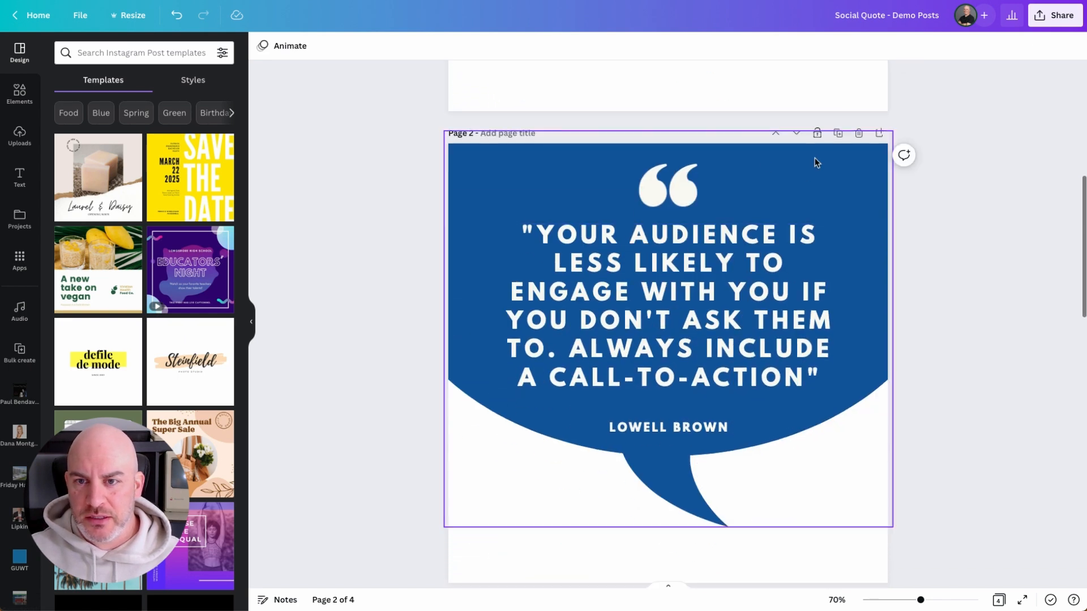
scroll(810, 227, up, 7)
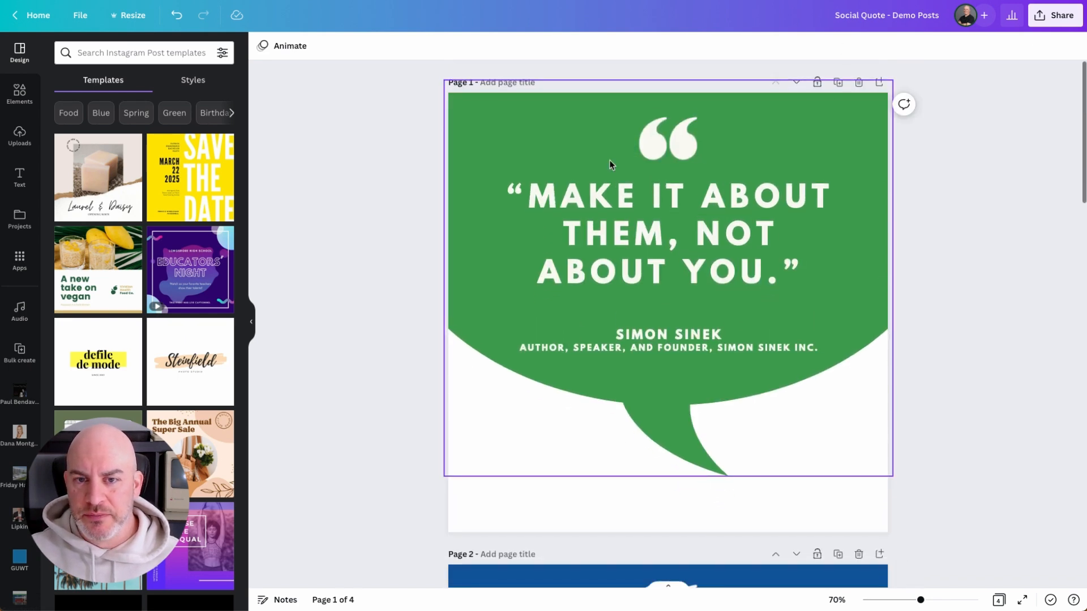
click(80, 17)
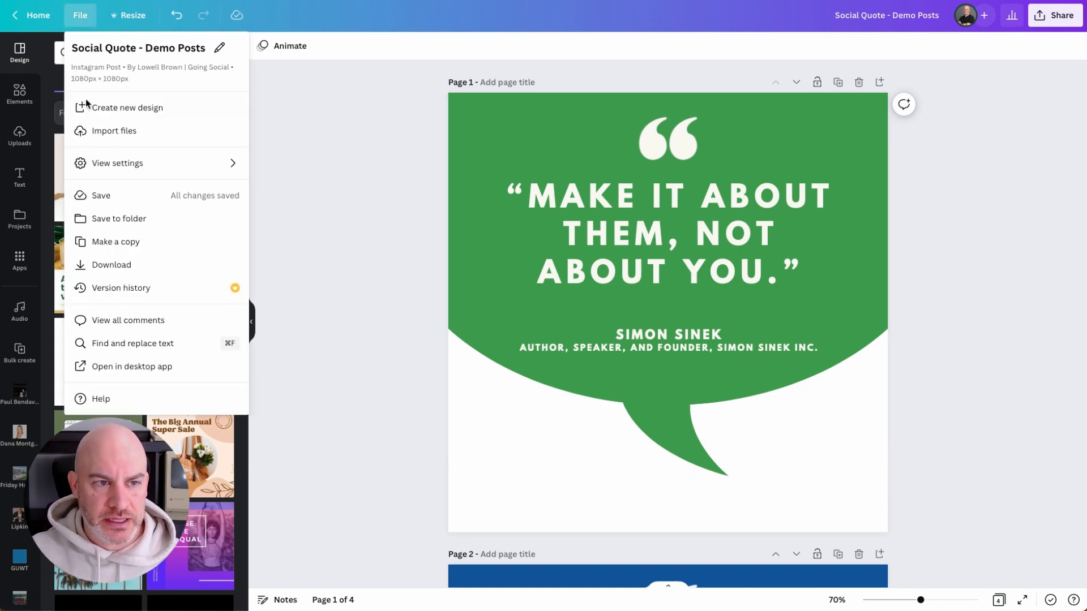
click(171, 245)
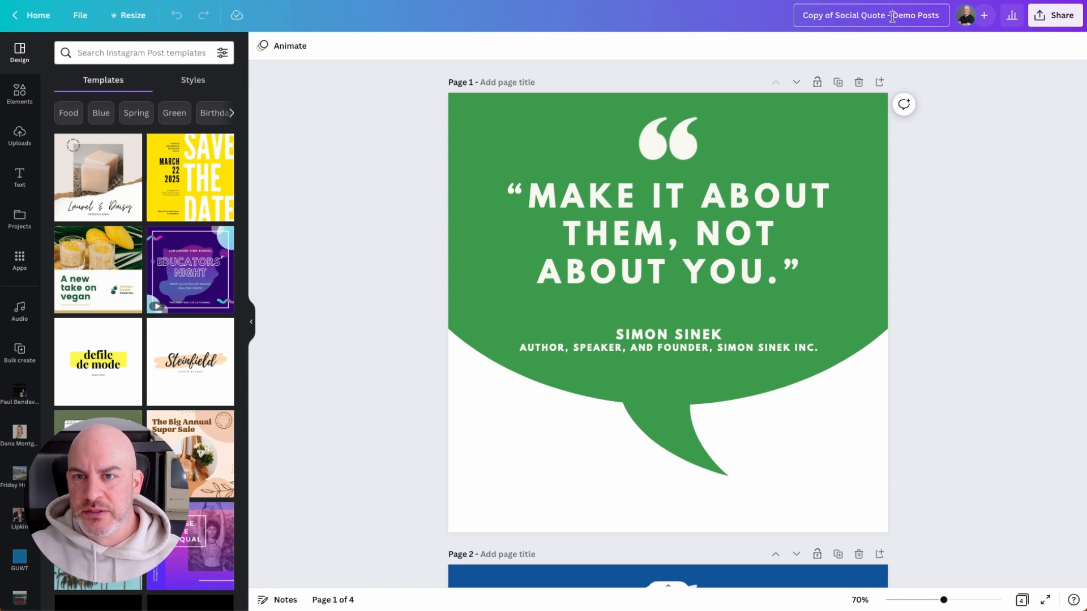
Step: Rename the copied design as "Quote Template"
click(892, 17)
text(Quote)
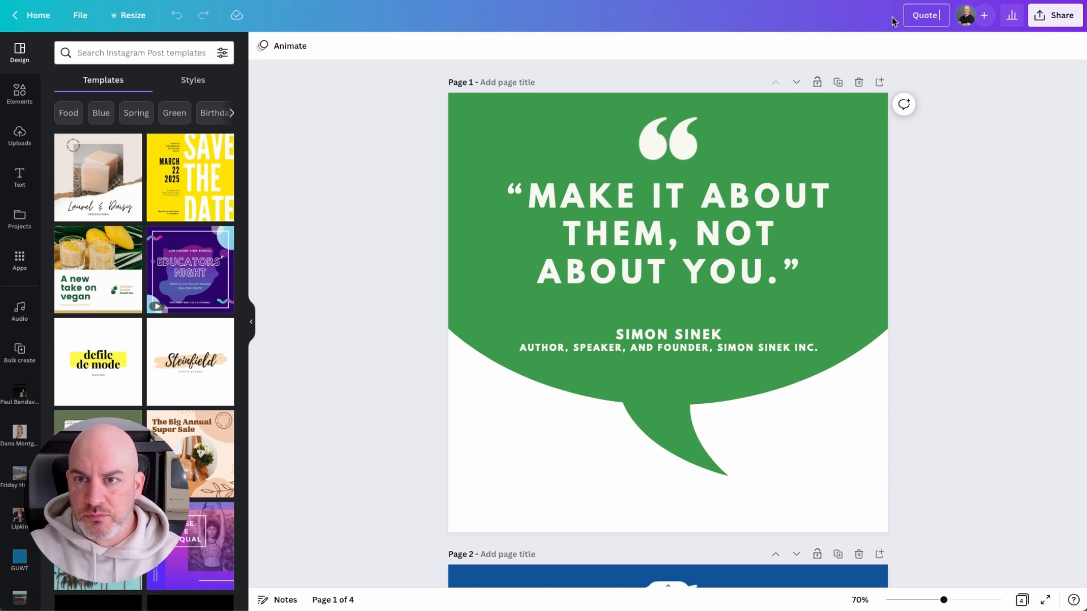
text( Template)
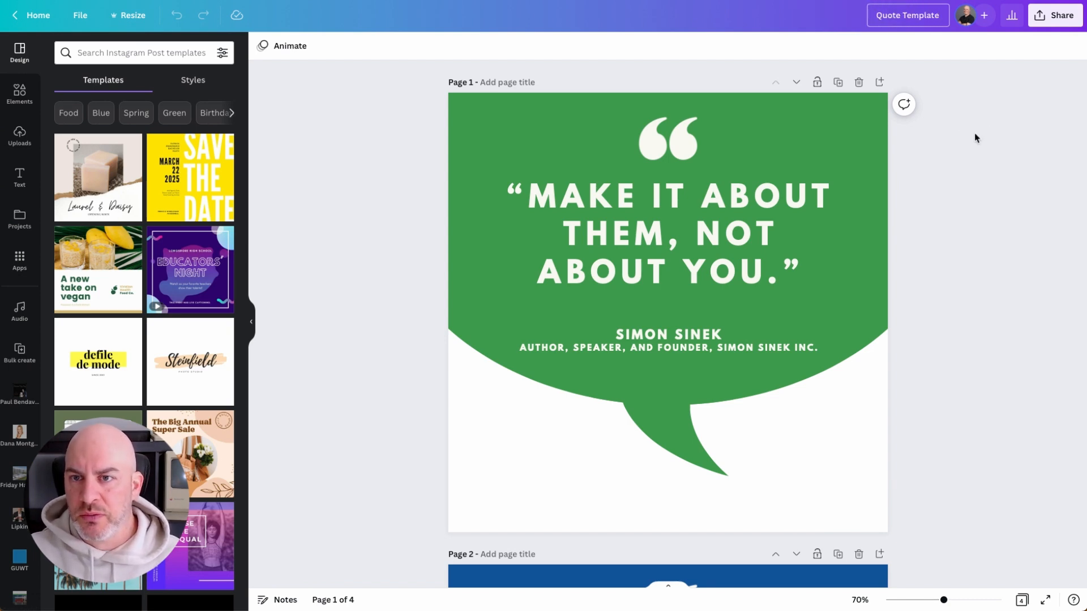
click(975, 134)
Step: Delete pages 2 to 4 of the Quote Template design, keeping only the green quote page
scroll(853, 318, down, 5)
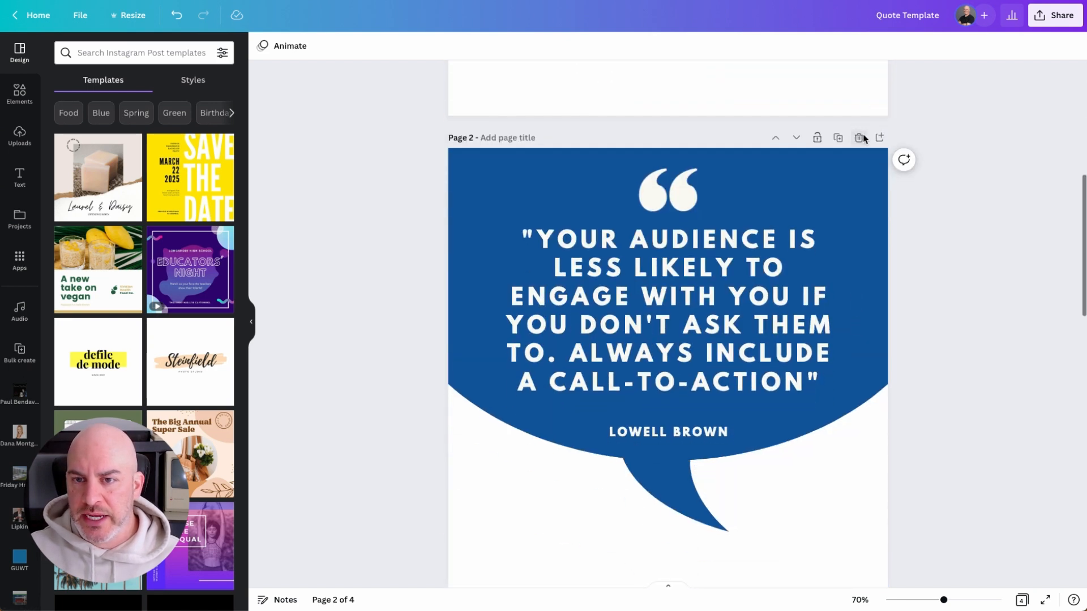
click(860, 137)
click(859, 139)
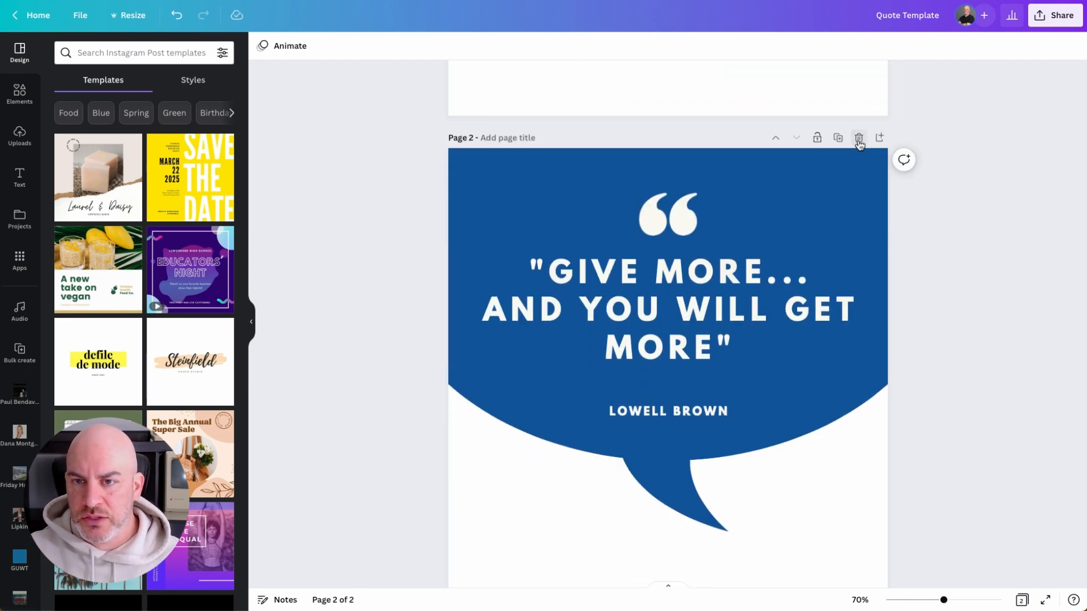
click(858, 140)
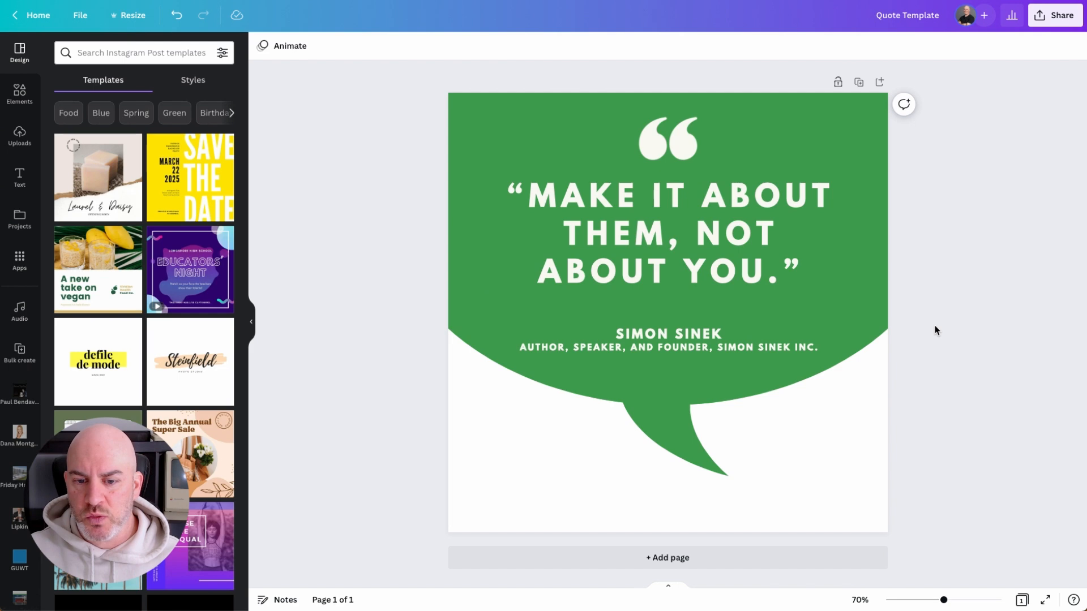
Step: Publish the Quote Template design as a brand template in the Brand templates folder
click(1064, 21)
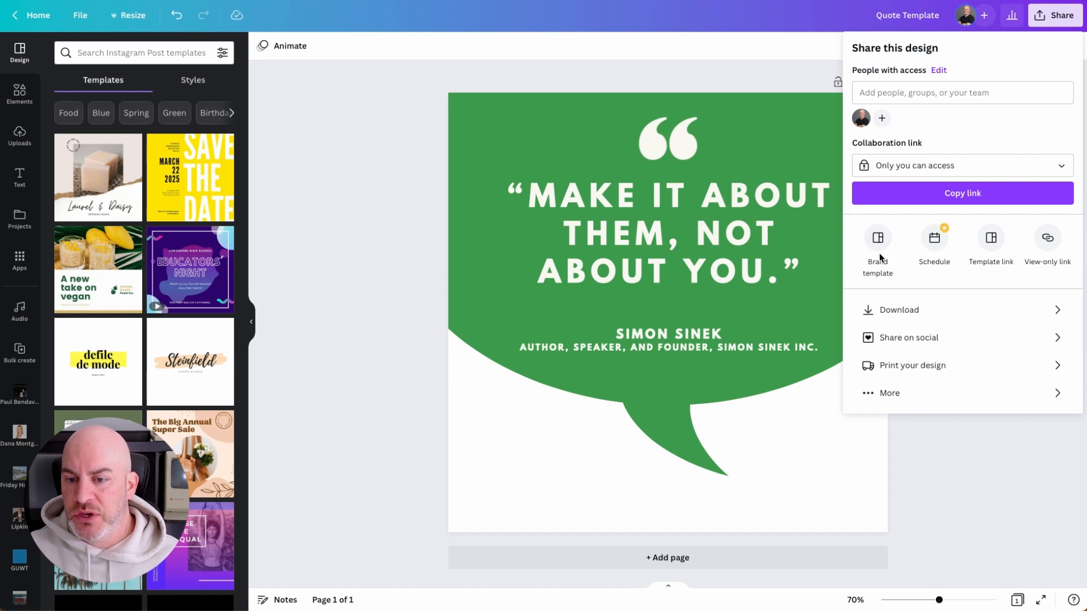
click(883, 400)
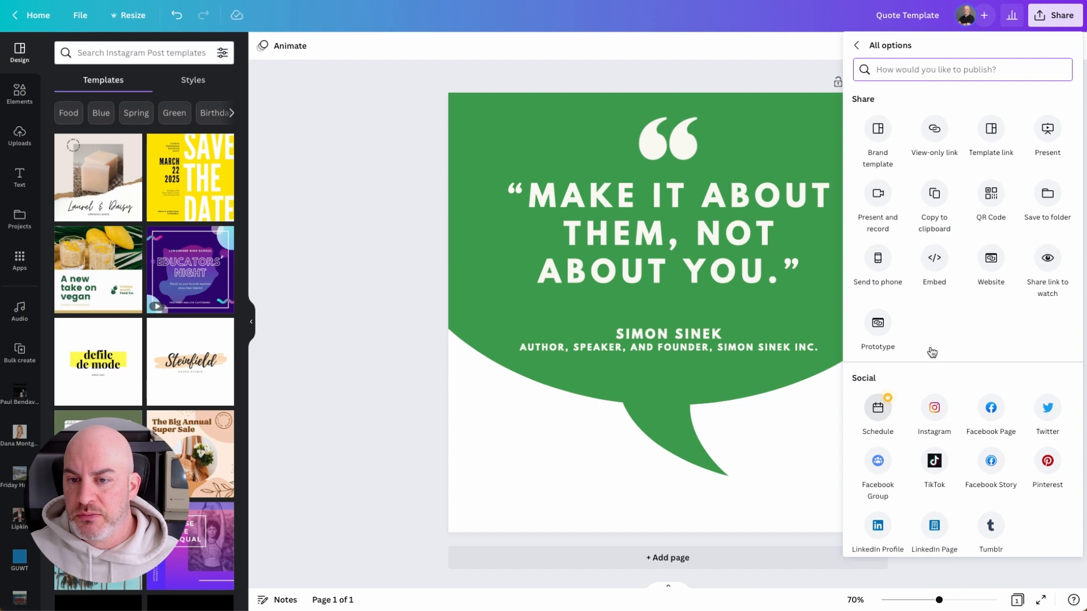
click(878, 130)
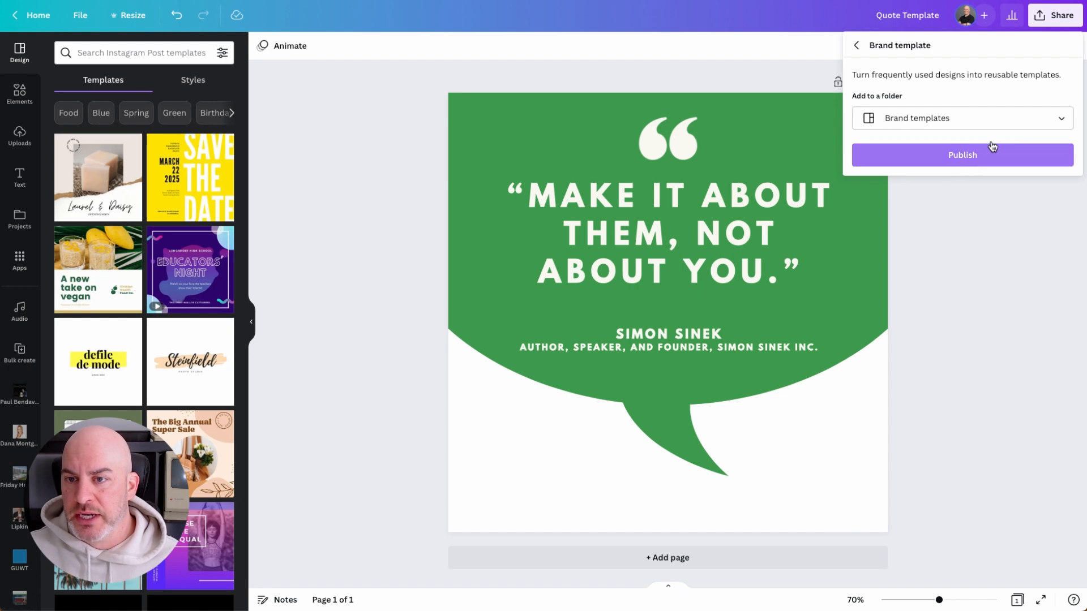
click(1015, 127)
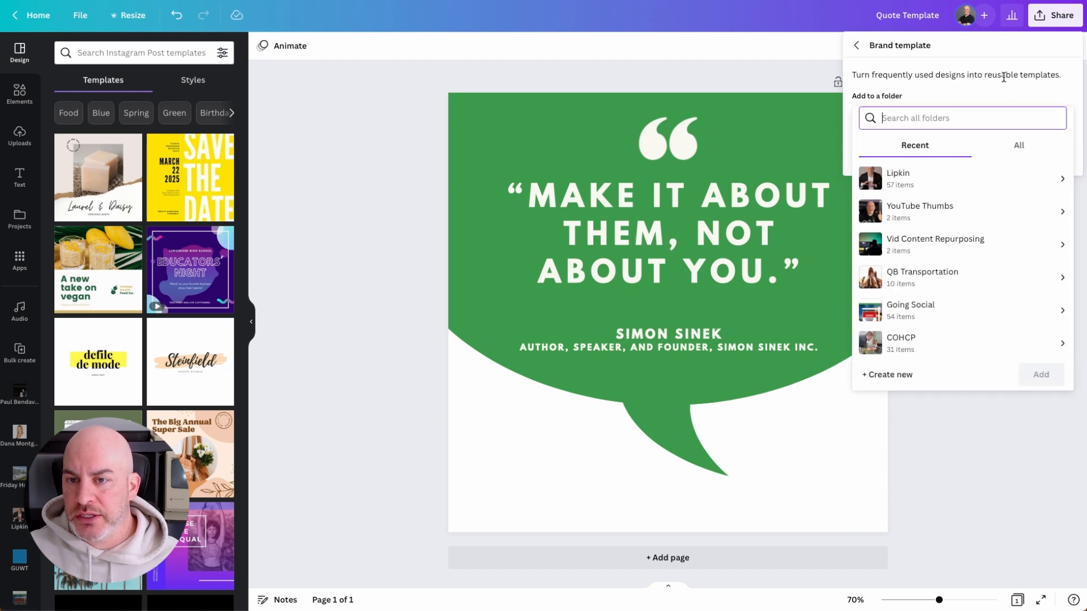
click(1003, 77)
click(928, 157)
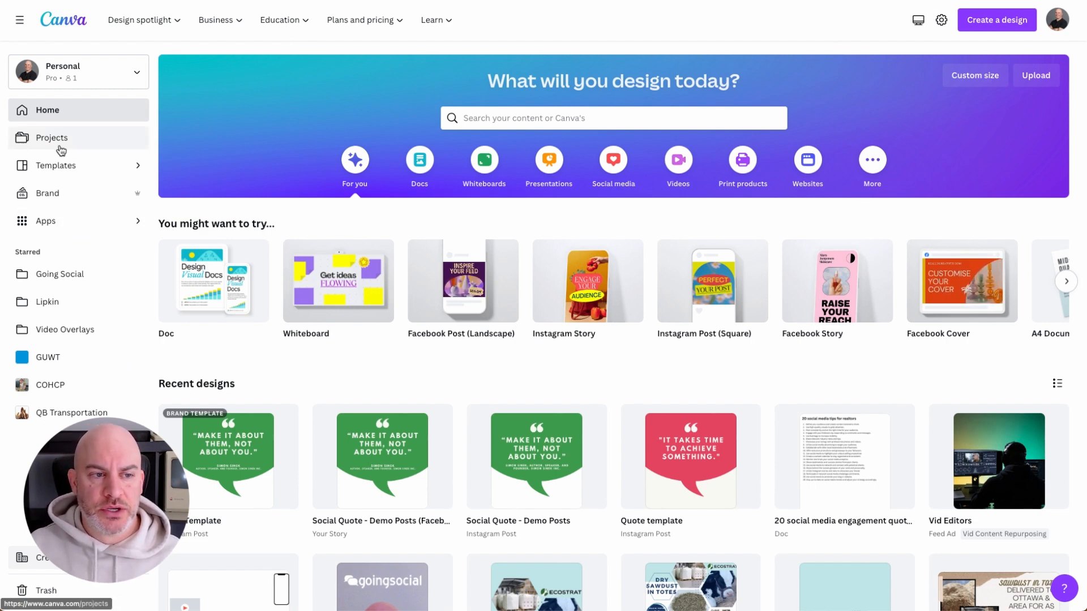
Step: Find Quote Template among the published brand templates and start a new design from it
click(61, 195)
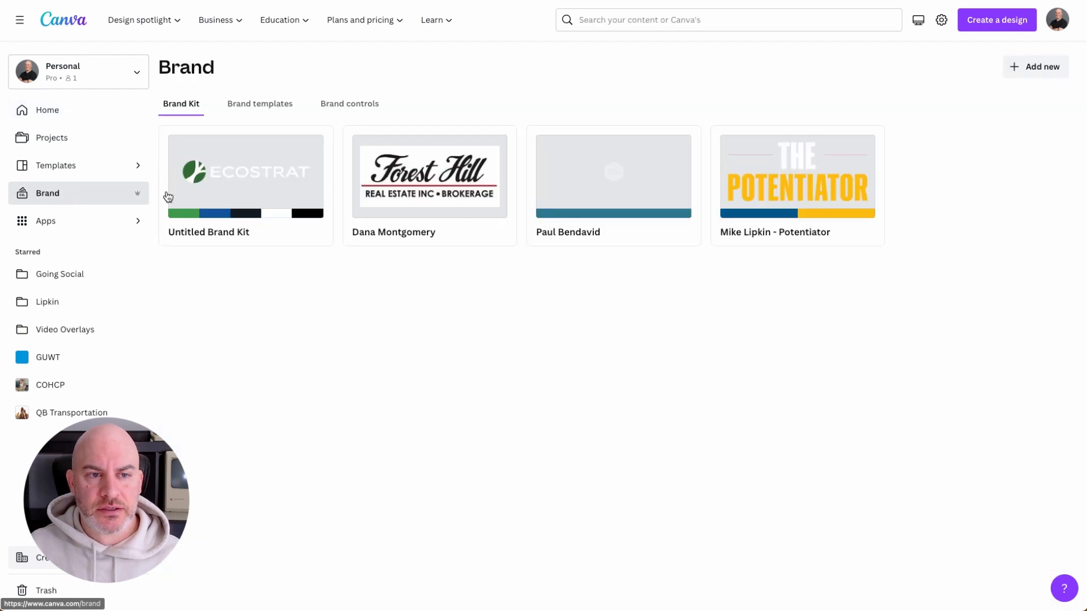
click(274, 111)
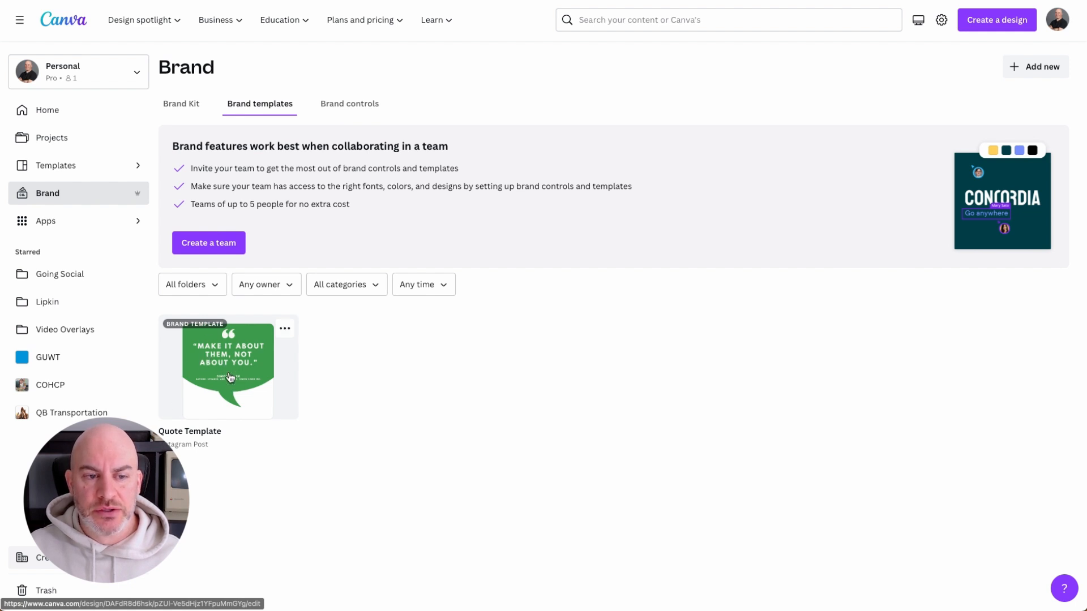
click(285, 329)
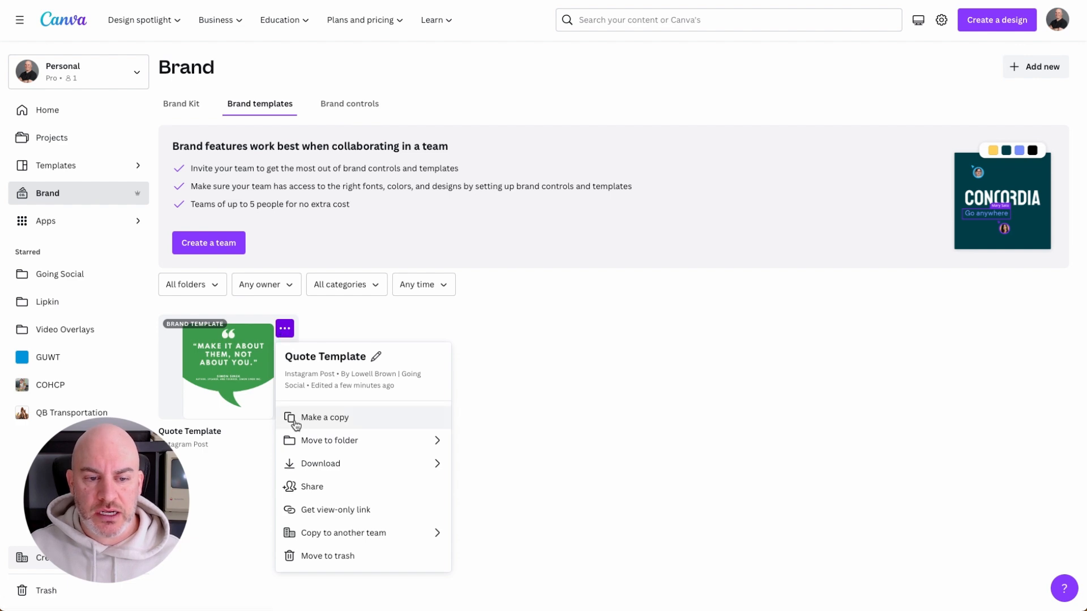
click(525, 335)
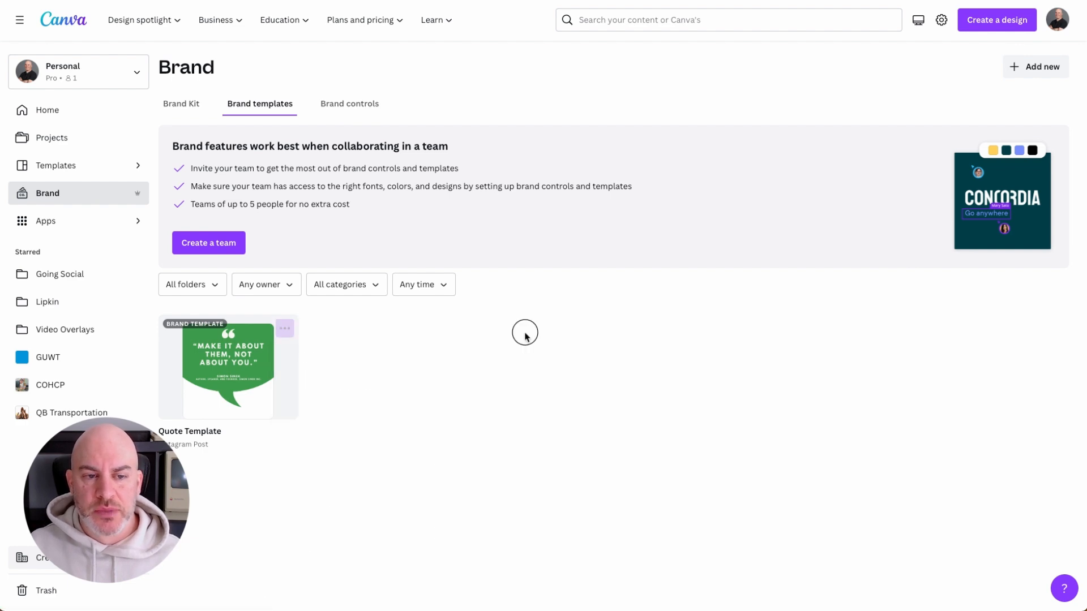
click(244, 392)
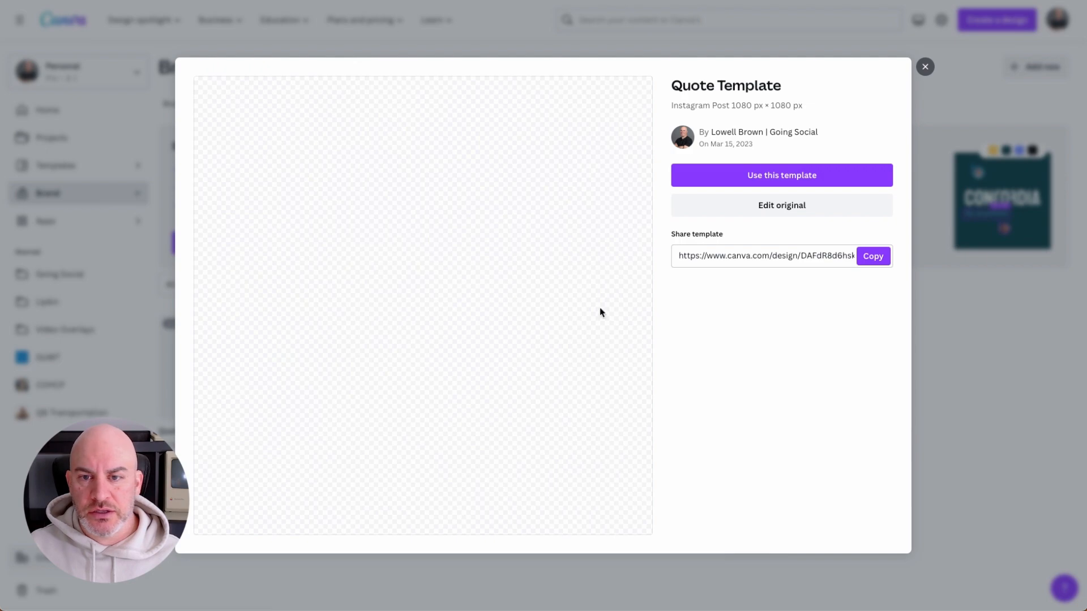
click(758, 176)
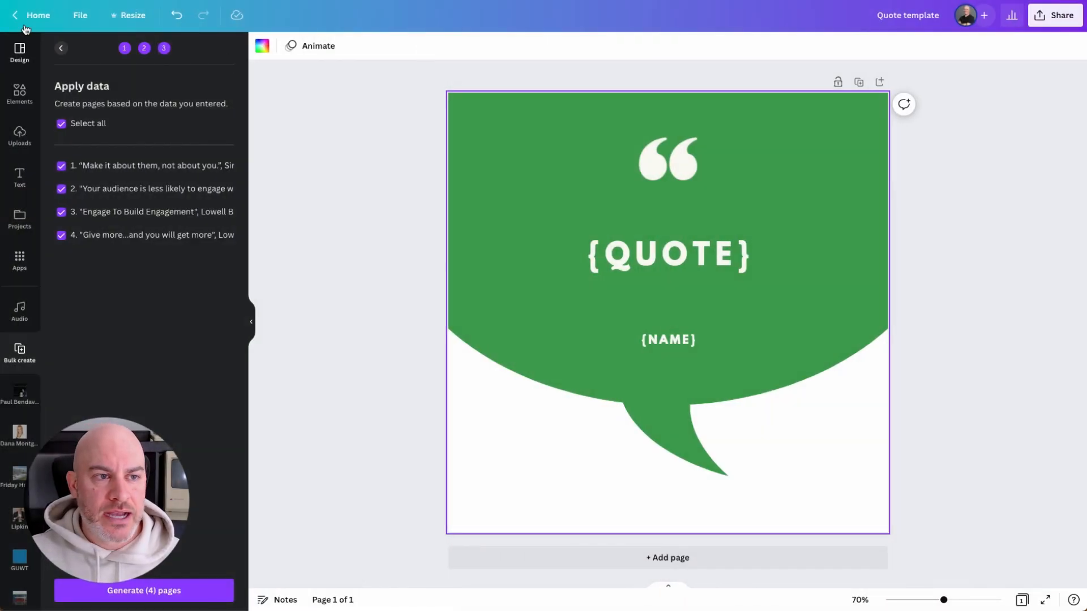
Step: Return to the home page and search the templates for "testimonials"
click(42, 17)
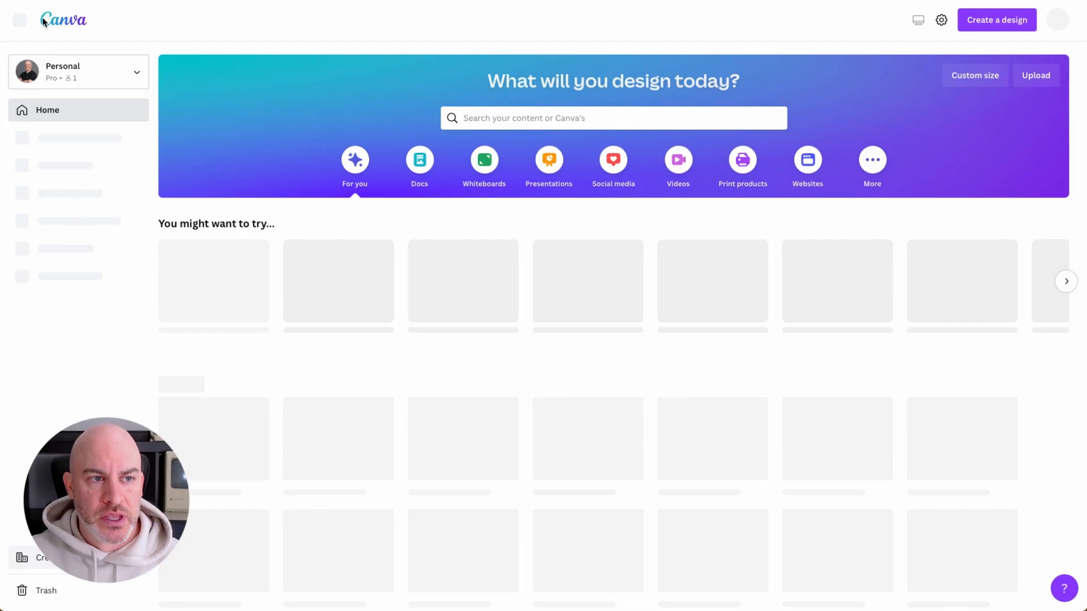
click(892, 0)
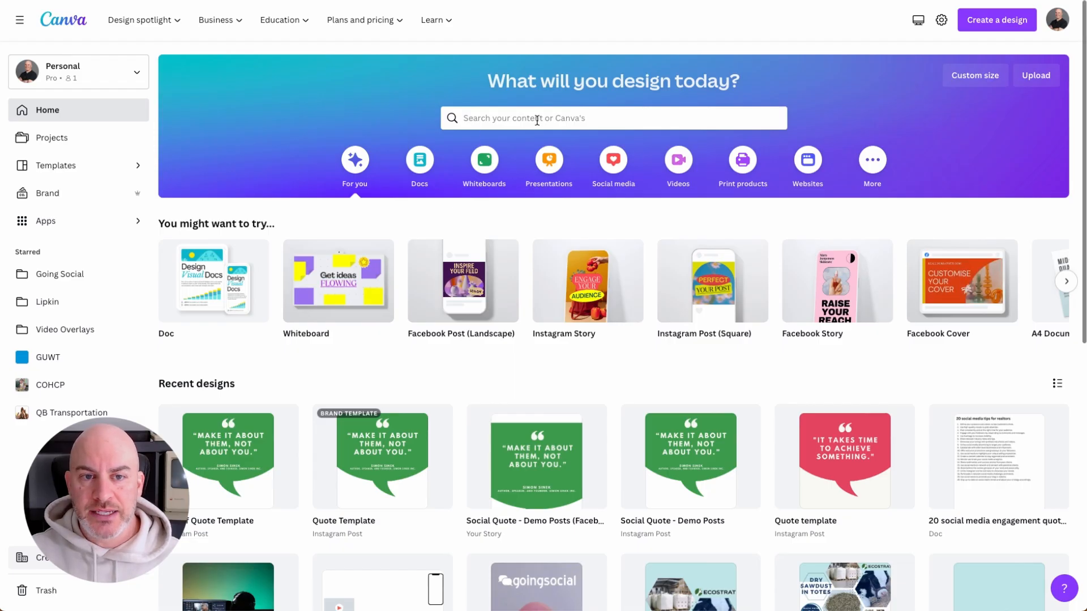
click(532, 114)
text(rtest)
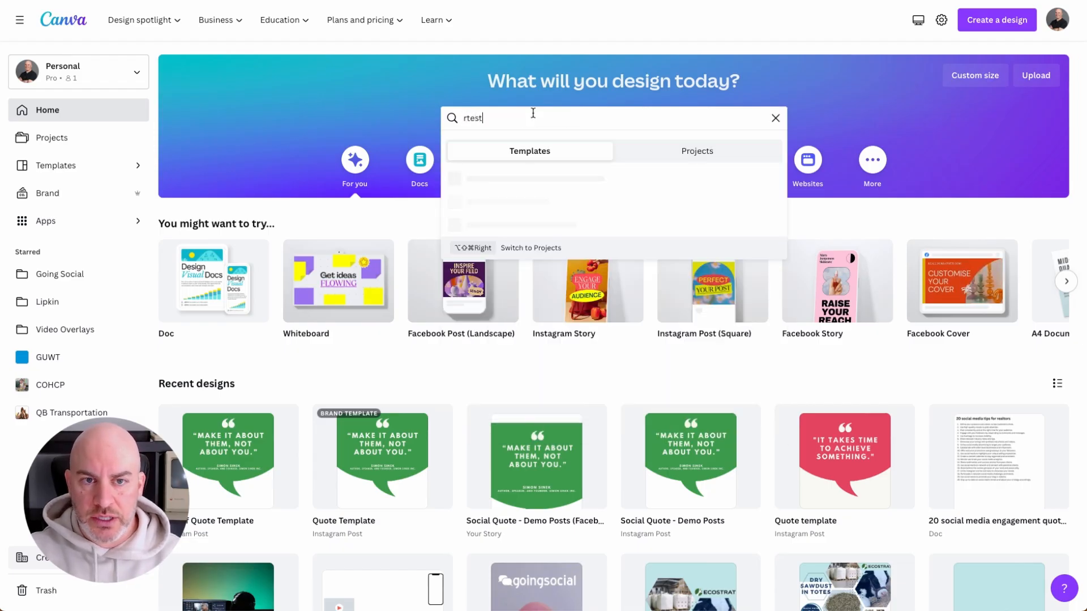
key(BackSpace)
key(BackSpace)
key(BackSpace)
key(BackSpace)
key(BackSpace)
text(tem)
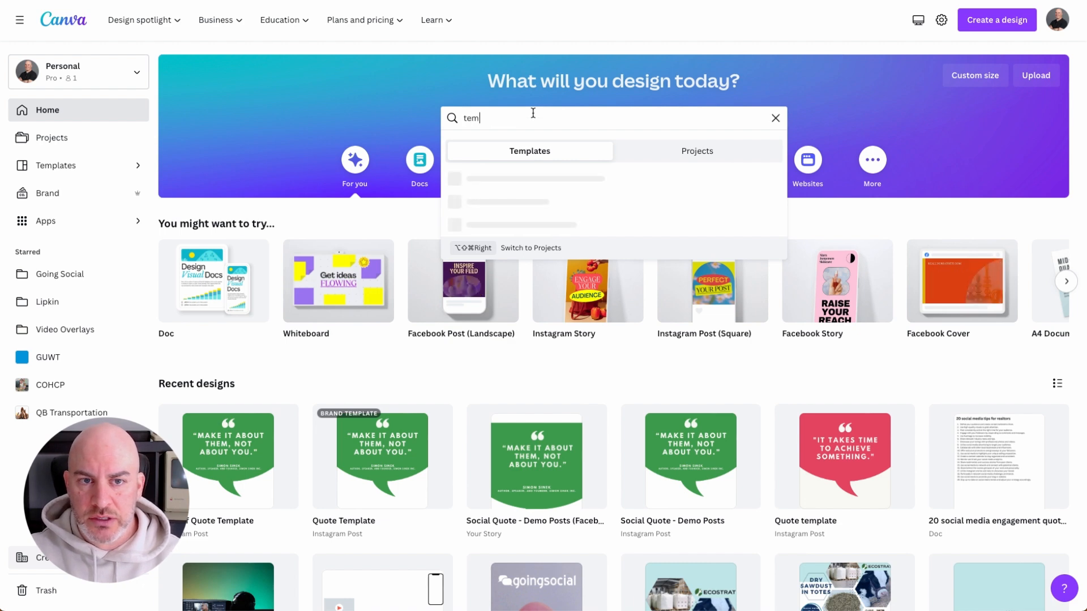
key(BackSpace)
text(stimonials)
key(Return)
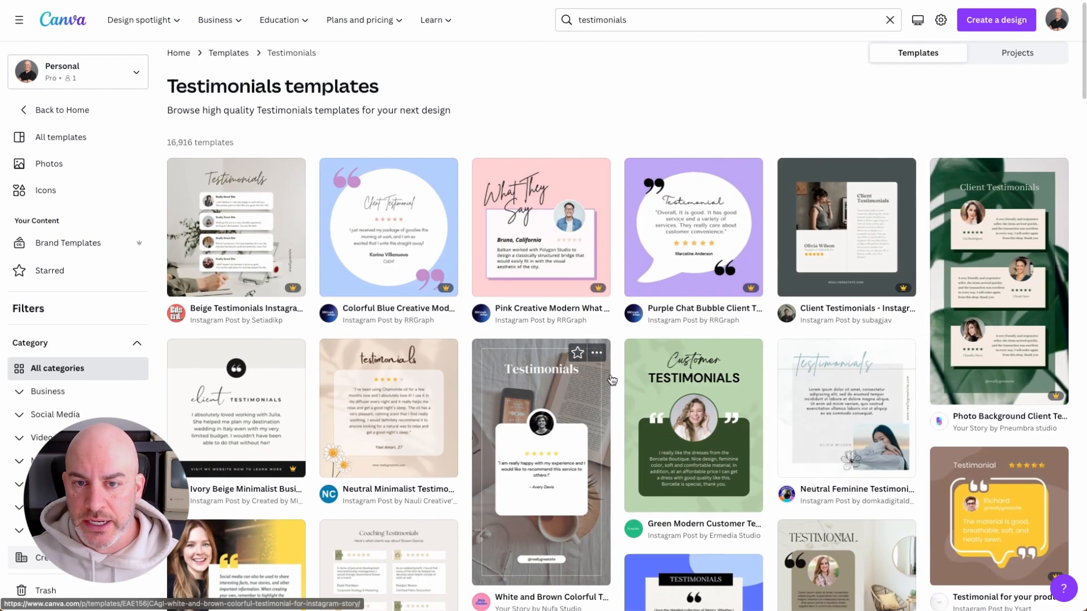
Step: Browse the testimonial templates and open Neutral Client Testimonial Instagram Post for customizing
scroll(611, 380, down, 2)
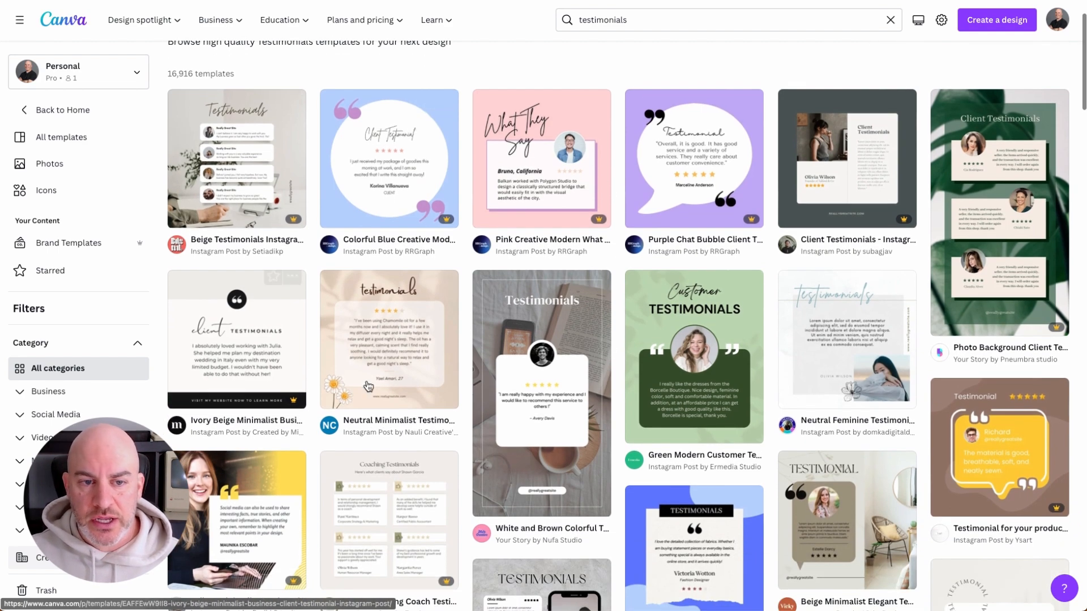
scroll(418, 454, down, 3)
scroll(417, 455, down, 4)
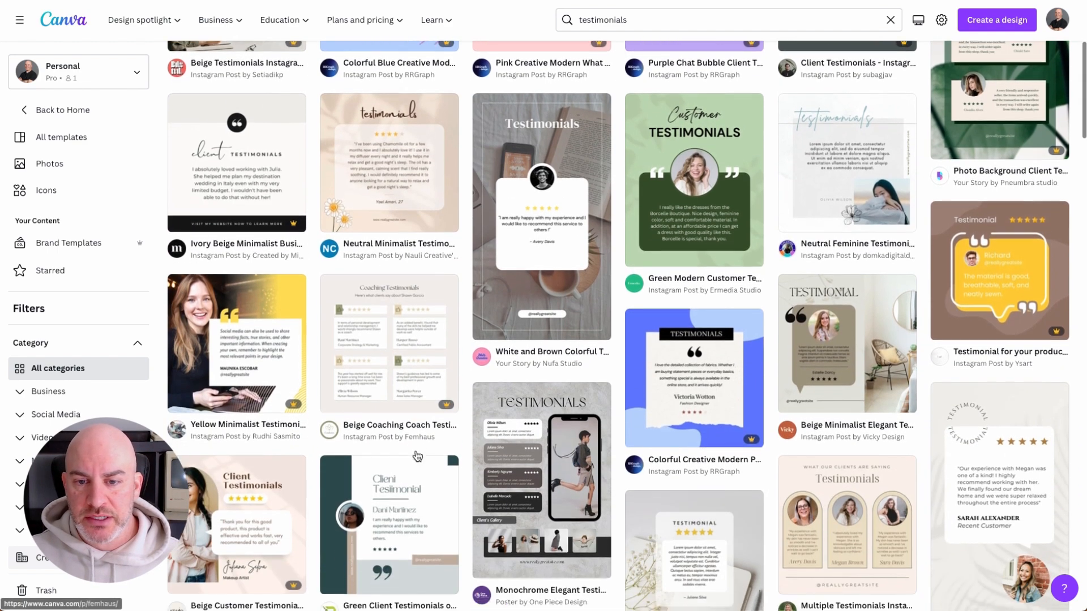
scroll(418, 455, down, 4)
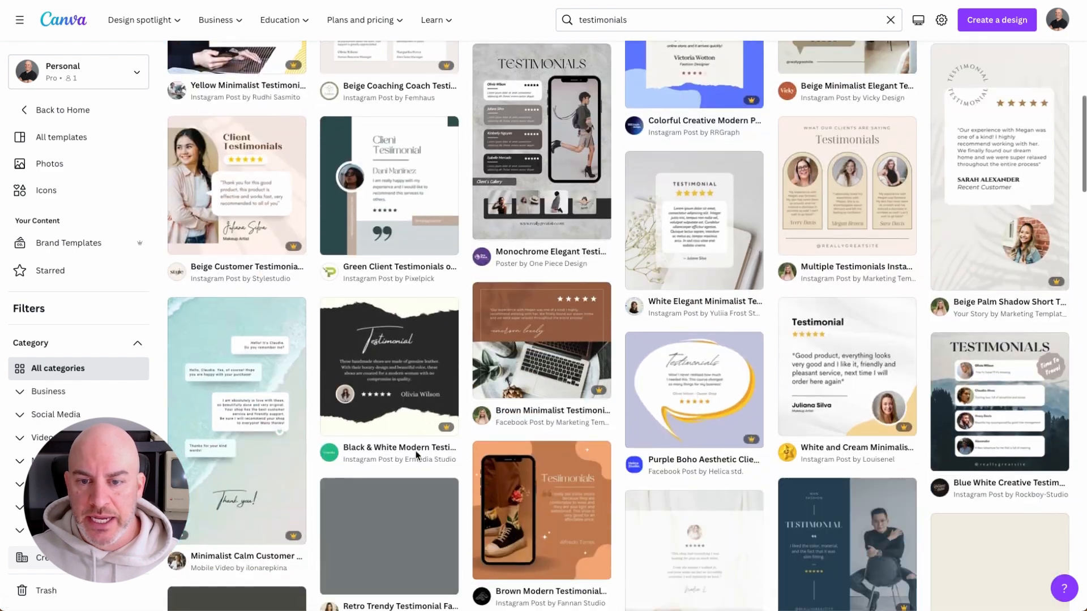
scroll(670, 482, down, 11)
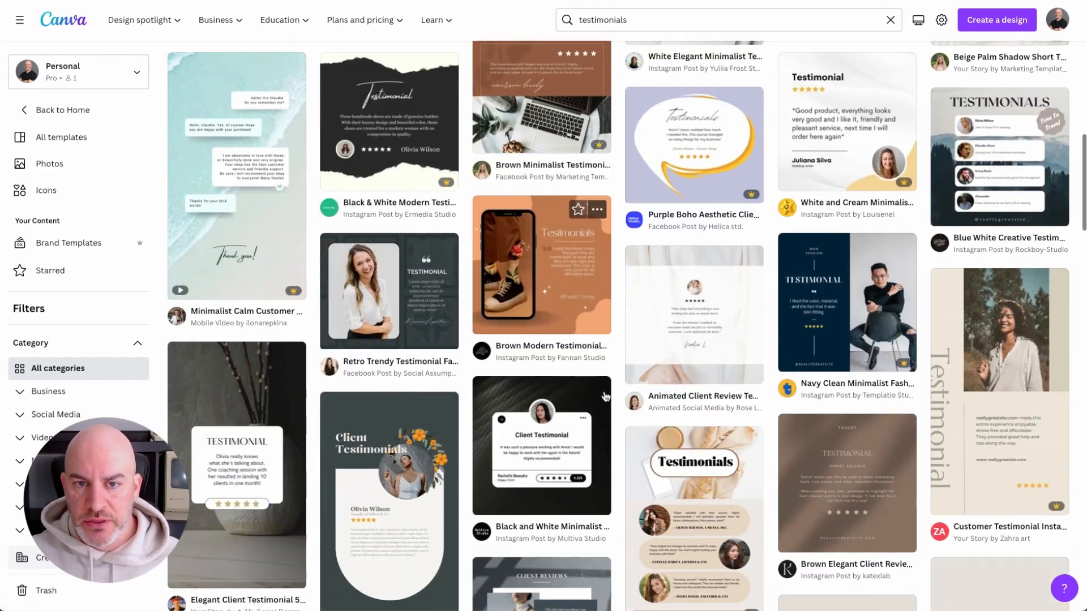
scroll(670, 482, down, 13)
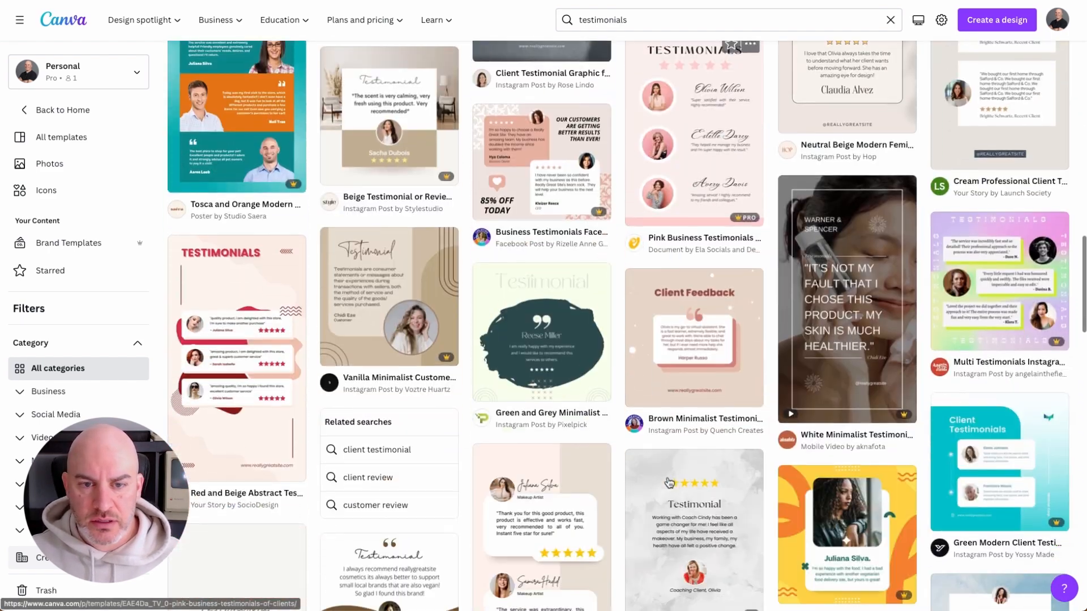
scroll(668, 481, down, 5)
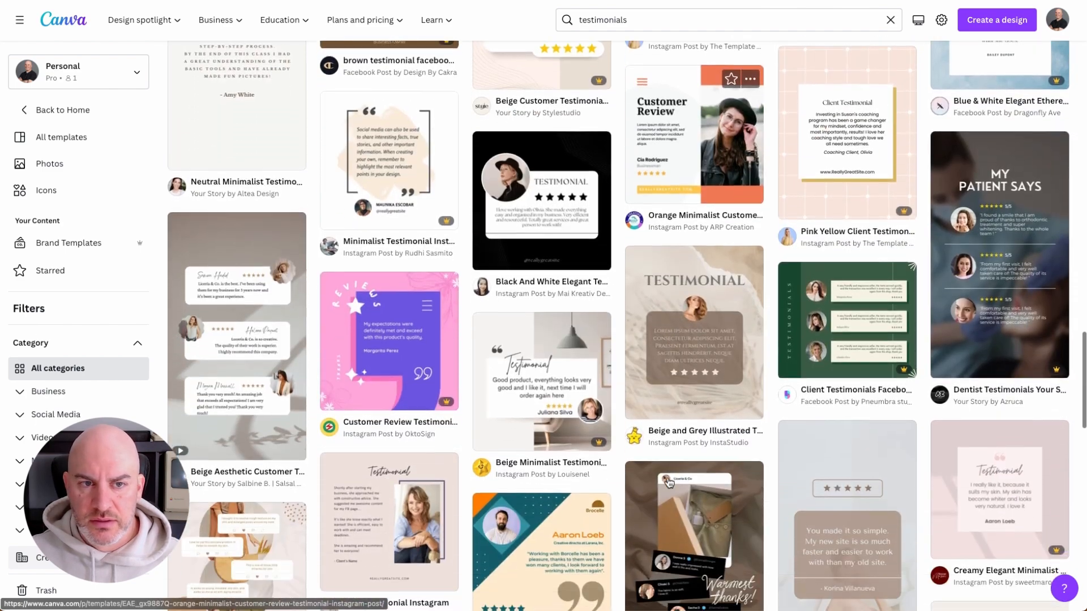
scroll(668, 482, down, 11)
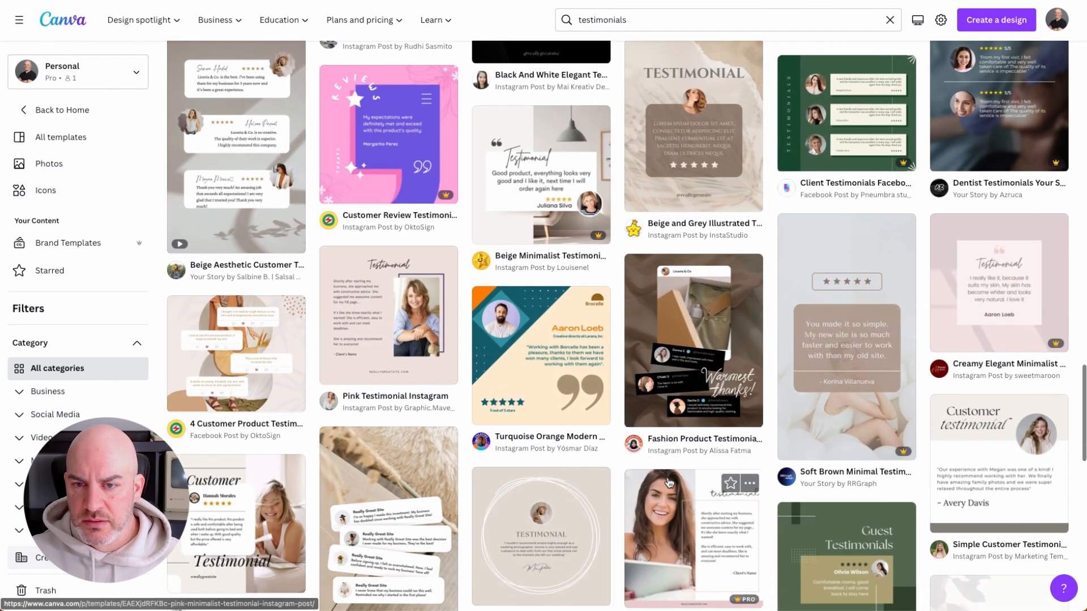
scroll(669, 482, down, 1)
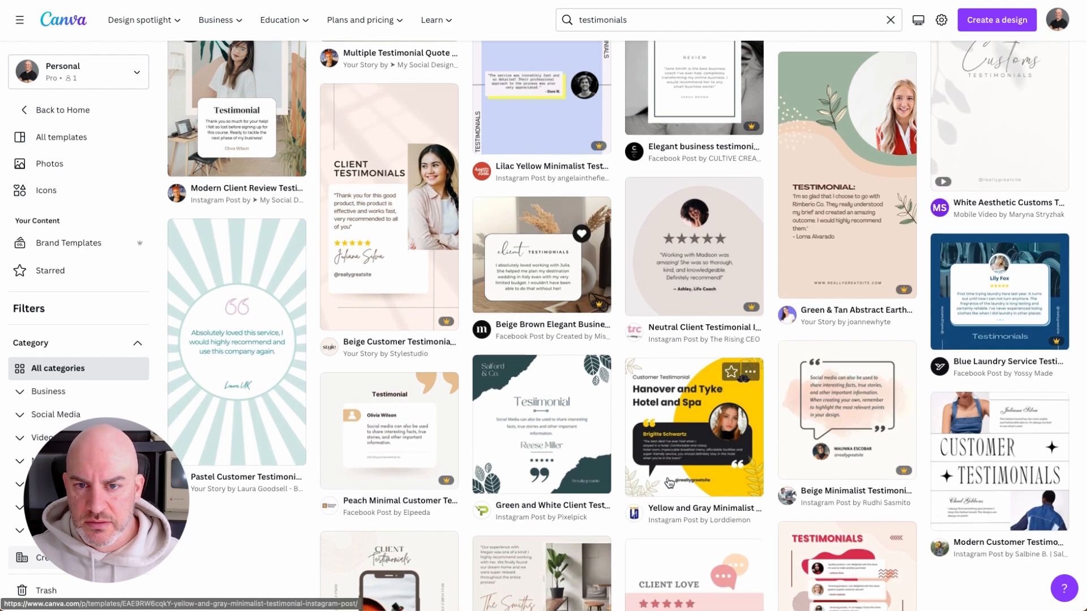
click(739, 192)
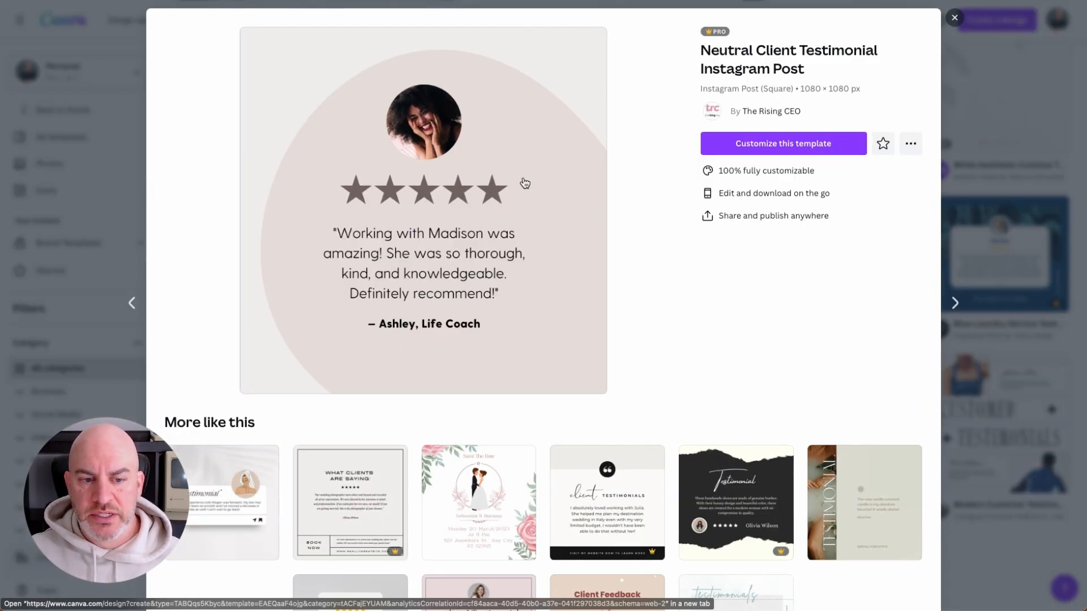
click(776, 149)
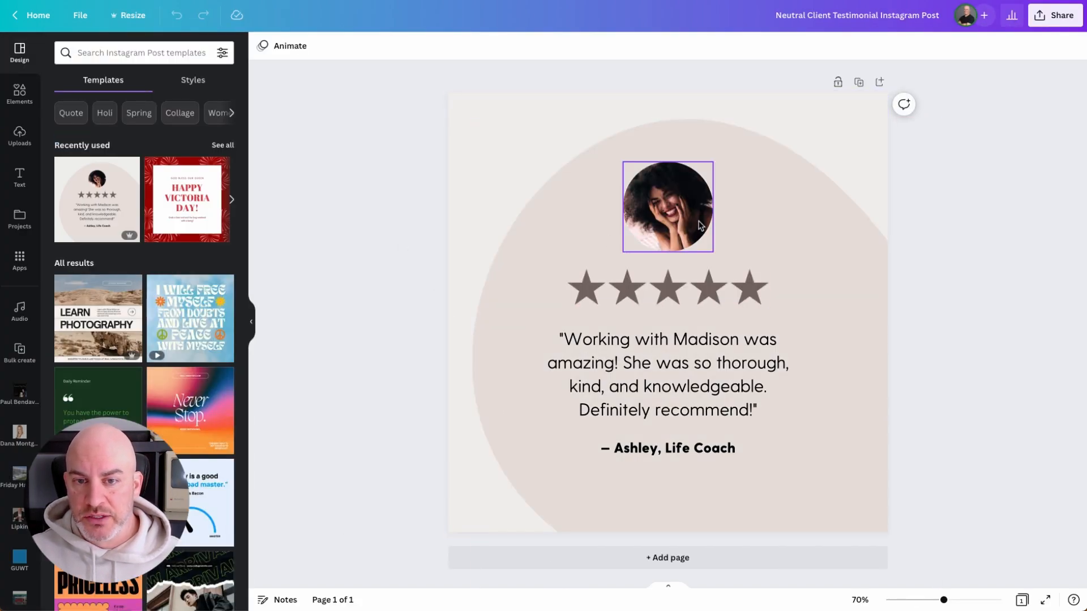
Step: Delete the round portrait photo above the stars together with its empty frame
click(647, 199)
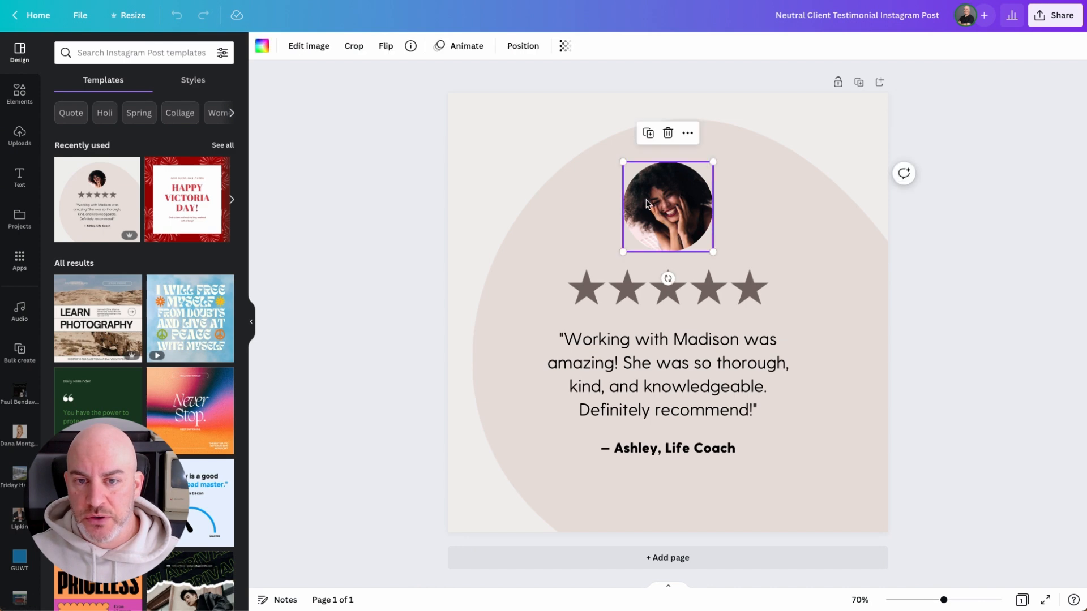
key(Delete)
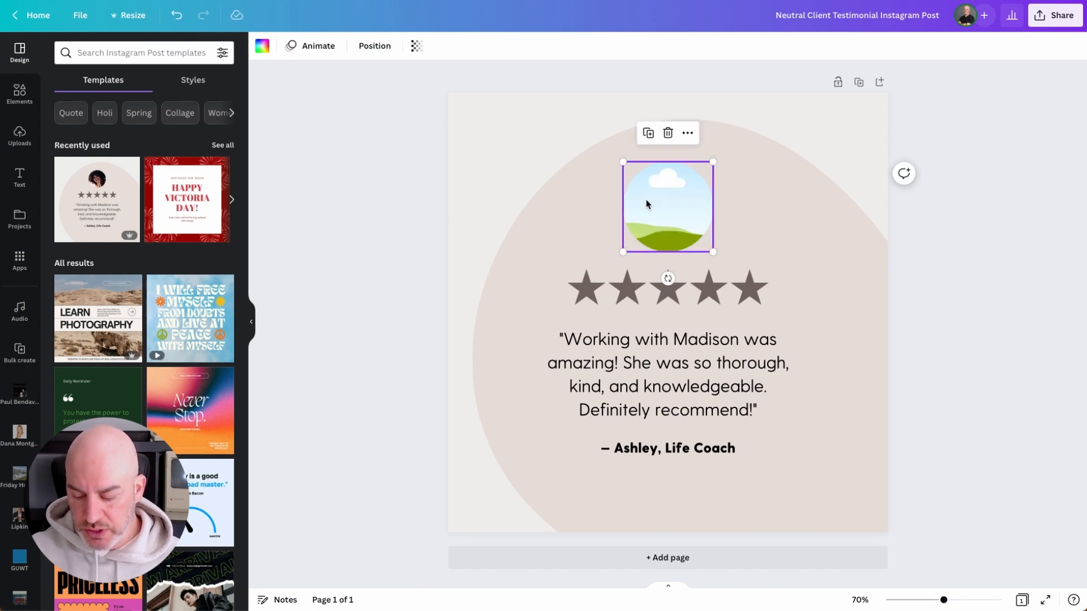
key(Delete)
Step: Change the page background to the light grey from the Foil-covered Sneakers palette
click(476, 109)
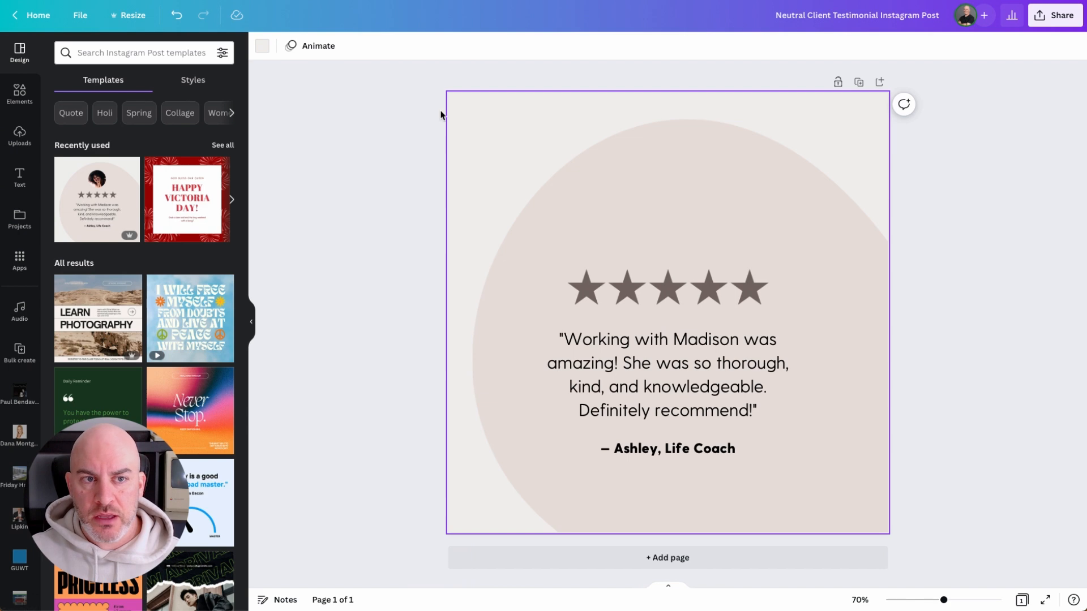
click(262, 47)
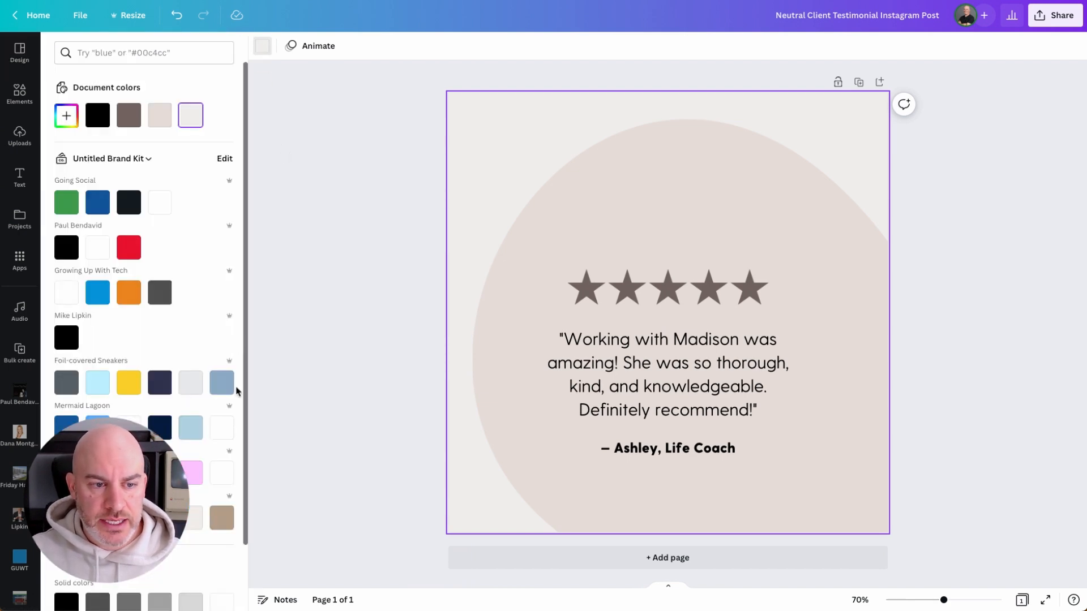
click(191, 383)
Step: Recolour the large rounded shape behind the testimonial with the green from the Going Social palette
click(618, 203)
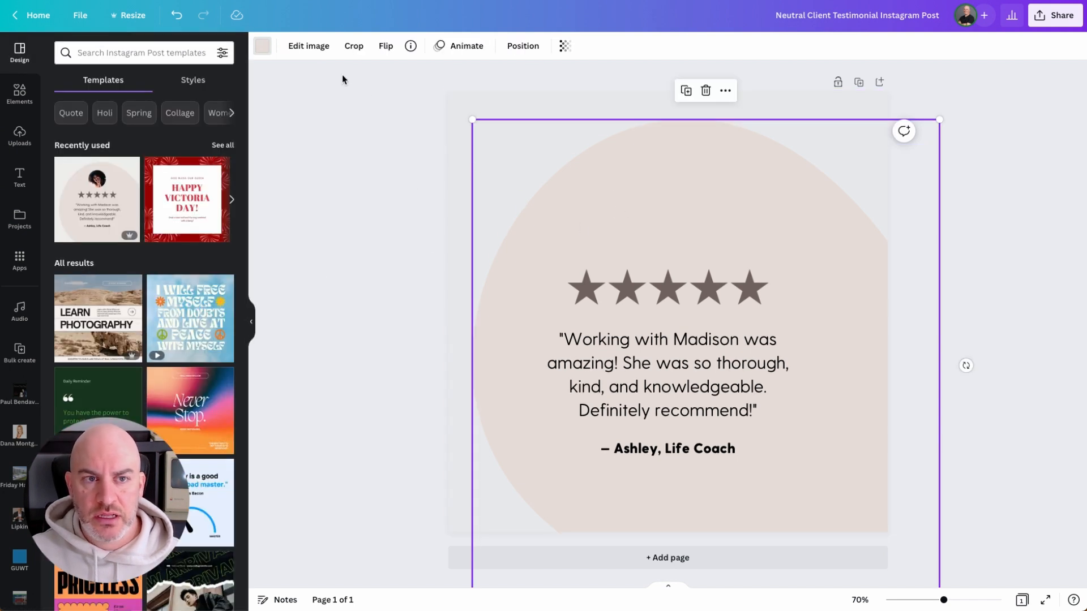
click(262, 48)
click(68, 202)
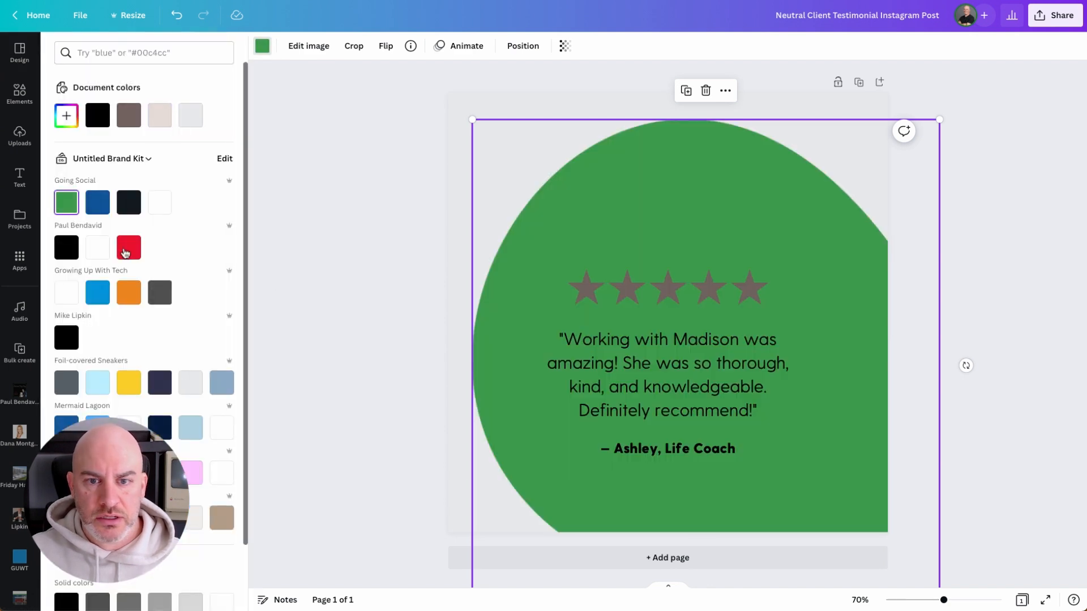
click(341, 243)
Step: Recolour the row of five stars with the white from the Going Social palette
click(738, 290)
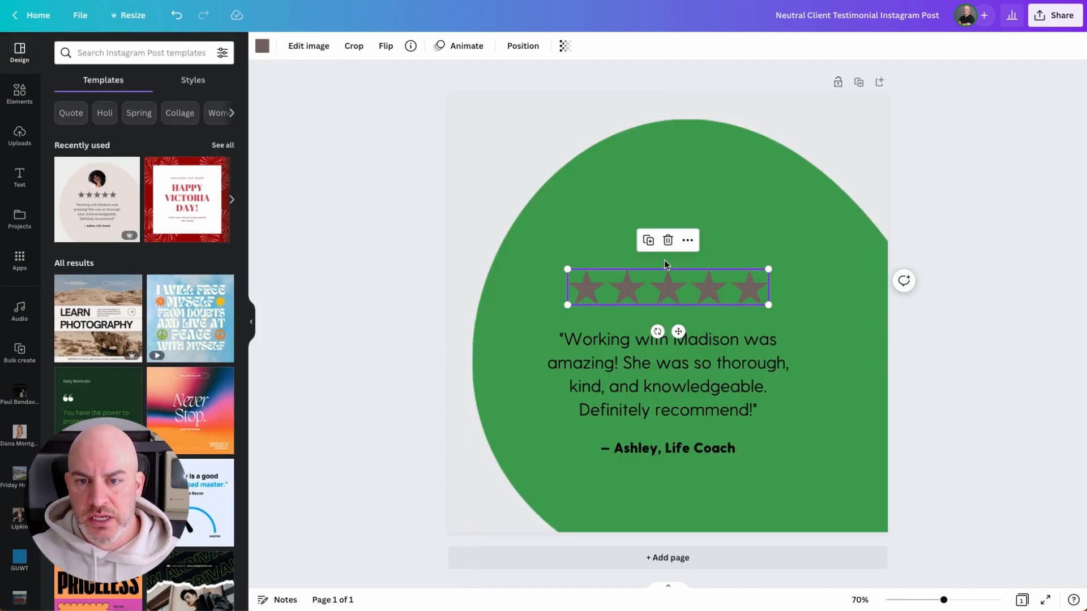
click(262, 48)
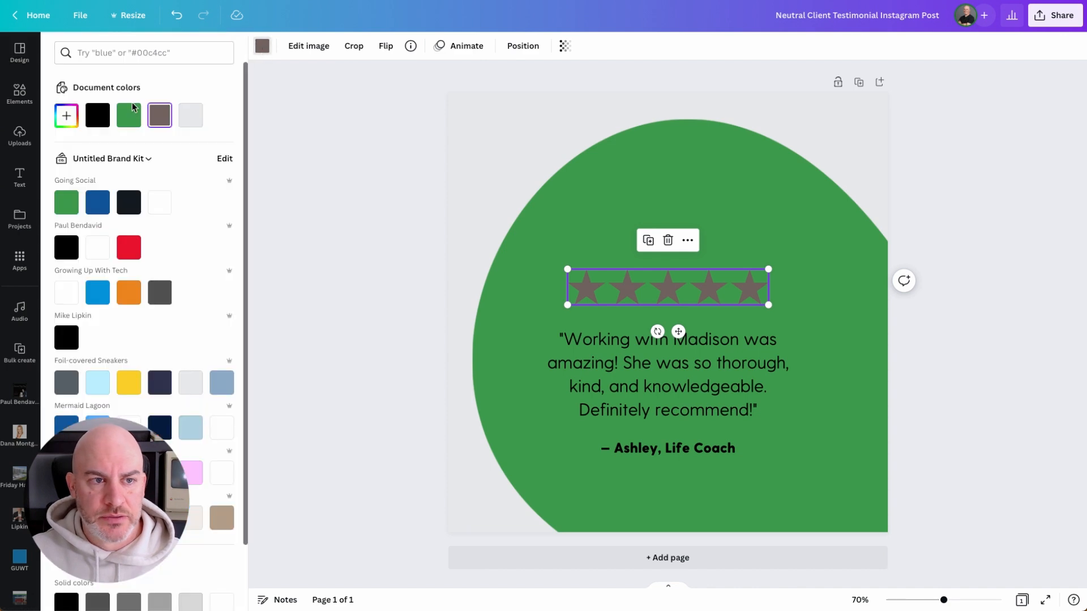
click(159, 202)
key(Escape)
Step: Recolour the testimonial quote and the attribution line beneath it with the document's white
click(676, 393)
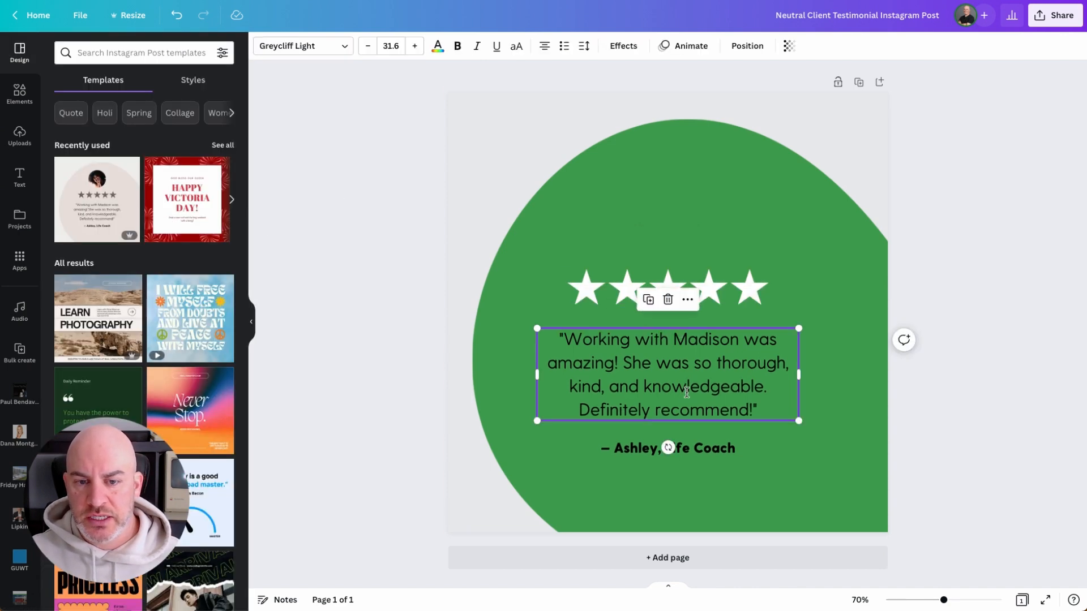
shift+click(696, 448)
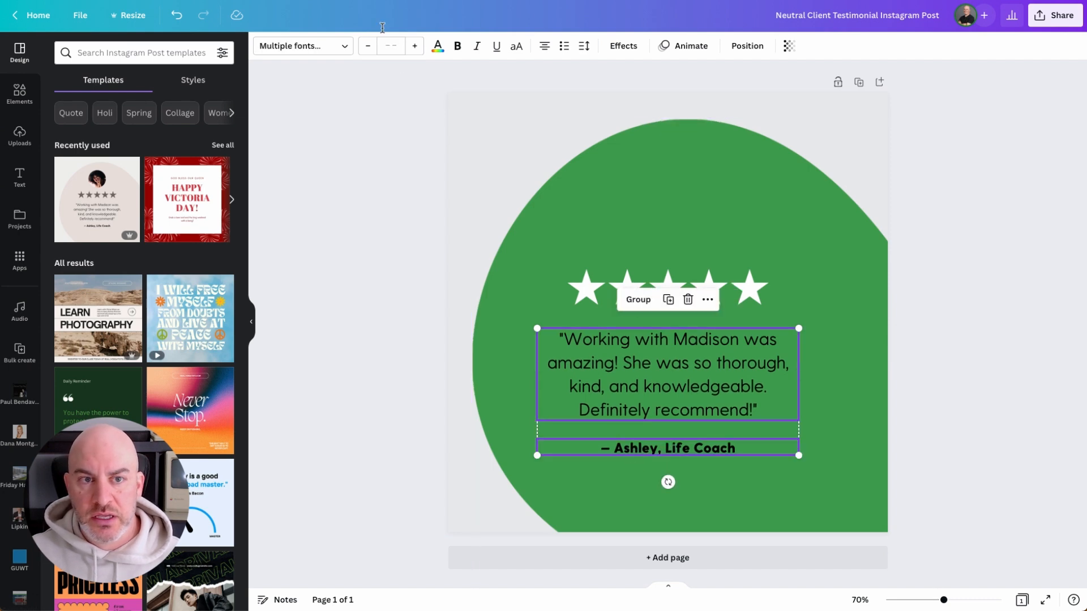
click(438, 48)
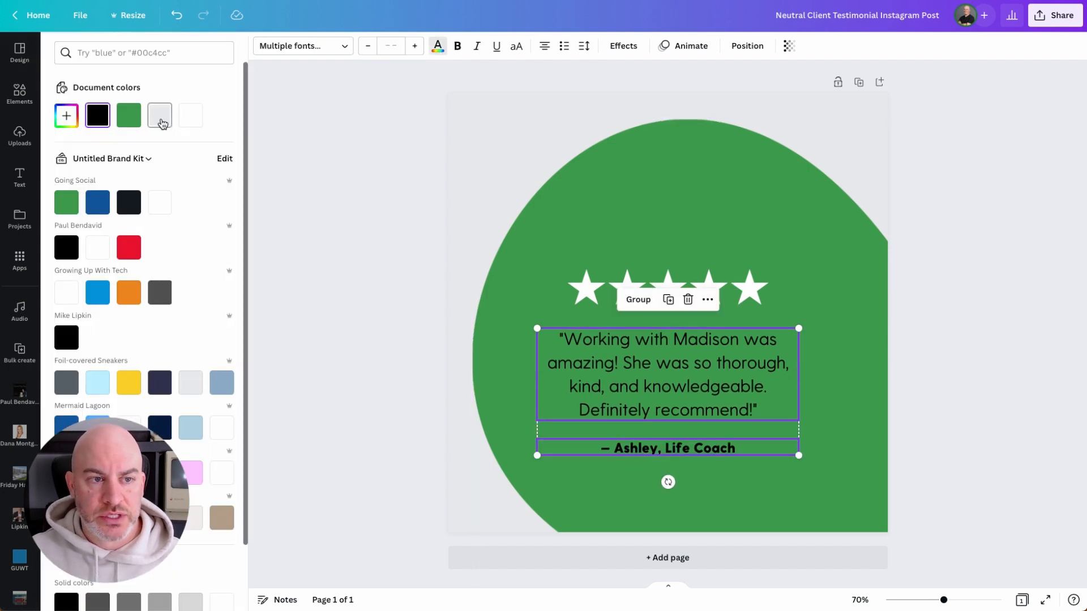
click(192, 117)
key(Escape)
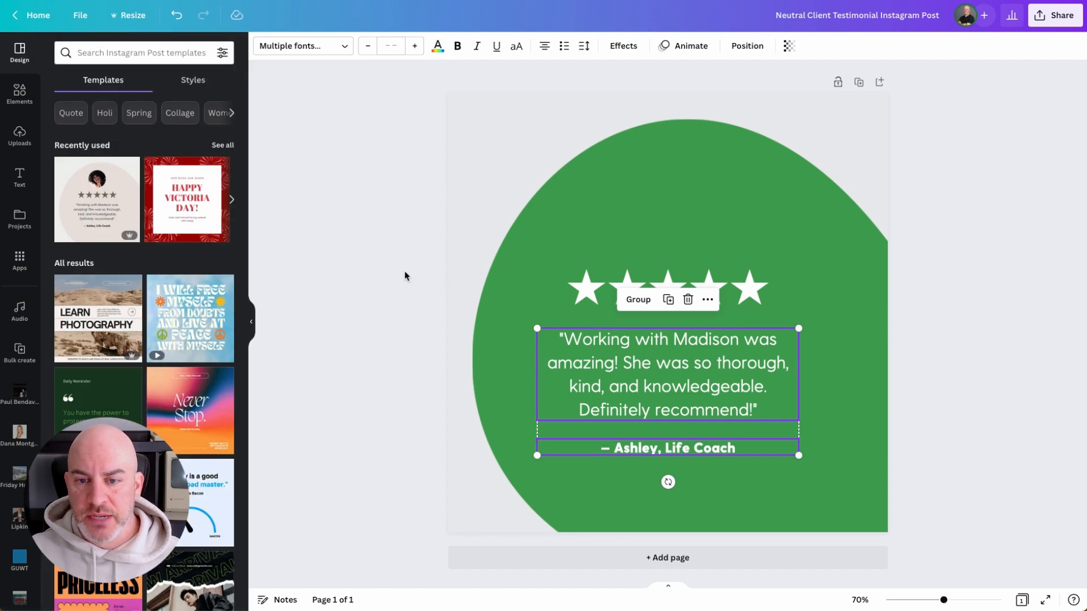
click(404, 270)
Step: Move the green background shape slightly up and to the left, and raise the star row near the shape's upper edge
drag(602, 195, 585, 176)
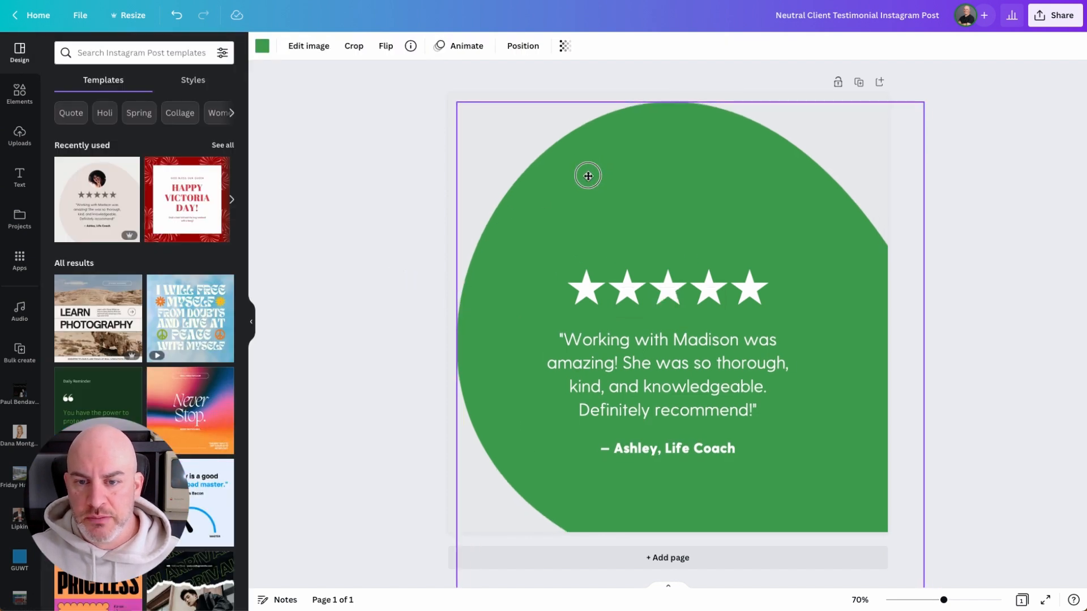
click(594, 289)
drag(594, 288, 594, 183)
Step: Move the testimonial quote up to just below the stars and enlarge it slightly to font size 32.8
click(640, 409)
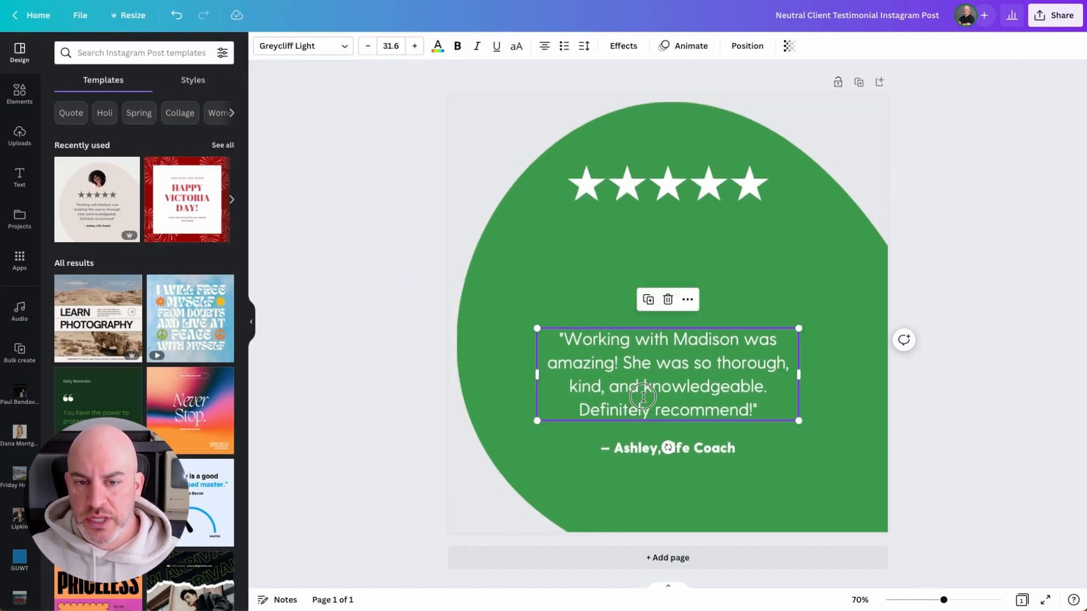
drag(640, 409, 640, 301)
mouse_move(799, 313)
mouse_down()
mouse_move(834, 323)
mouse_move(809, 317)
mouse_up()
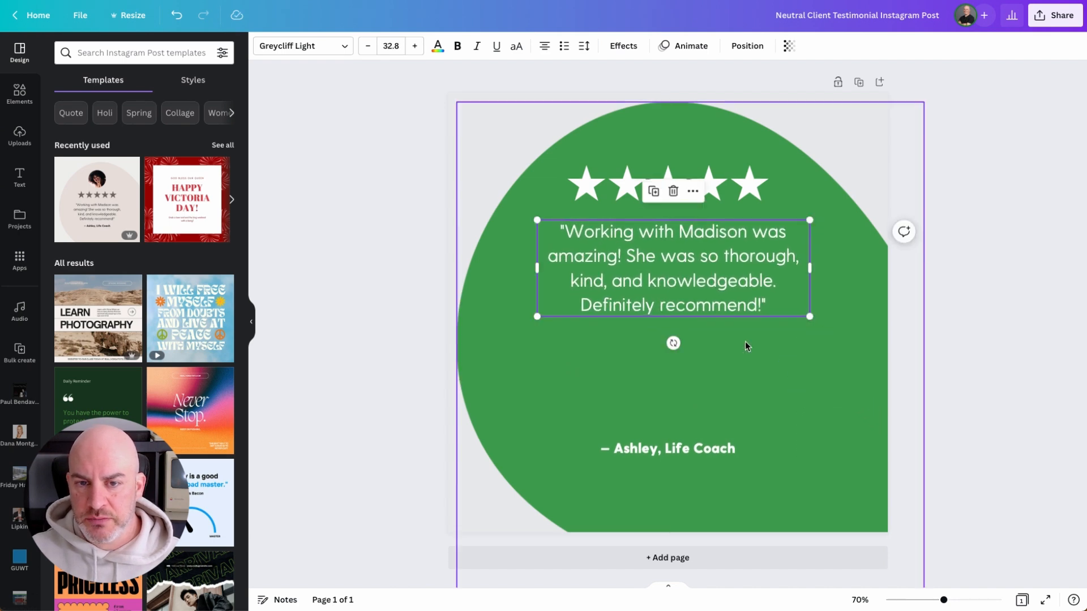
click(970, 320)
Step: Align the stars, testimonial quote and attribution line on a common vertical centre line
click(650, 434)
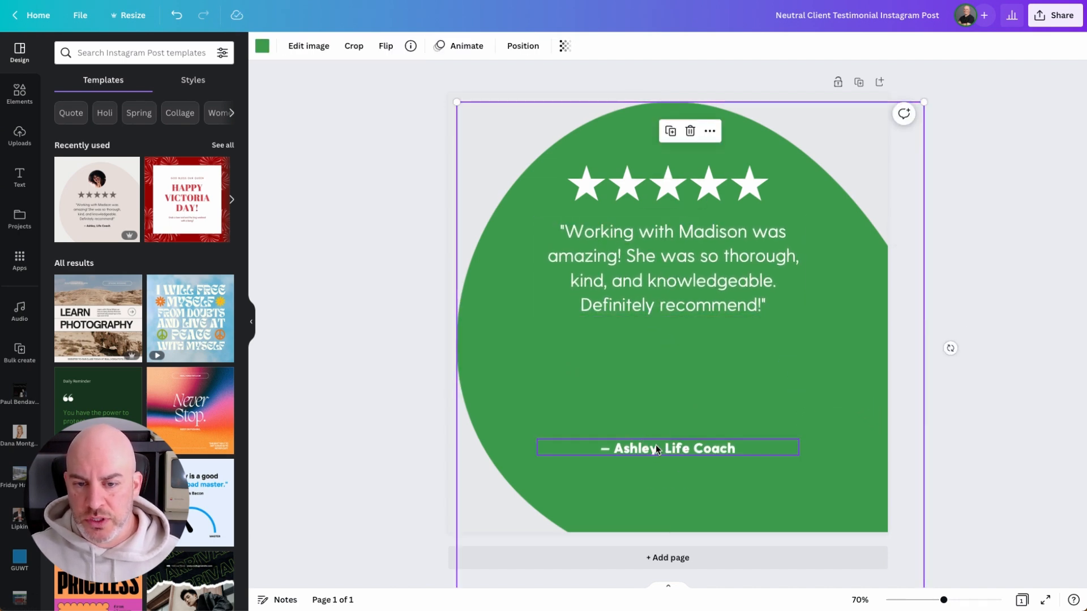
click(657, 450)
shift+click(661, 294)
shift+click(669, 185)
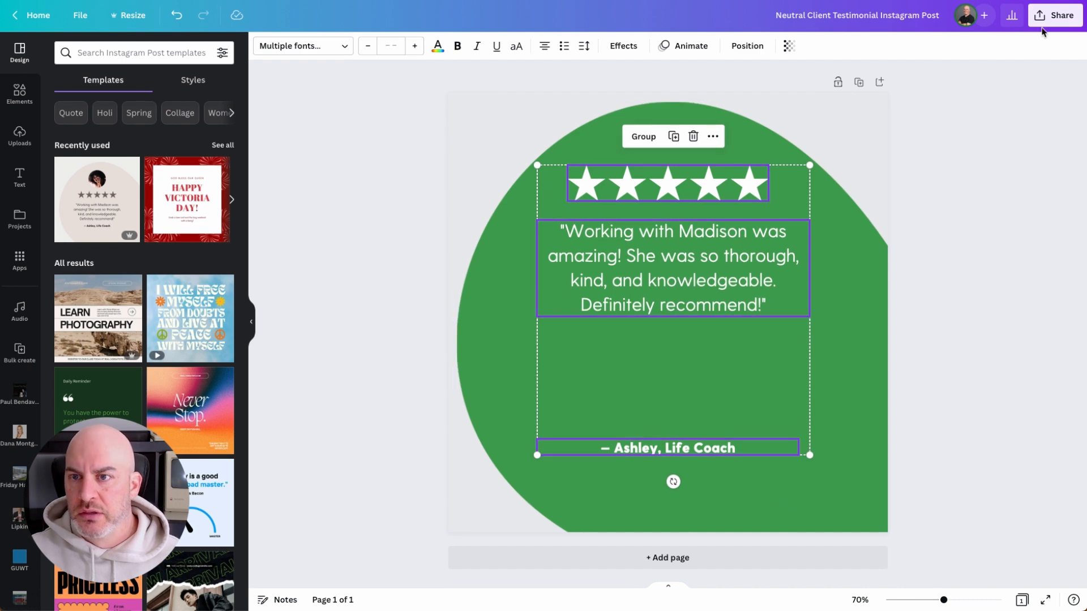
click(749, 46)
click(718, 173)
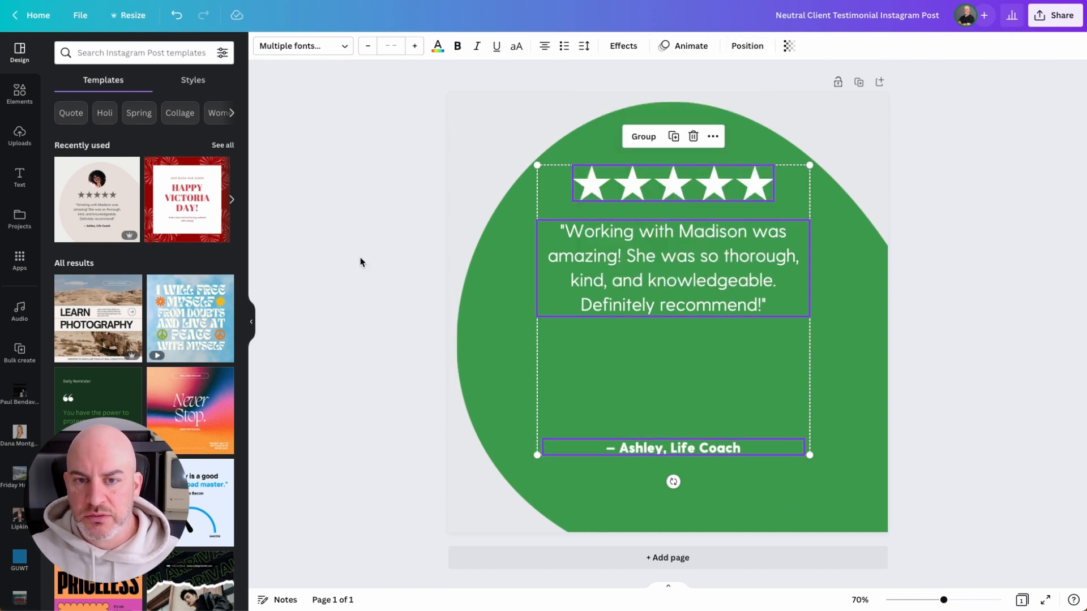
click(360, 261)
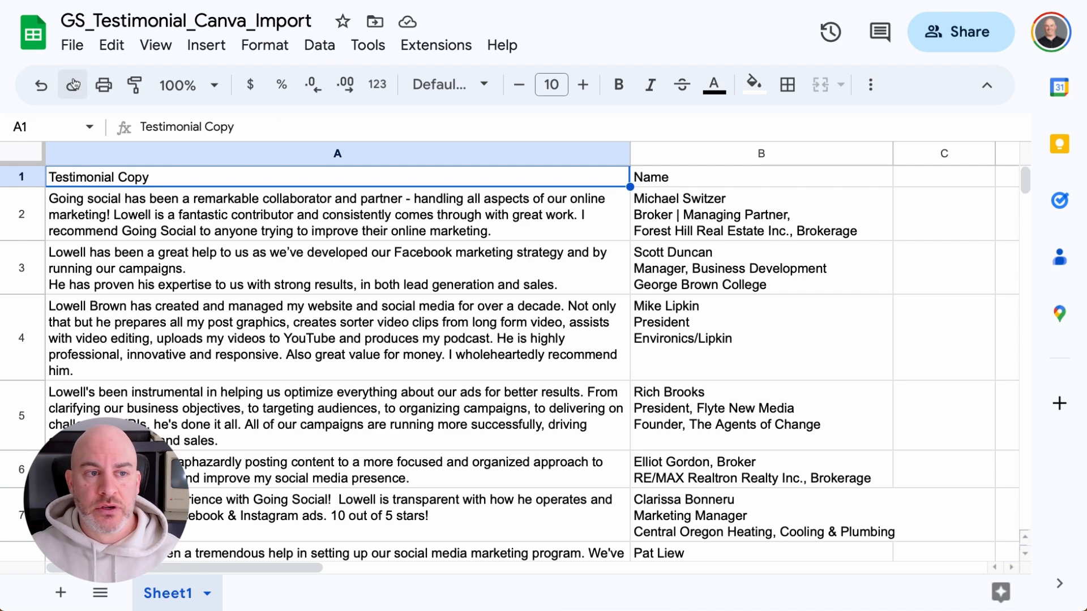
Step: Download the GS_Testimonial_Canva_Import spreadsheet from Google Sheets as a CSV file and return to the Canva design
click(71, 46)
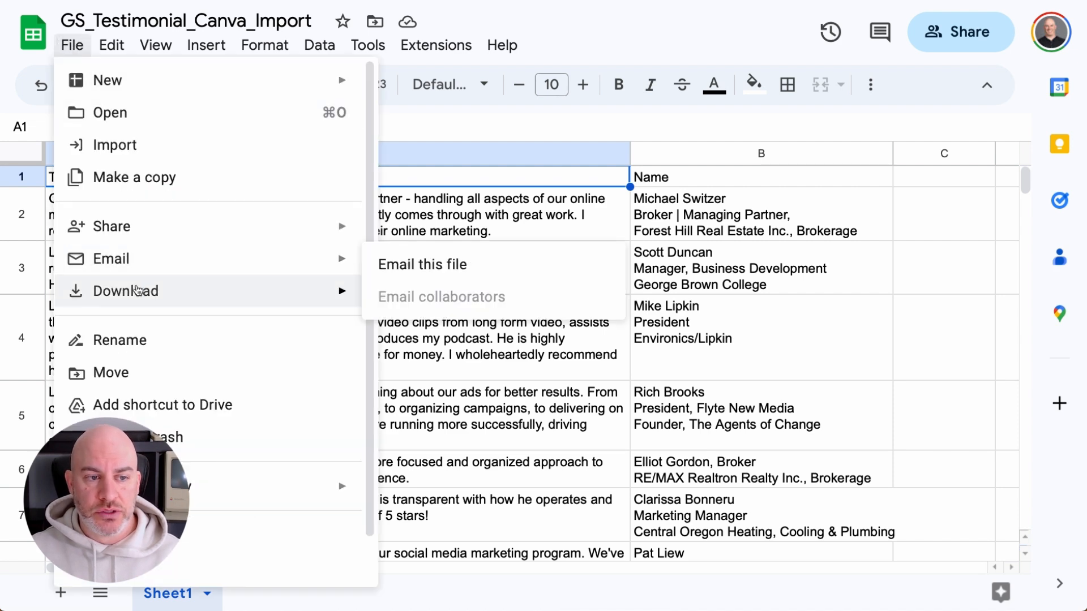
mouse_move(306, 291)
click(451, 428)
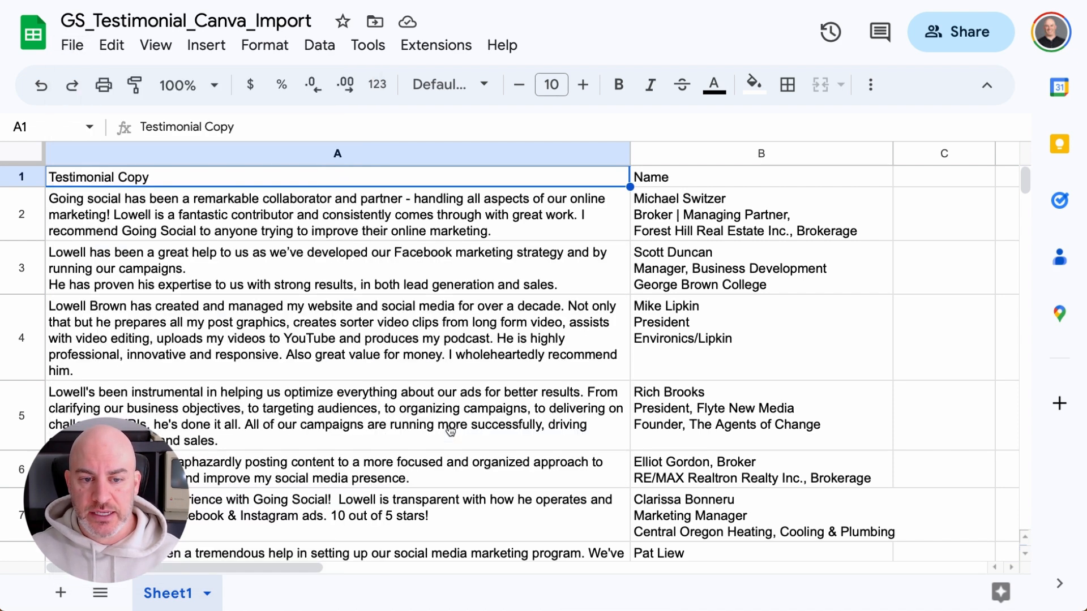
click(686, 1)
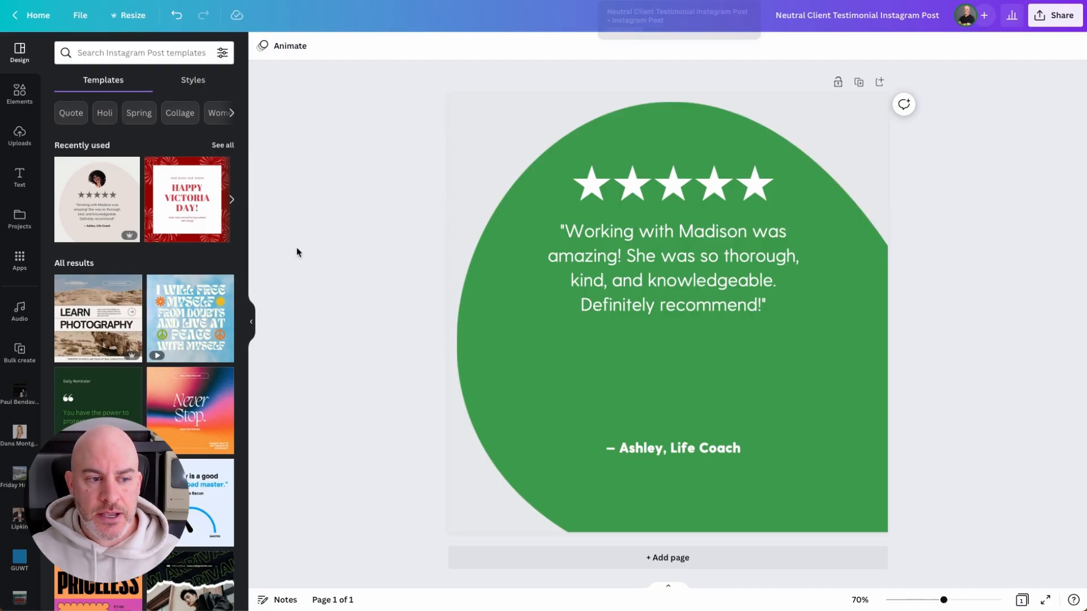
Step: Upload GS_Testimonial_Canva_Import - Sheet1.csv as the Bulk create data and compare its fields with the spreadsheet columns
click(19, 351)
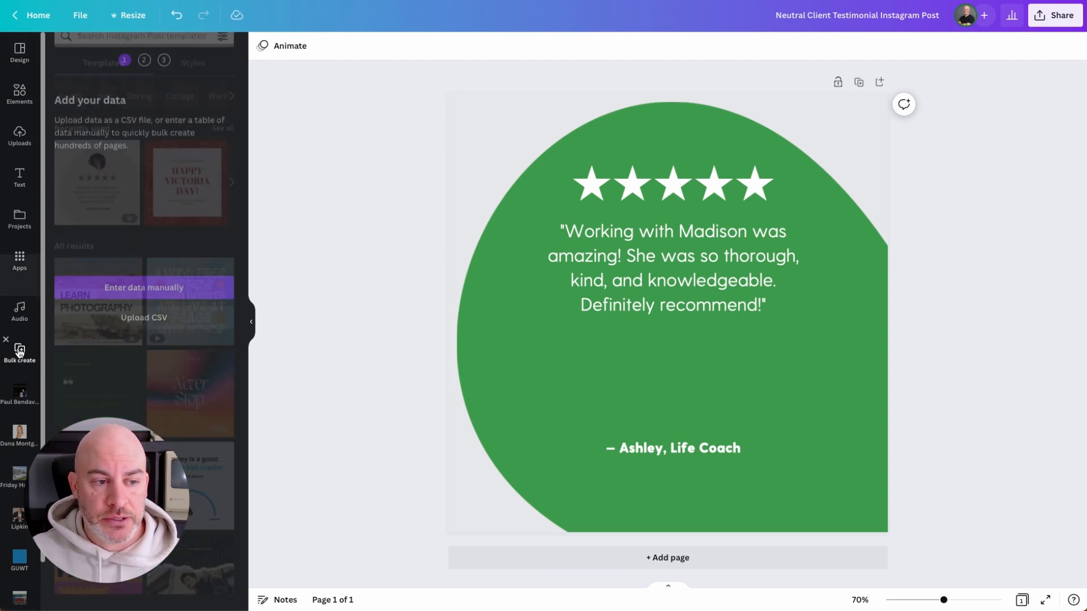
click(174, 335)
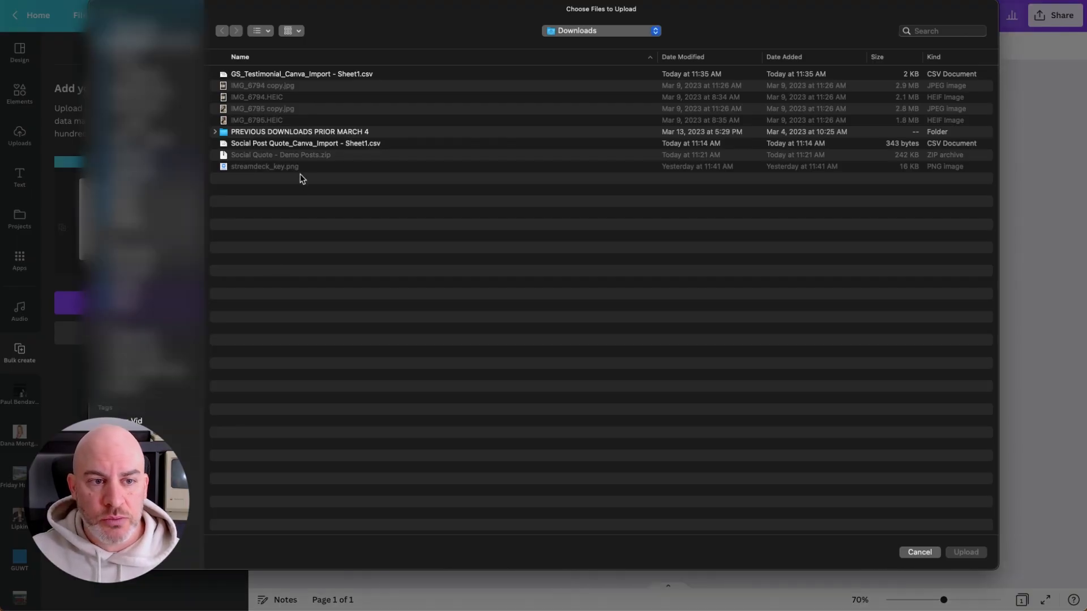
double_click(307, 73)
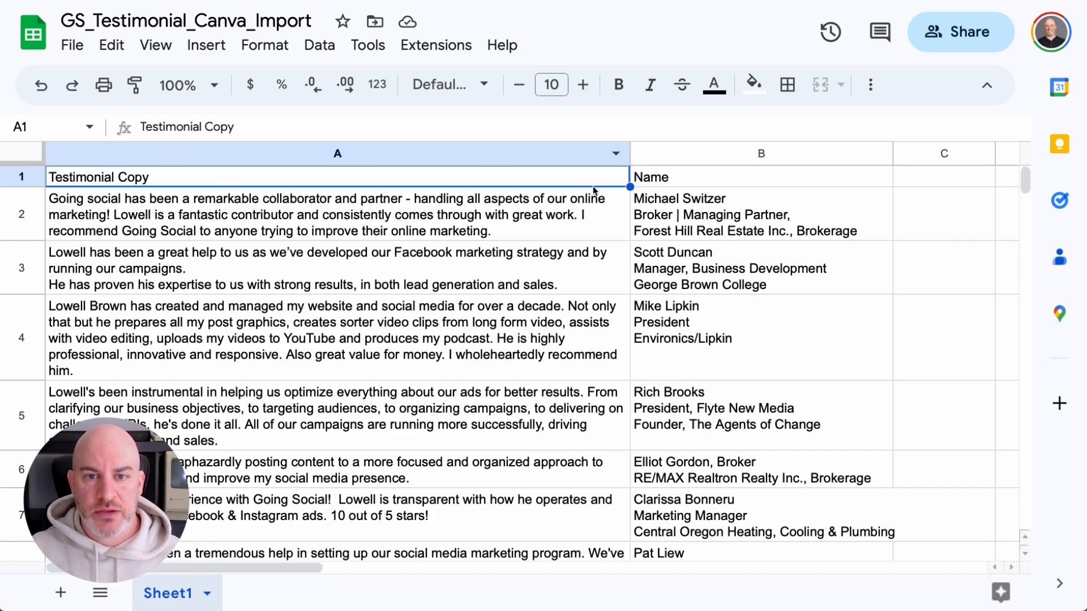
click(717, 1)
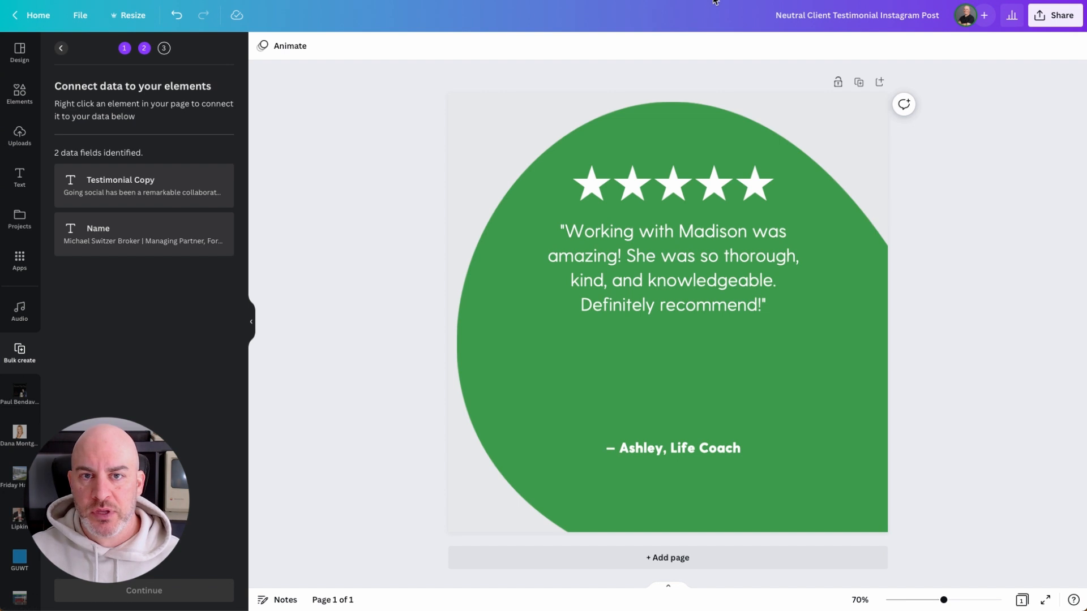
Step: Connect the testimonial quote text box to the Testimonial Copy data field
click(694, 286)
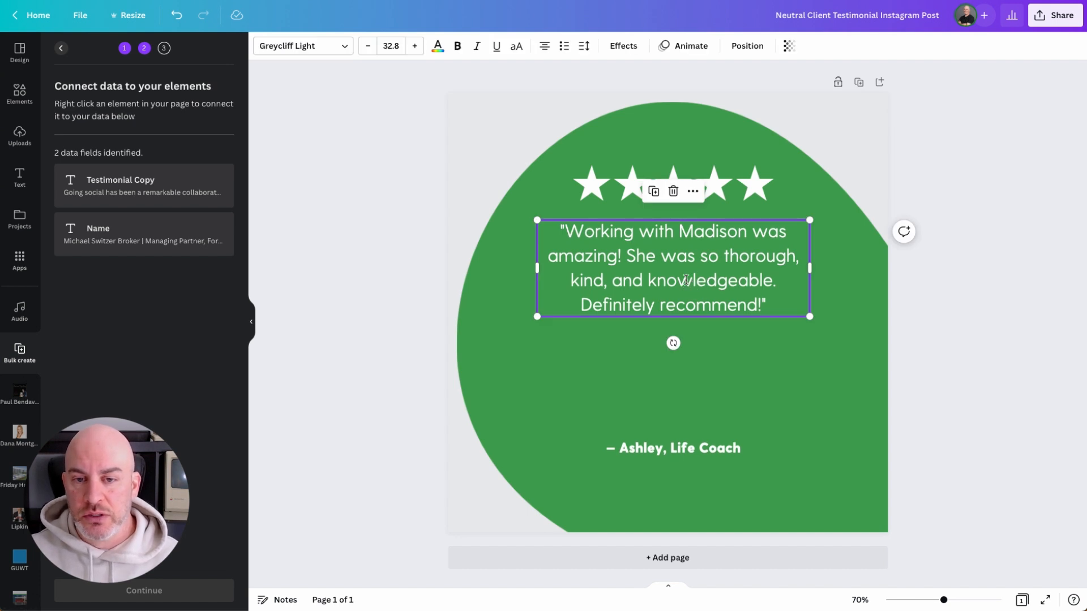
click(693, 190)
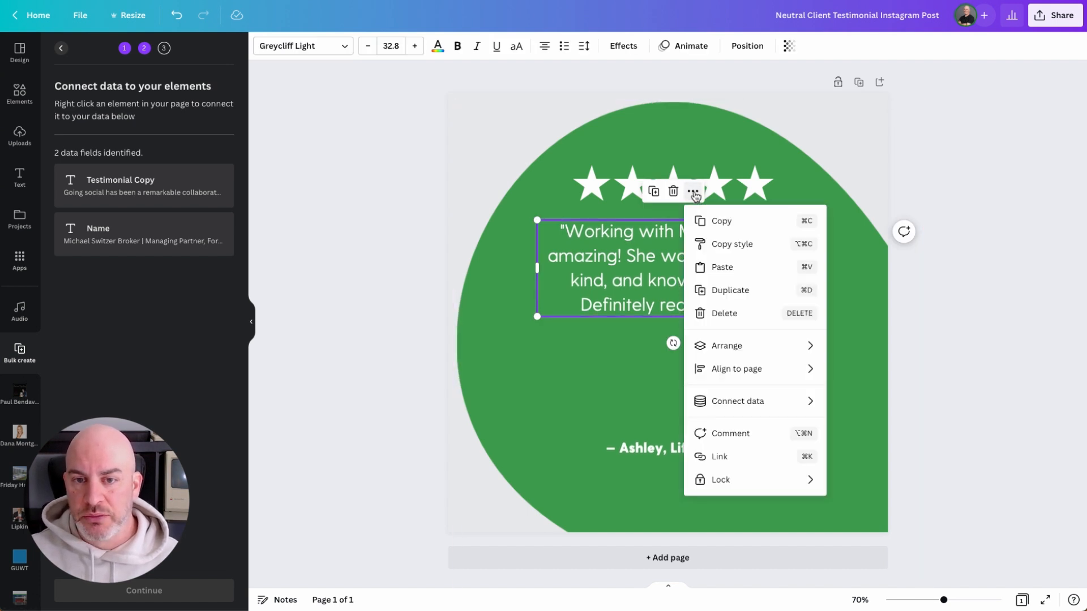
mouse_move(725, 403)
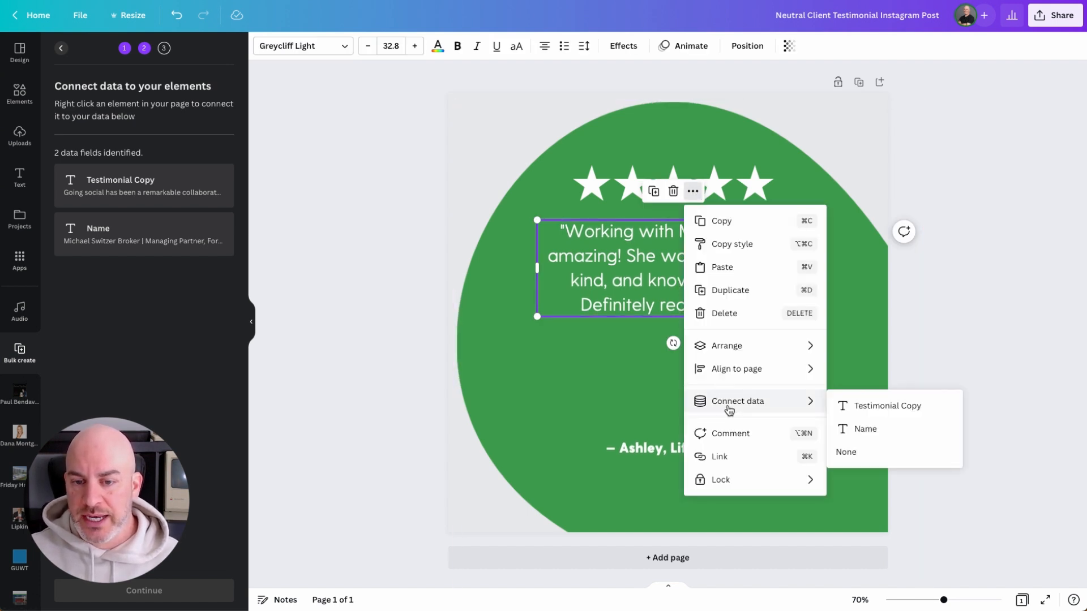
click(879, 405)
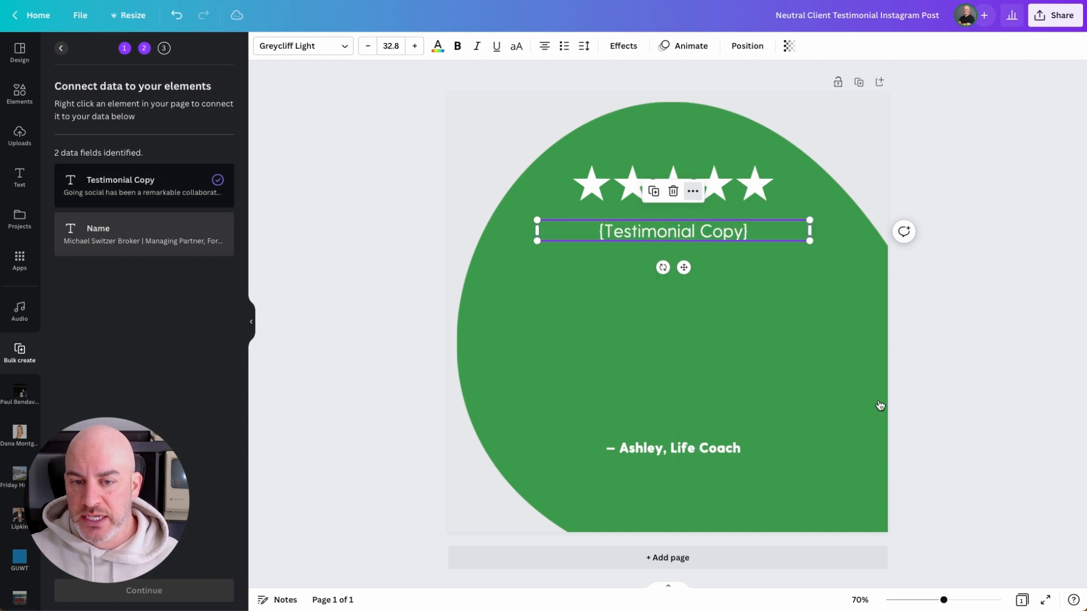
Step: Connect the attribution line at the foot of the design to the Name data field
click(627, 452)
click(693, 410)
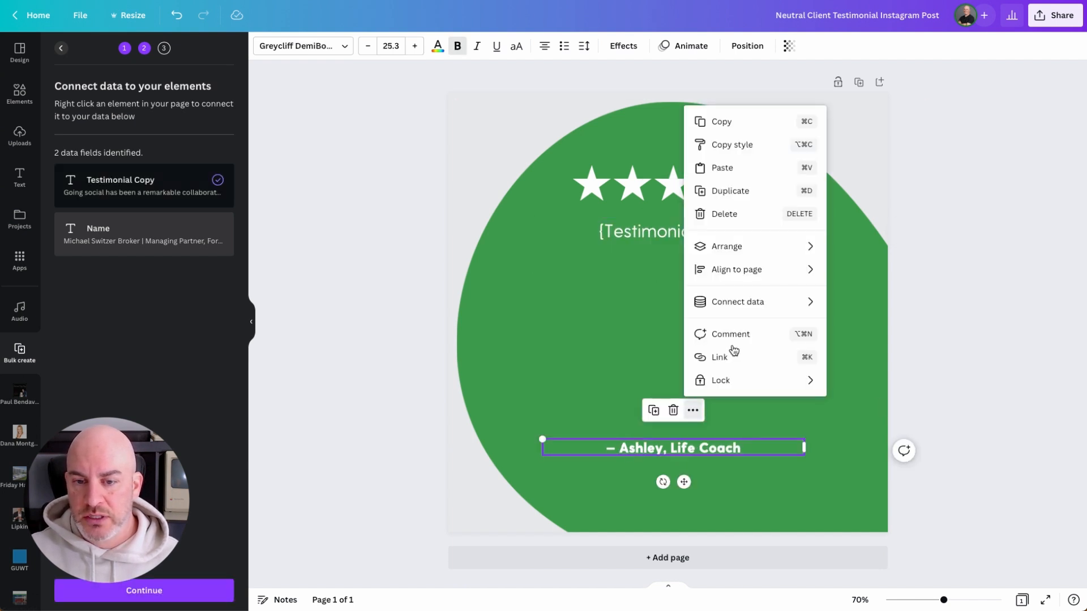
mouse_move(753, 306)
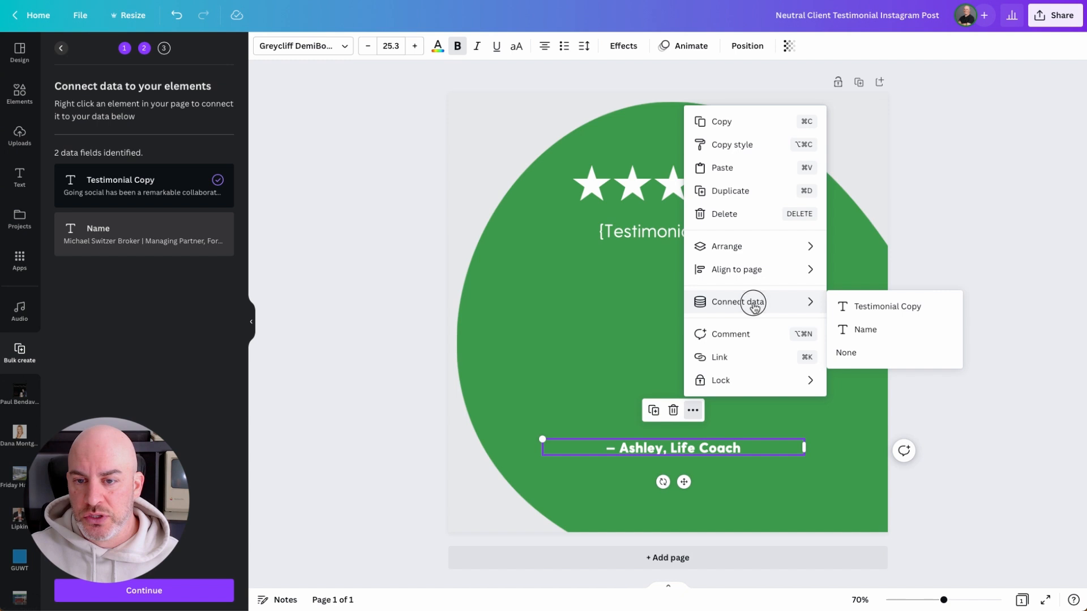
click(856, 330)
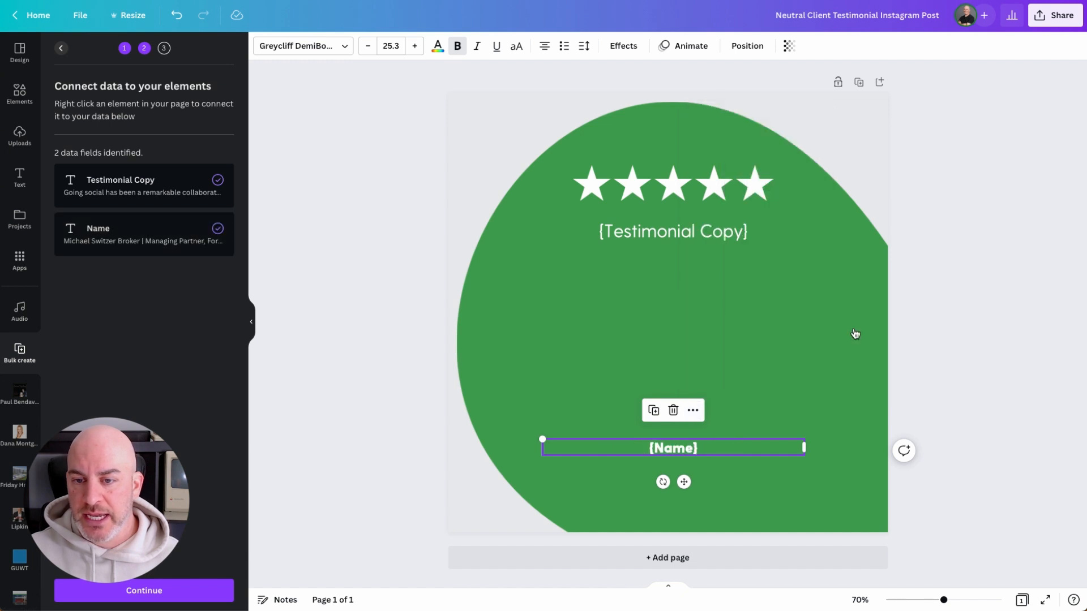
Step: Generate pages from all seven testimonial rows and check how the text fits on each page
click(120, 595)
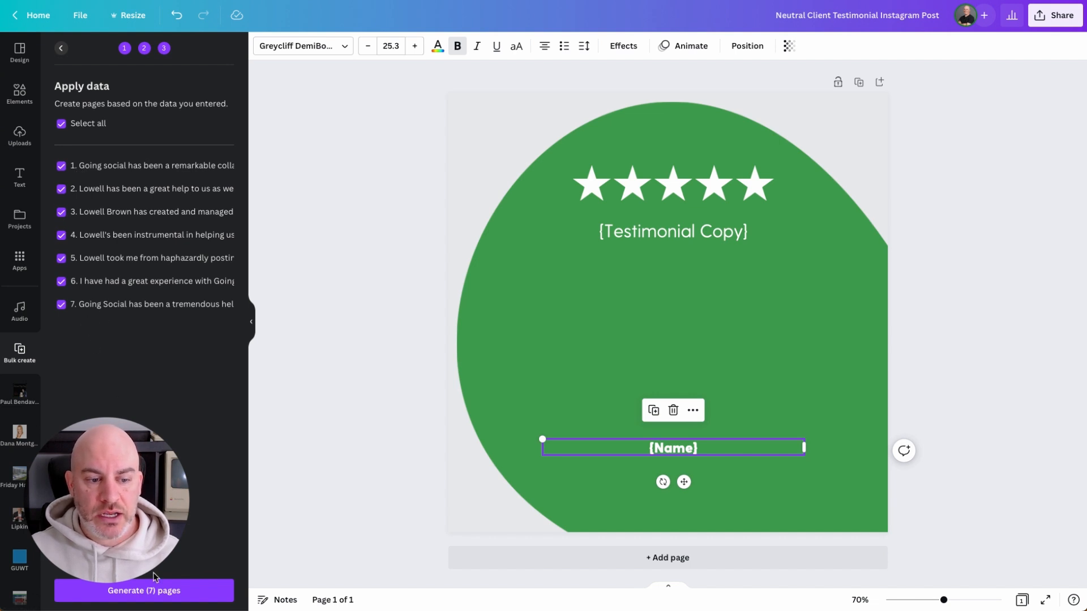
click(192, 594)
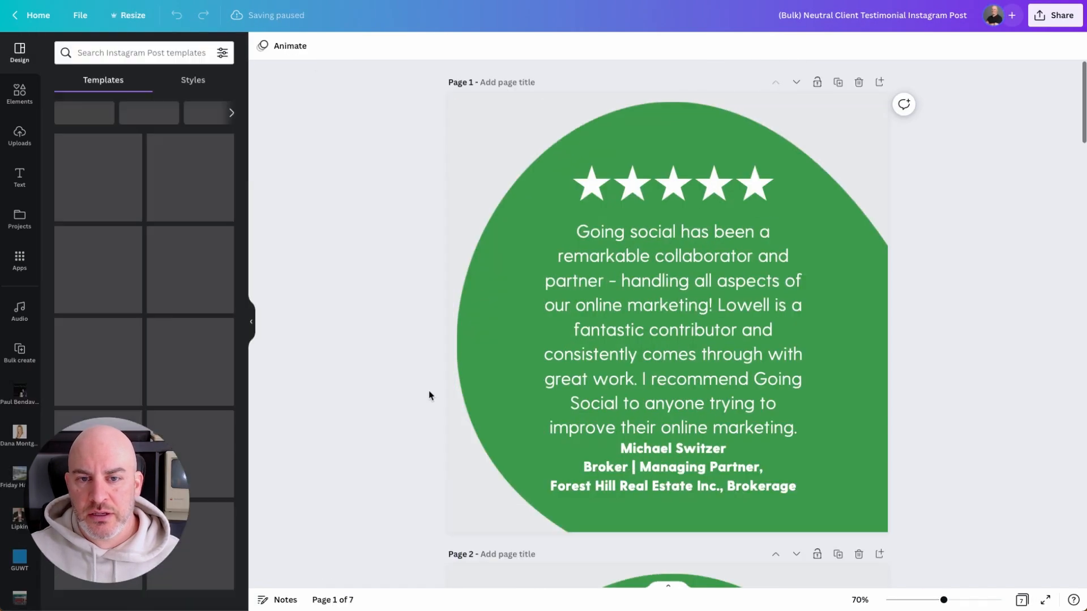
scroll(420, 392, down, 20)
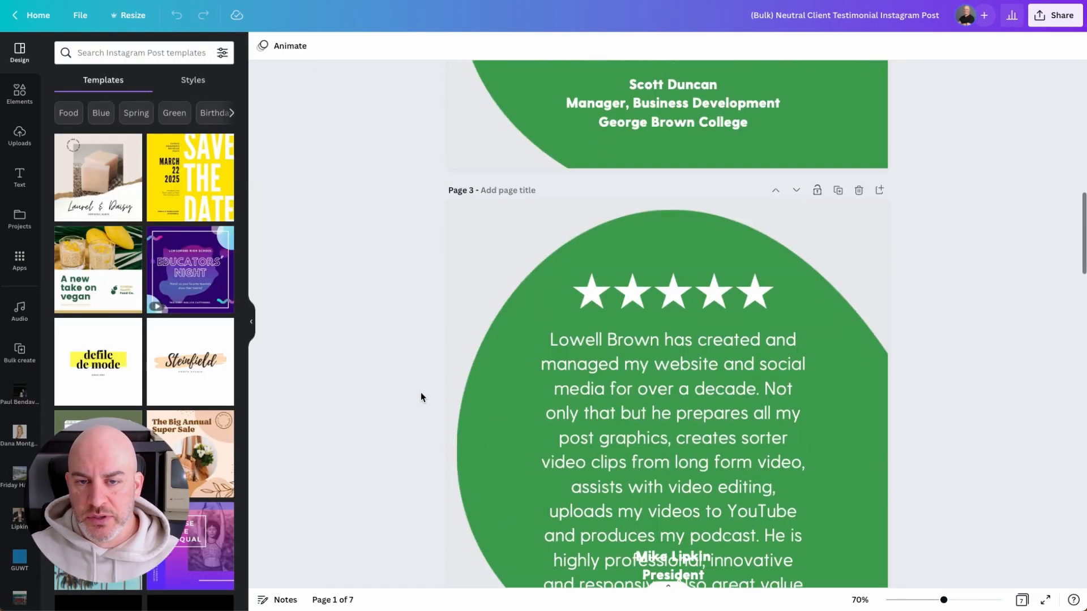
scroll(420, 392, down, 12)
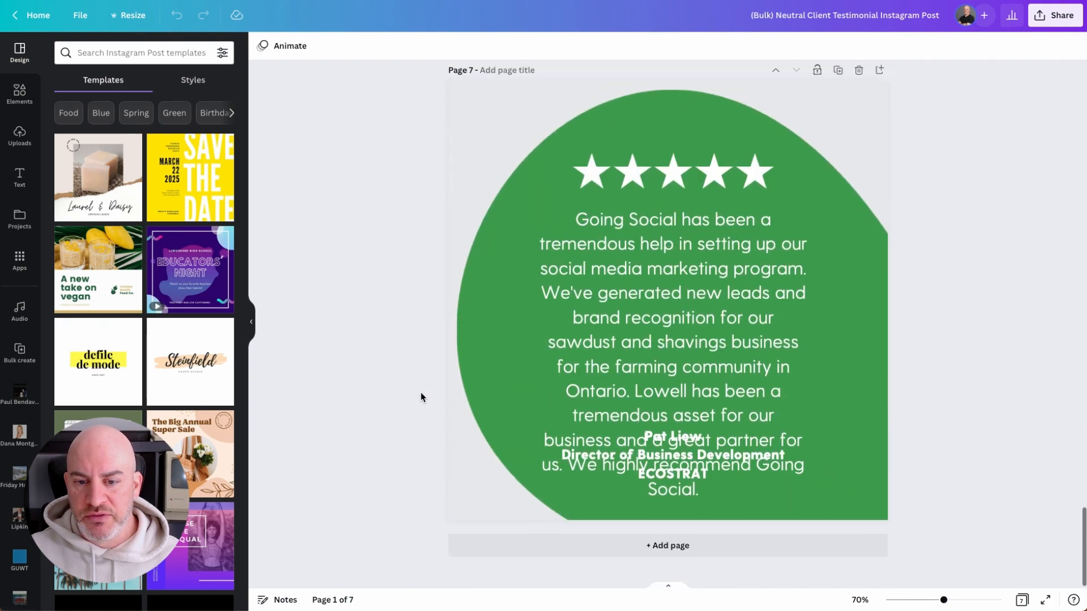
scroll(420, 392, up, 20)
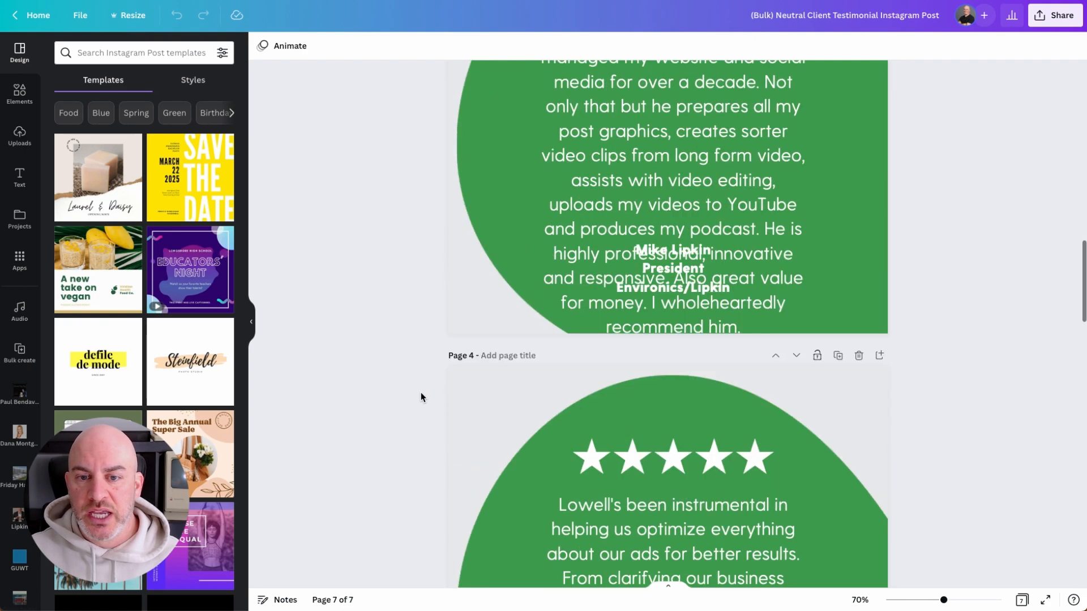
Step: Set the font size of the testimonial text on page 1 to 28
click(729, 352)
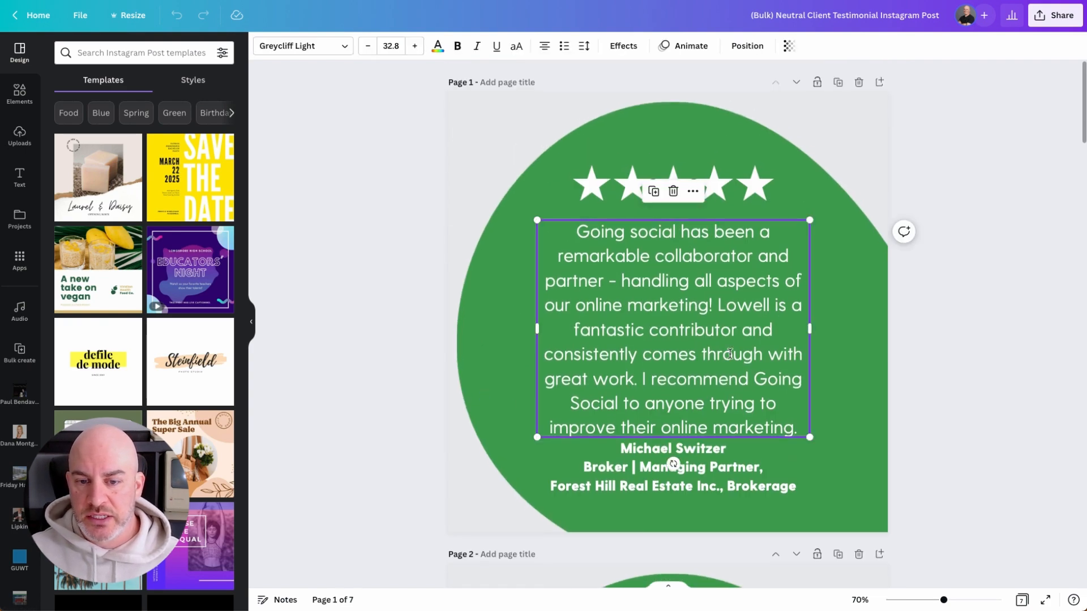
click(387, 45)
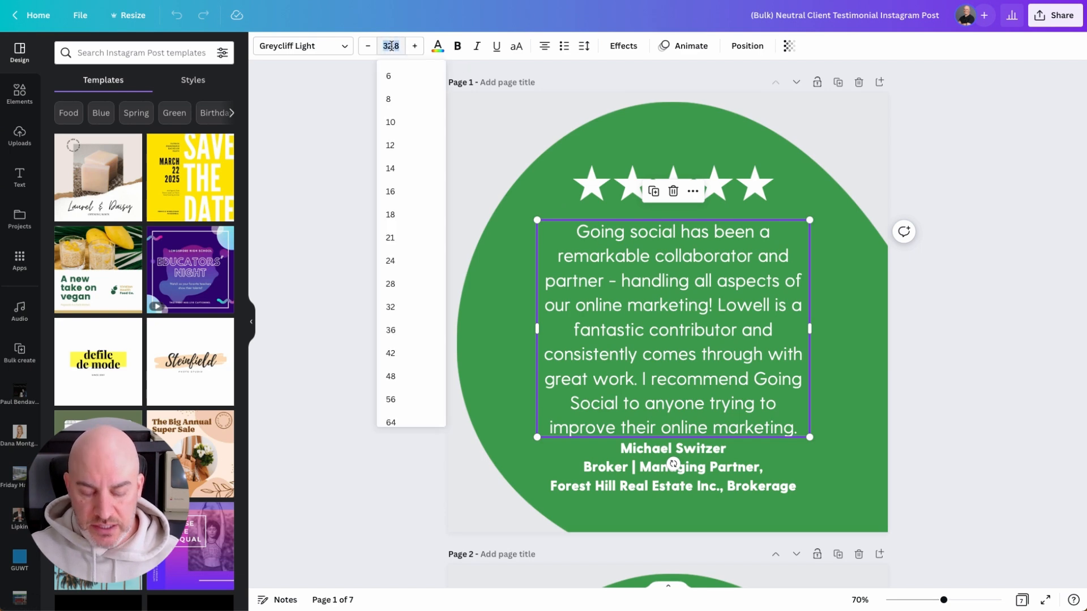
key(Return)
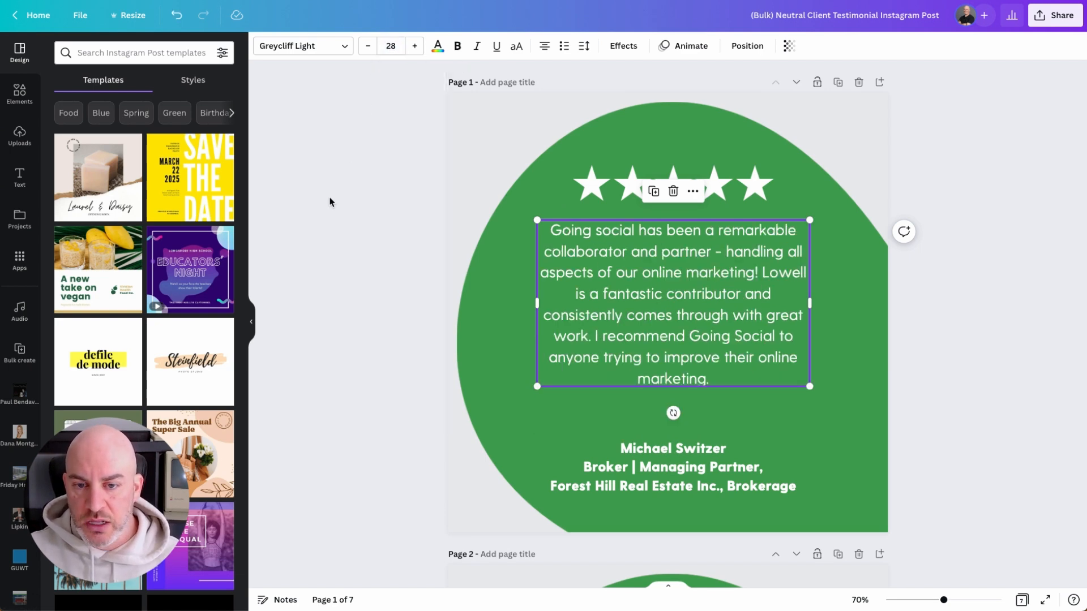
click(352, 243)
click(638, 299)
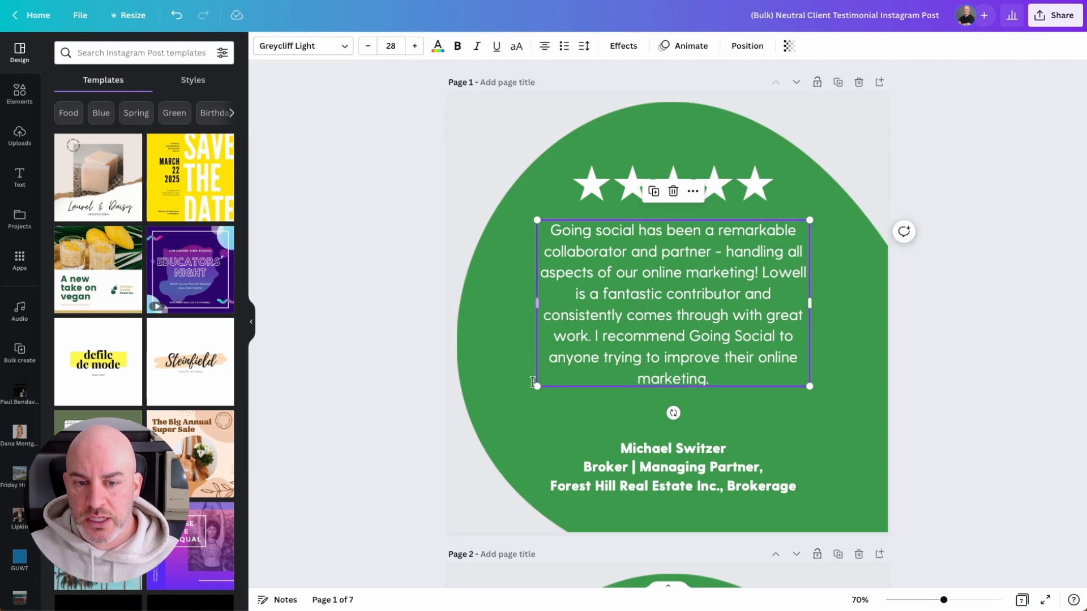